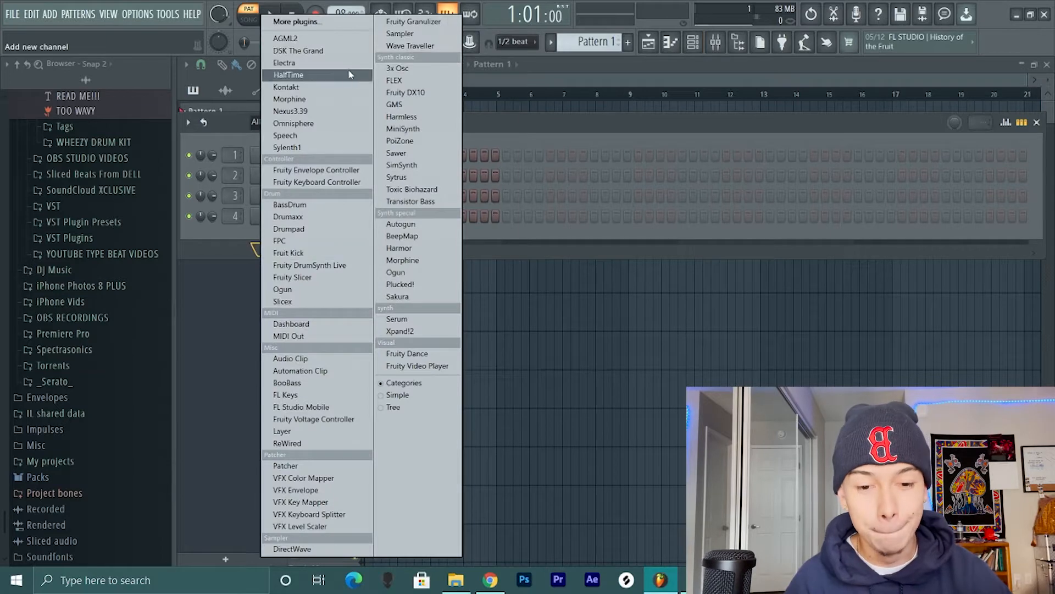
- Add a Morphine channel and load the KBD Grand Piano 2 NUC preset from its (02) Keyboards bank
{"action": "left_click", "coordinate": [320, 100]}
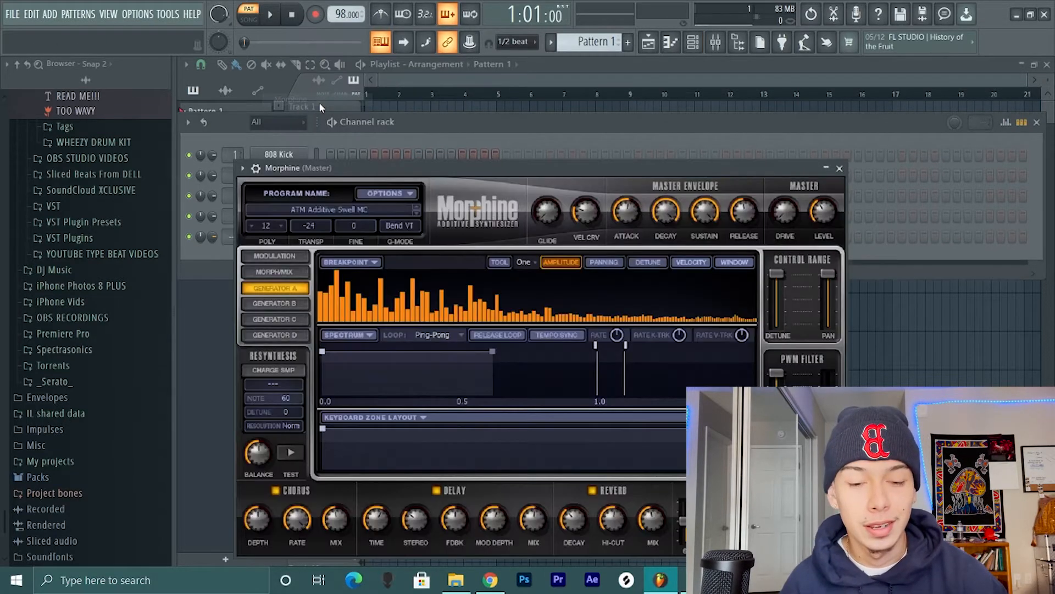
{"action": "left_click", "coordinate": [334, 209]}
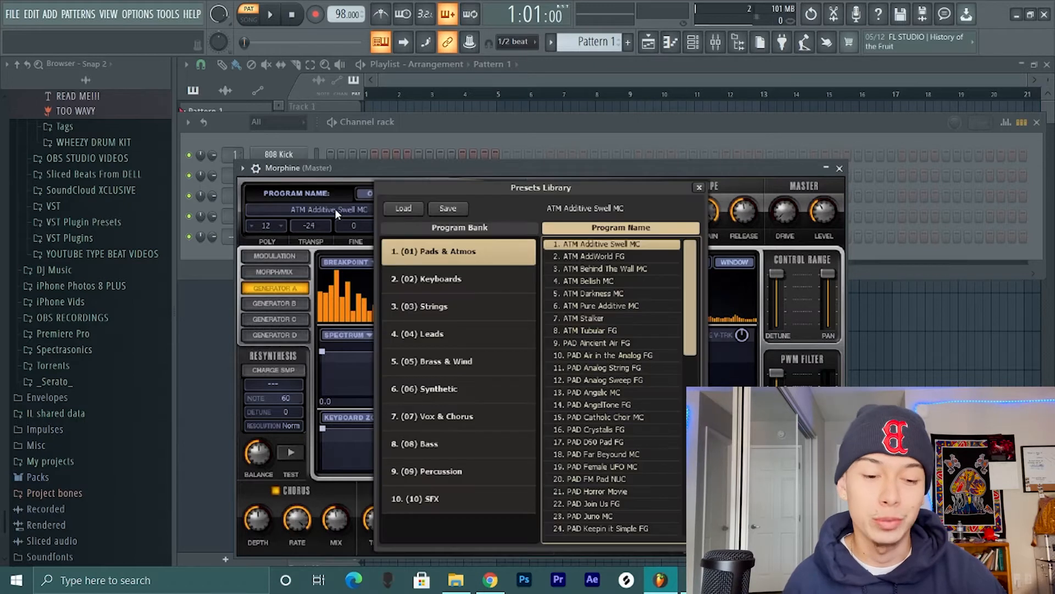
{"action": "left_click", "coordinate": [454, 289]}
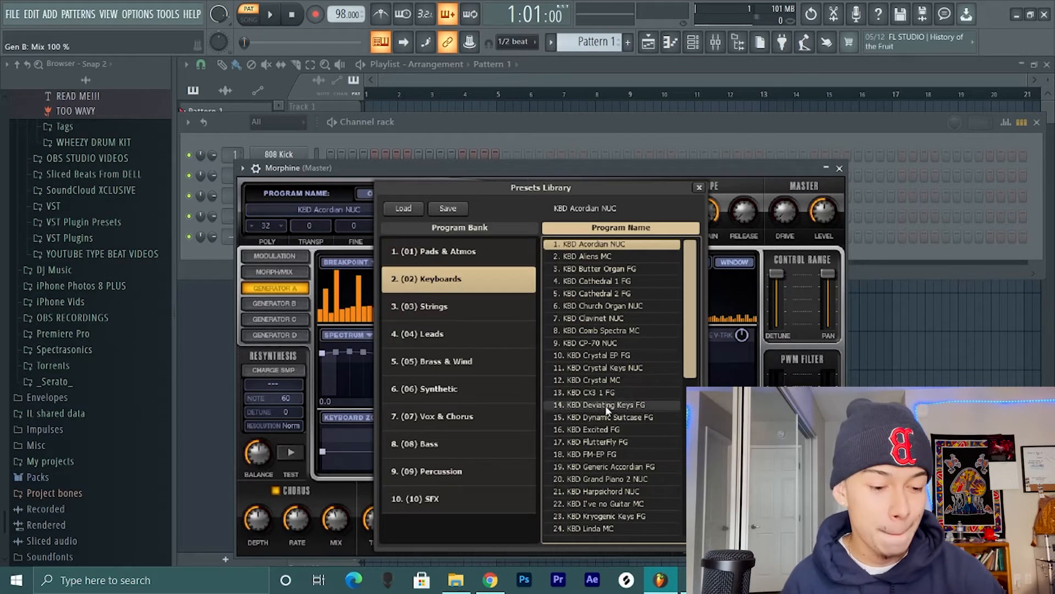
{"action": "left_click", "coordinate": [600, 479]}
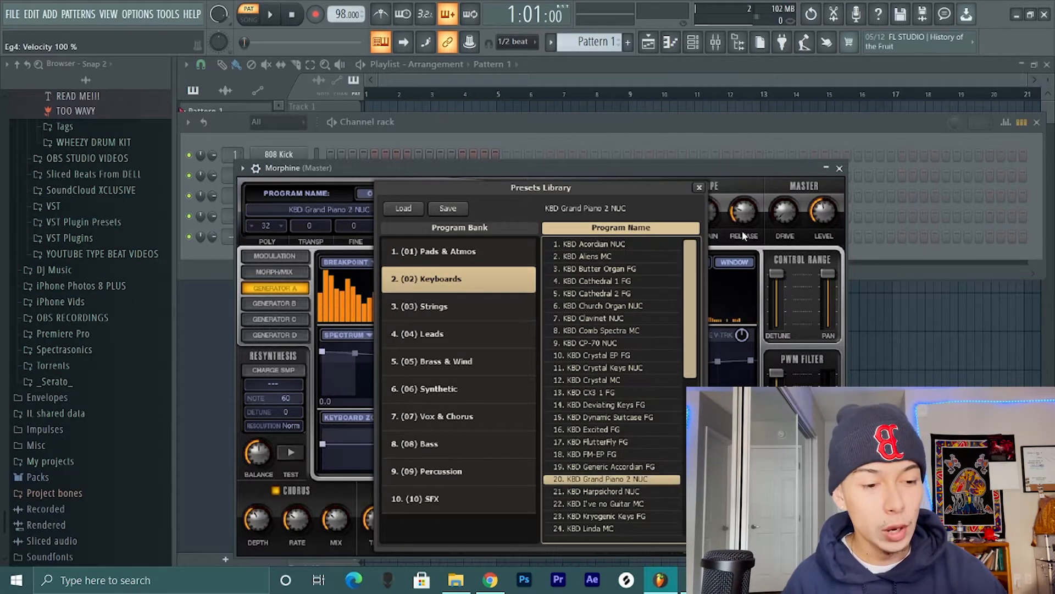
{"action": "left_click", "coordinate": [699, 188]}
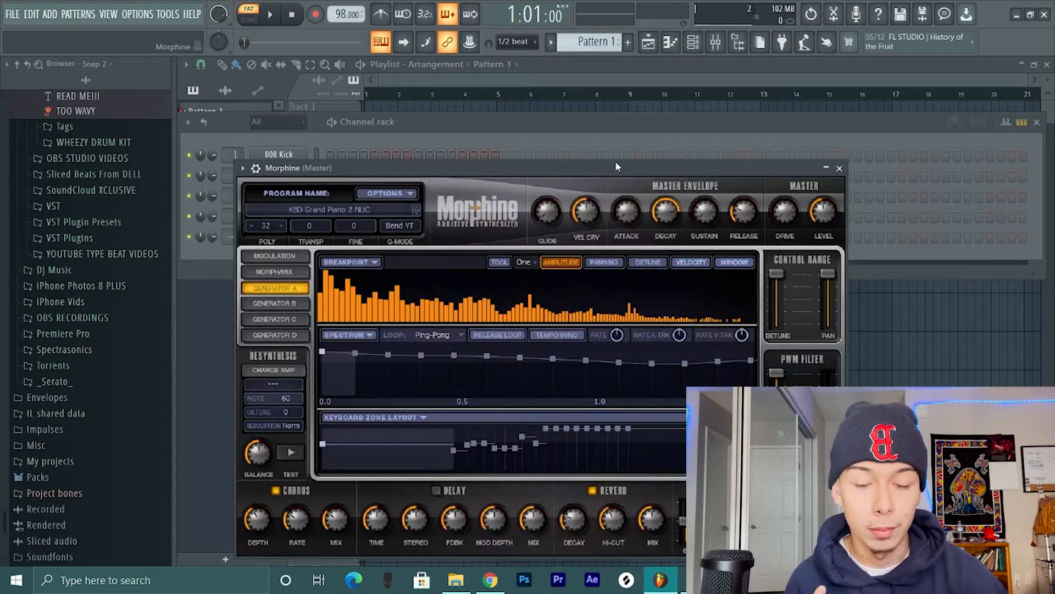
- Close the synthesizer window and open the Morphine channel's piano roll
{"action": "left_click_drag", "start_coordinate": [634, 172], "coordinate": [644, 167]}
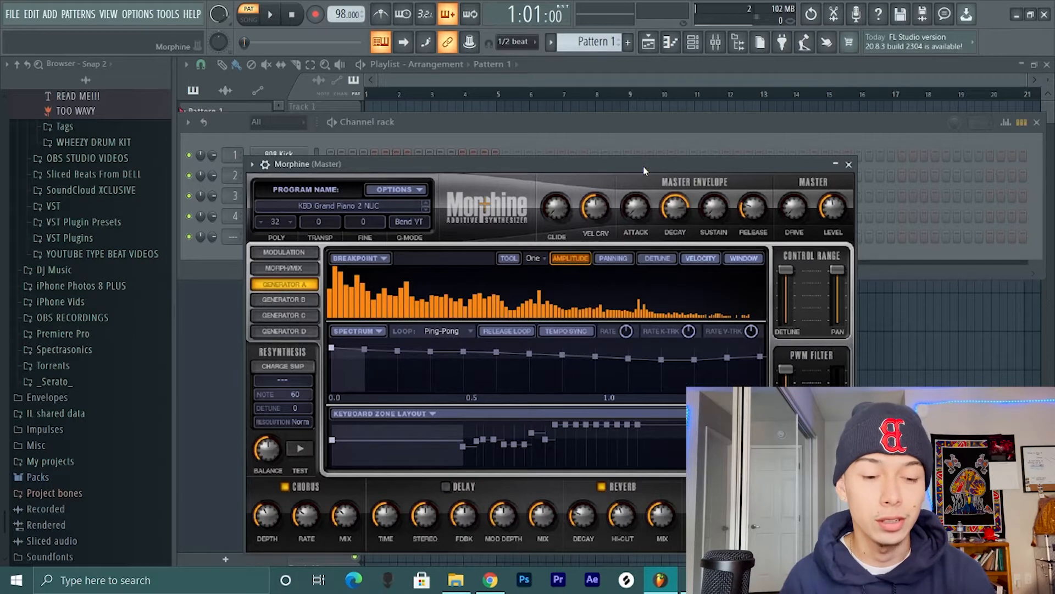
{"action": "left_click", "coordinate": [849, 165]}
{"action": "right_click", "coordinate": [299, 242]}
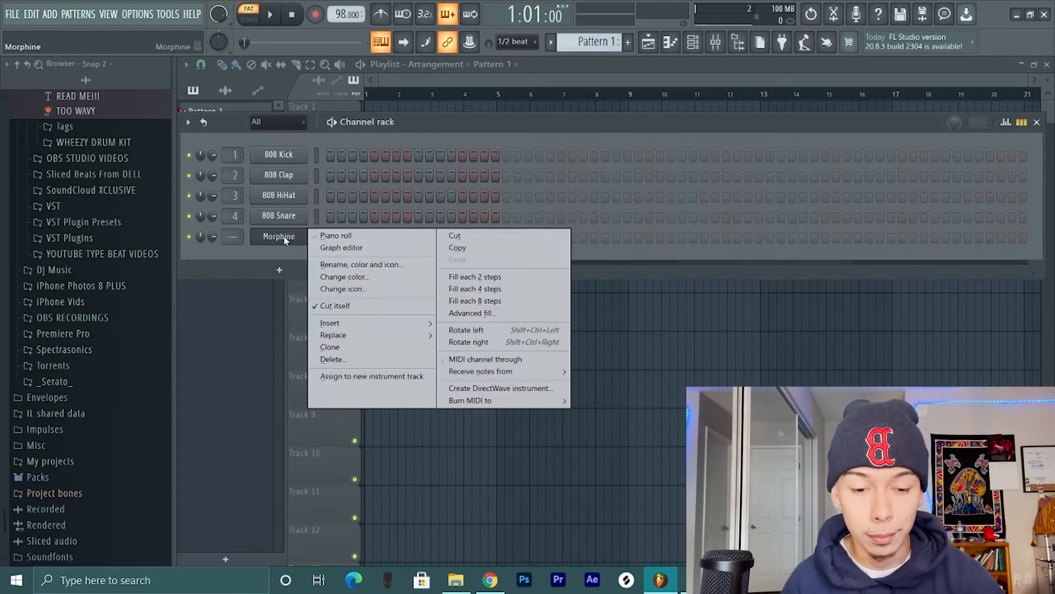
{"action": "left_click", "coordinate": [329, 236]}
{"action": "scroll", "coordinate": [324, 282], "scroll_direction": "up", "scroll_amount": 1}
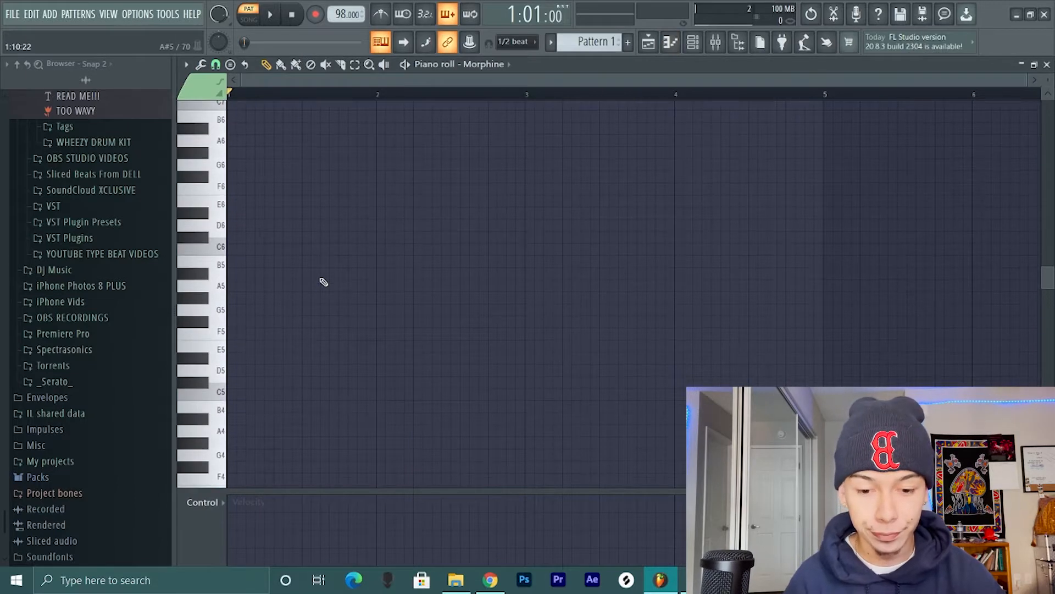
{"action": "scroll", "coordinate": [324, 282], "scroll_direction": "down", "scroll_amount": 4}
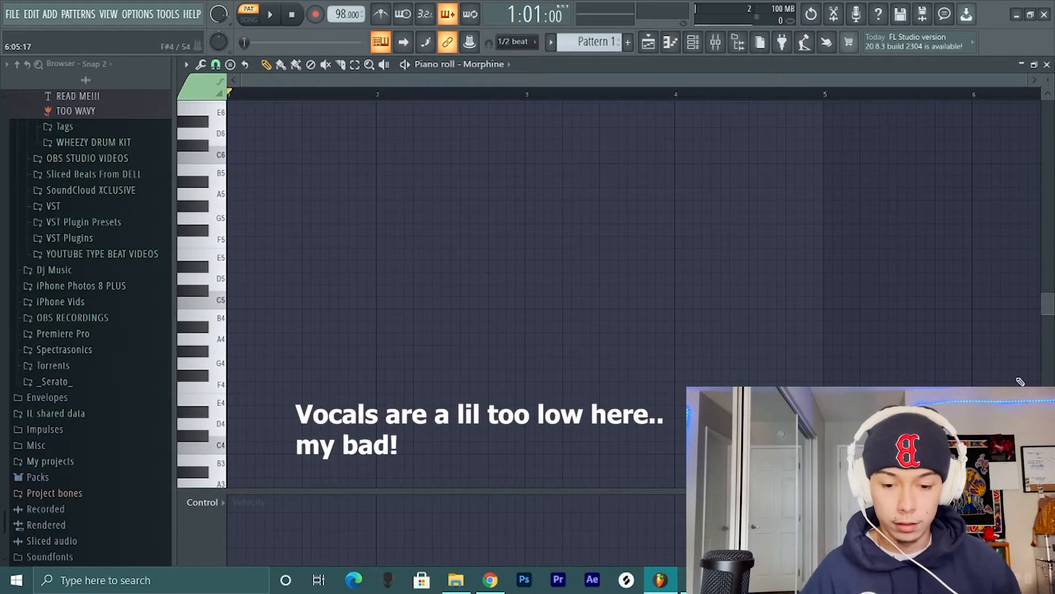
- Record and quantize two chords with the metronome on: A5, F#5, C#5 from bar 1 and G#5, E5, C#5 from bar 3
{"action": "key", "text": "s"}
{"action": "key", "text": "g"}
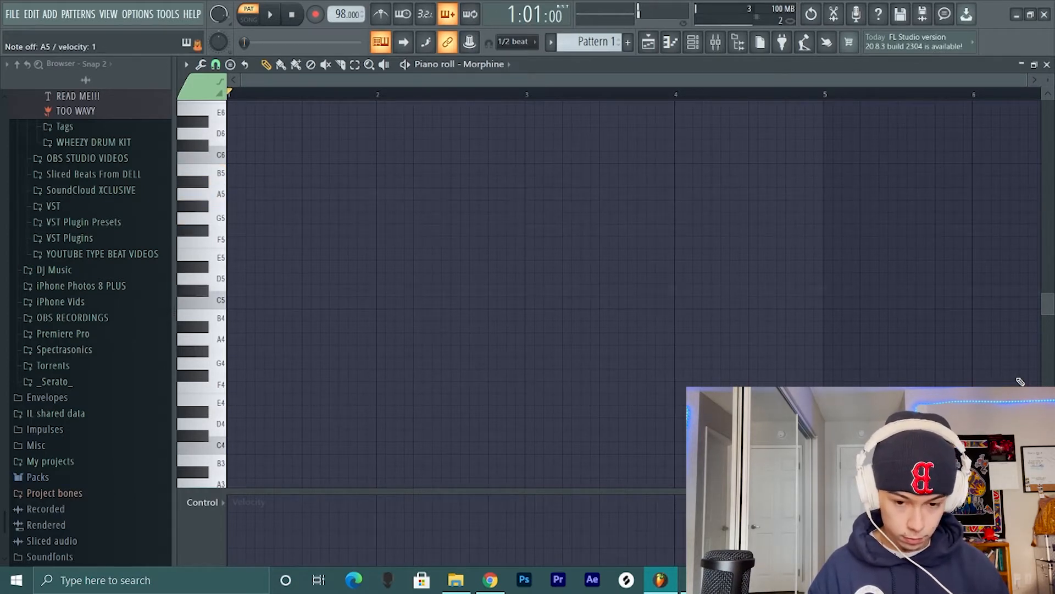
{"action": "left_click", "coordinate": [381, 14]}
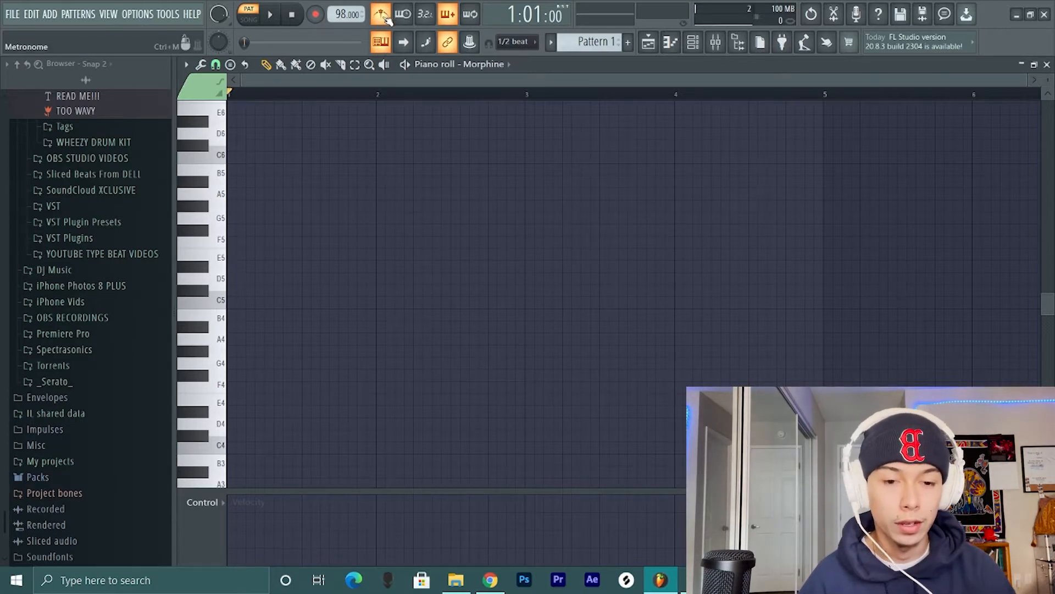
{"action": "left_click", "coordinate": [315, 14]}
{"action": "left_click", "coordinate": [486, 383]}
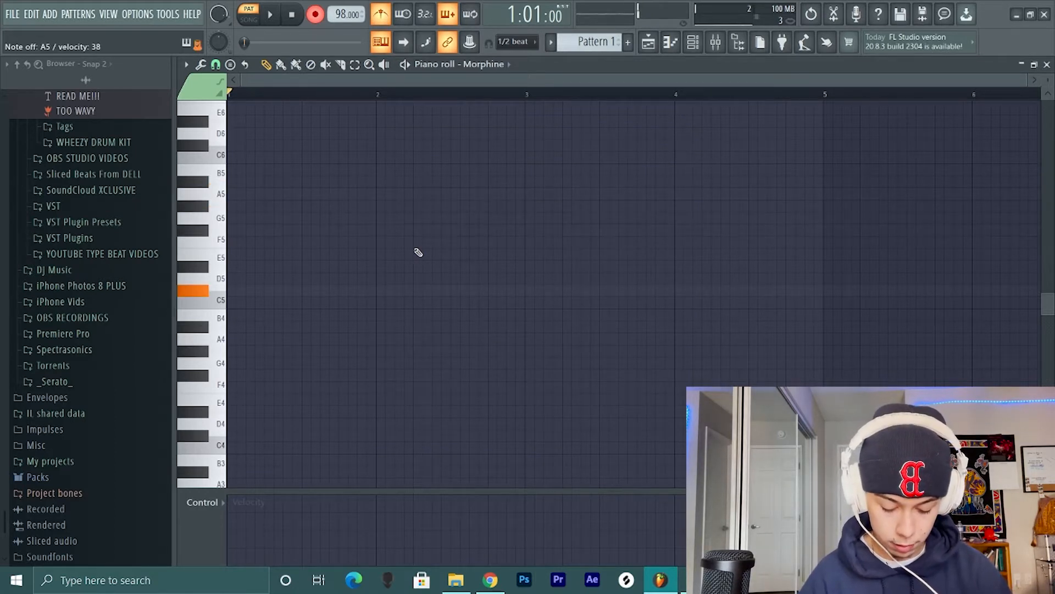
{"action": "key", "text": "space"}
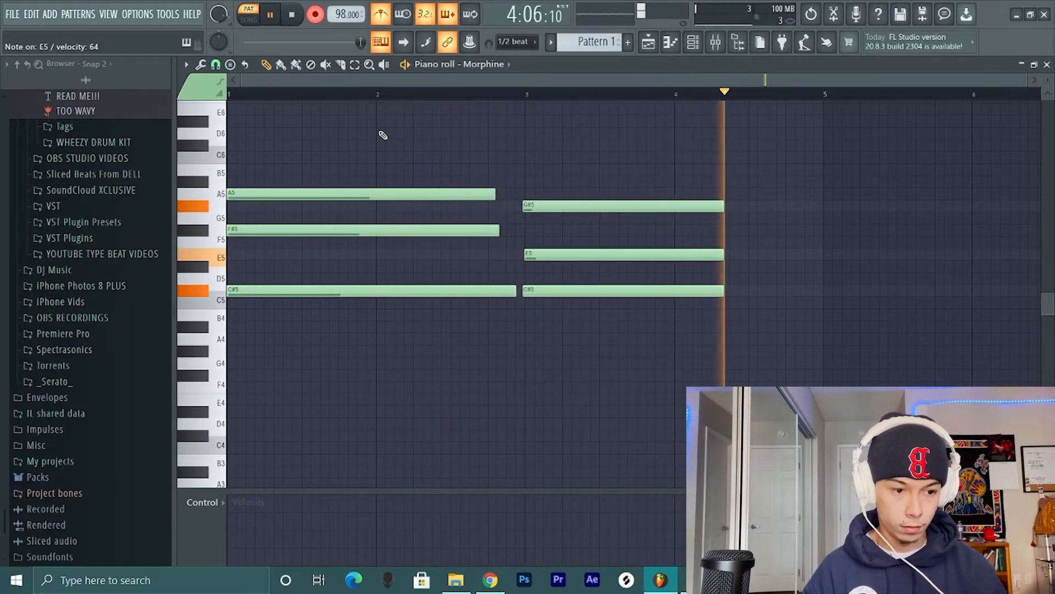
{"action": "key", "text": "space"}
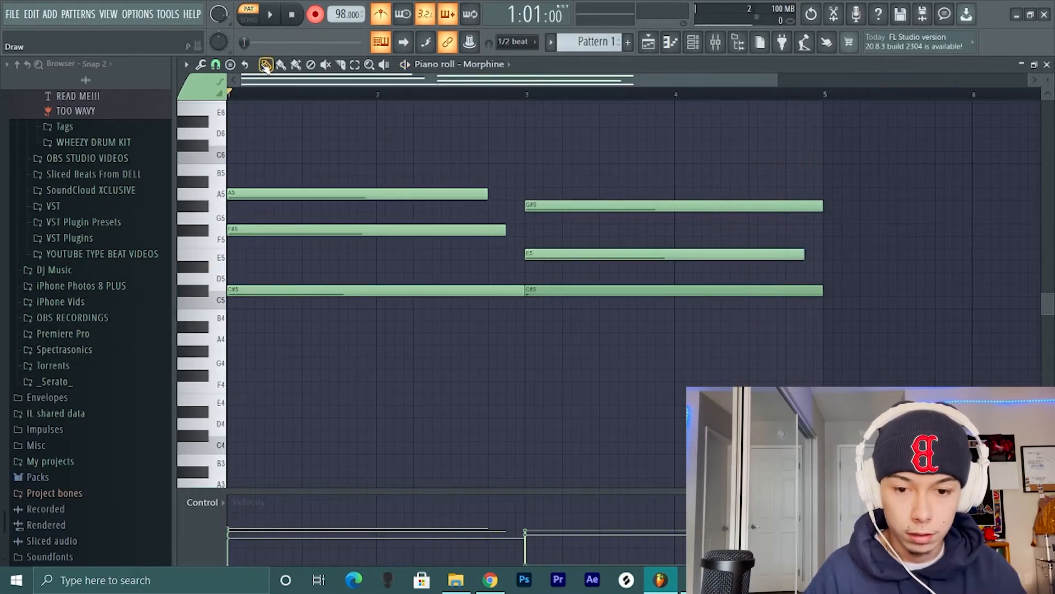
- Extend the A5 and F#5 notes to the end of bar 2 and the E5 note to the end of bar 4
{"action": "left_click", "coordinate": [231, 65]}
{"action": "left_click", "coordinate": [458, 166]}
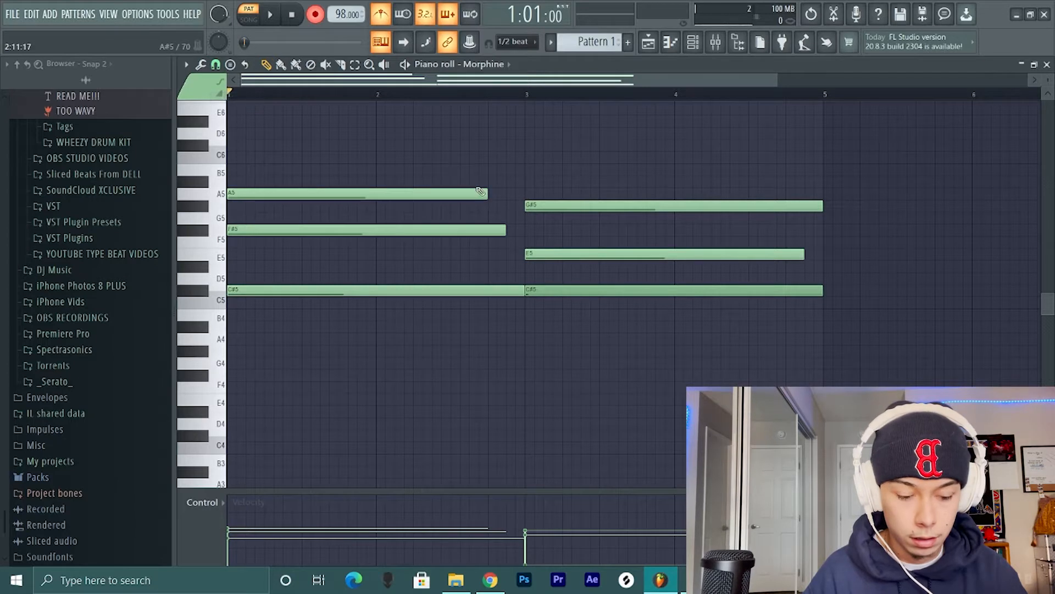
{"action": "left_click_drag", "start_coordinate": [483, 192], "coordinate": [523, 193]}
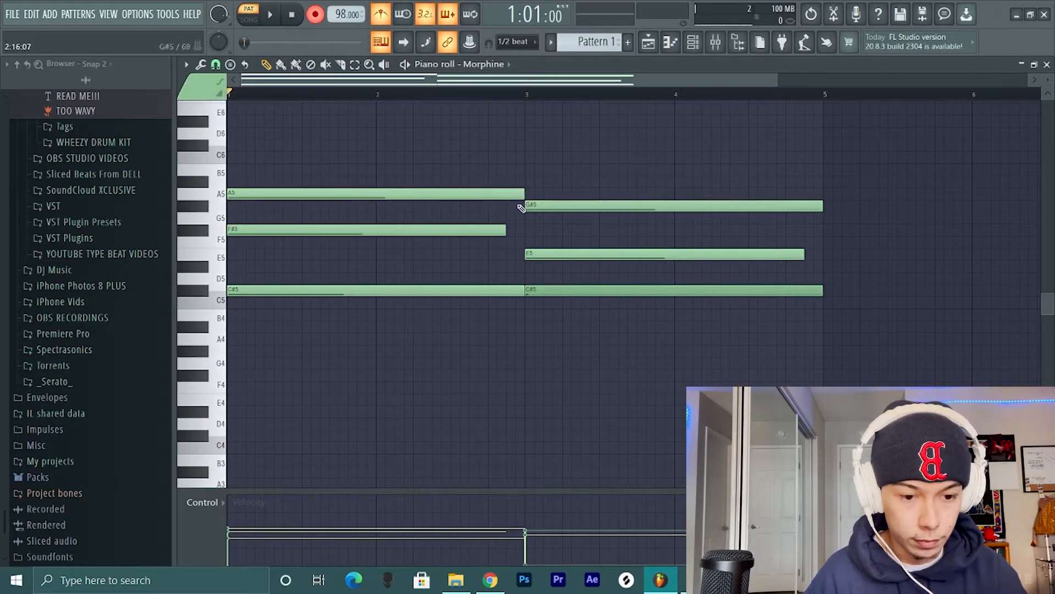
{"action": "left_click", "coordinate": [807, 258]}
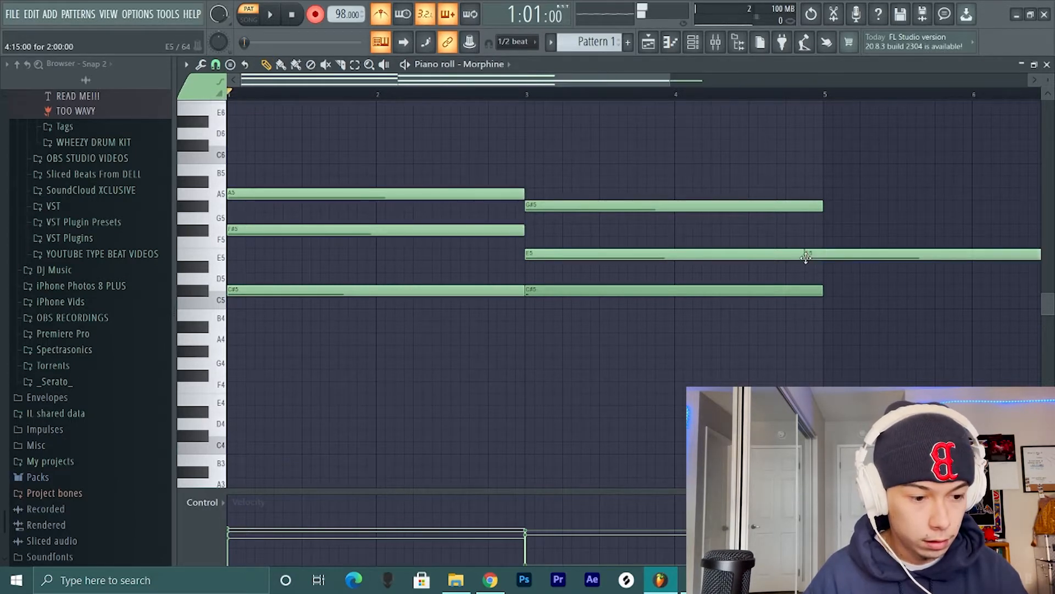
{"action": "right_click", "coordinate": [807, 258]}
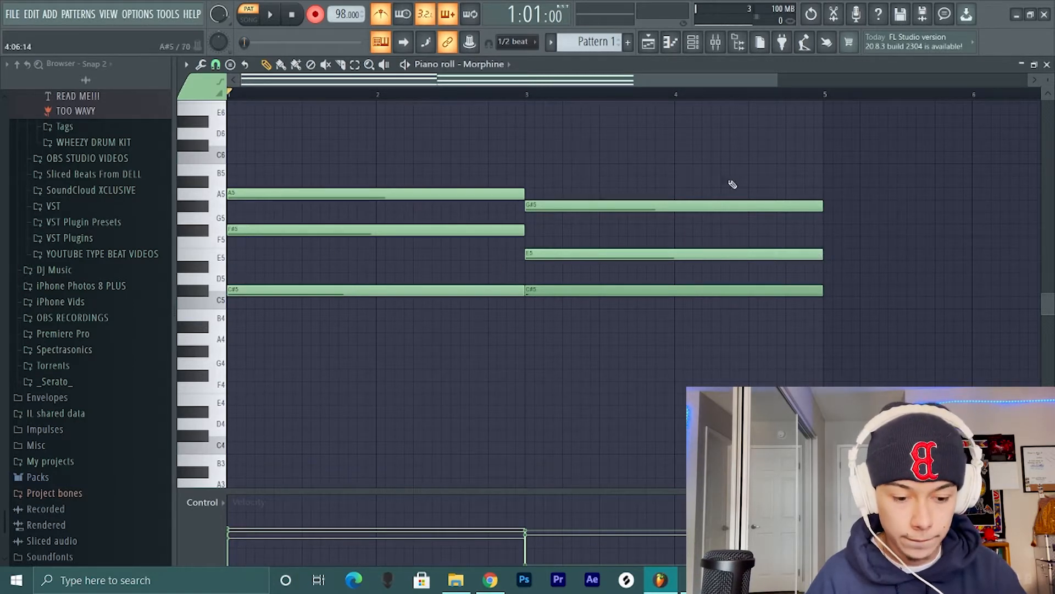
- Raise the velocity of the second chord's C#5 note and remove the stray E4 note
{"action": "left_click_drag", "start_coordinate": [586, 270], "coordinate": [582, 314]}
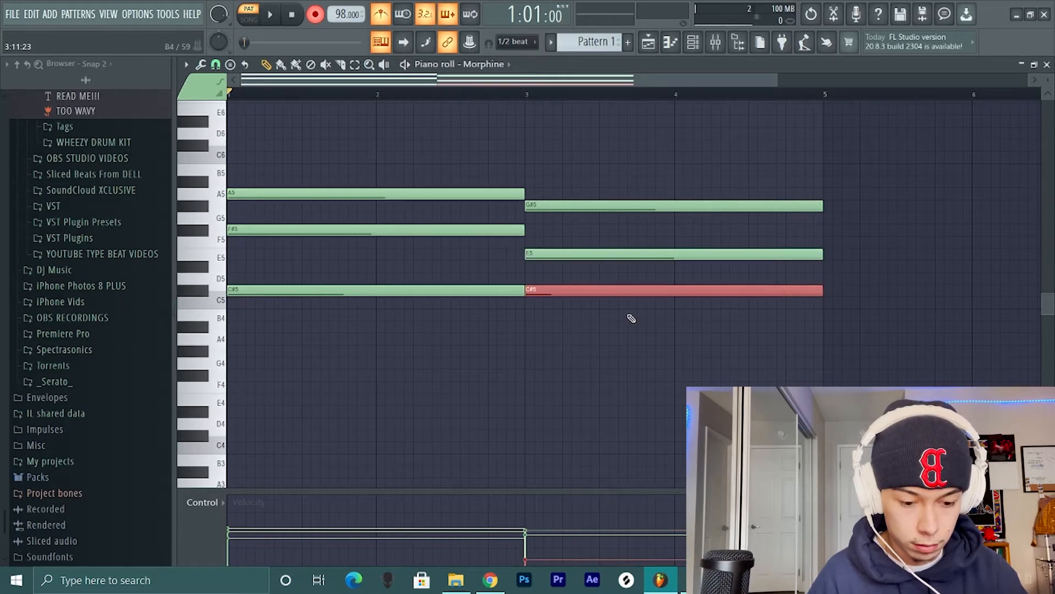
{"action": "scroll", "coordinate": [631, 319], "scroll_direction": "up", "scroll_amount": 5}
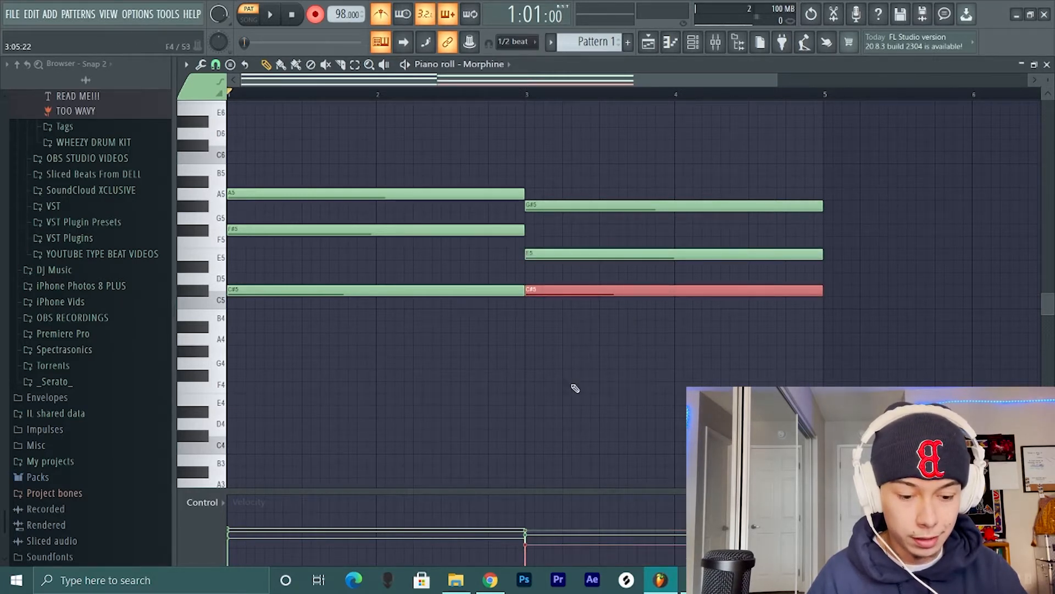
{"action": "left_click", "coordinate": [511, 396]}
{"action": "key", "text": "ctrl+alt+z"}
{"action": "key", "text": "ctrl+alt+z"}
{"action": "key", "text": "ctrl+alt+z"}
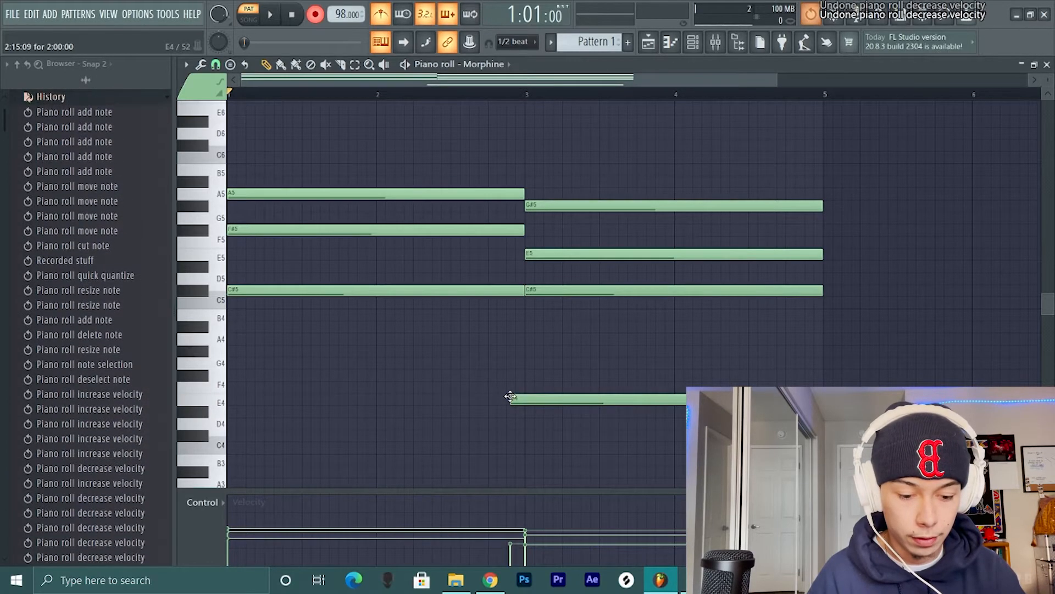
{"action": "right_click", "coordinate": [511, 396]}
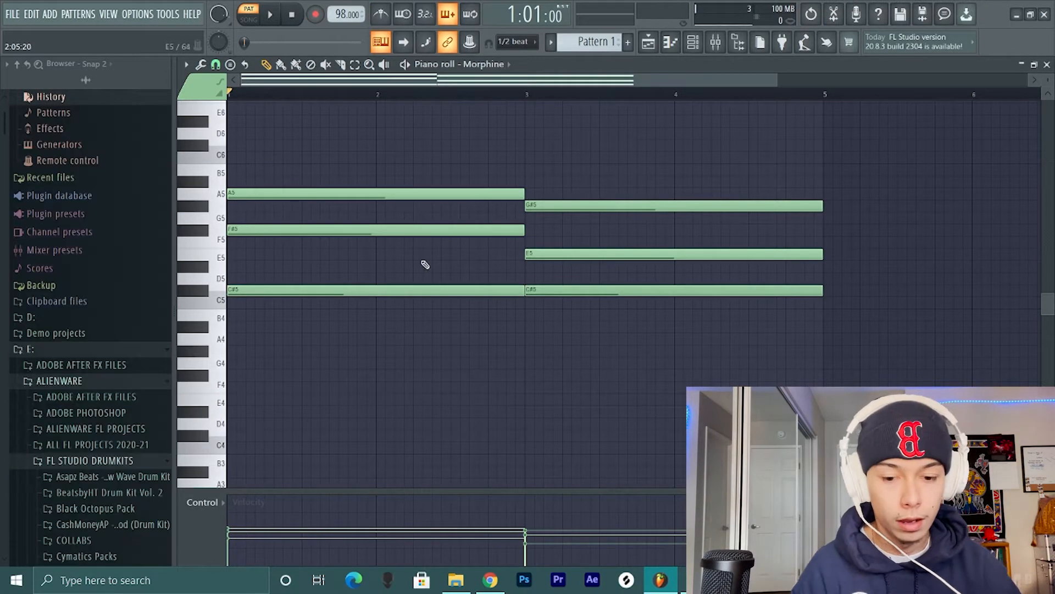
- Move the first chord's C#5 note up one octave to C#6 and play back the chord pattern
{"action": "left_click", "coordinate": [417, 290], "text": "ctrl"}
{"action": "key", "text": "ctrl+Up"}
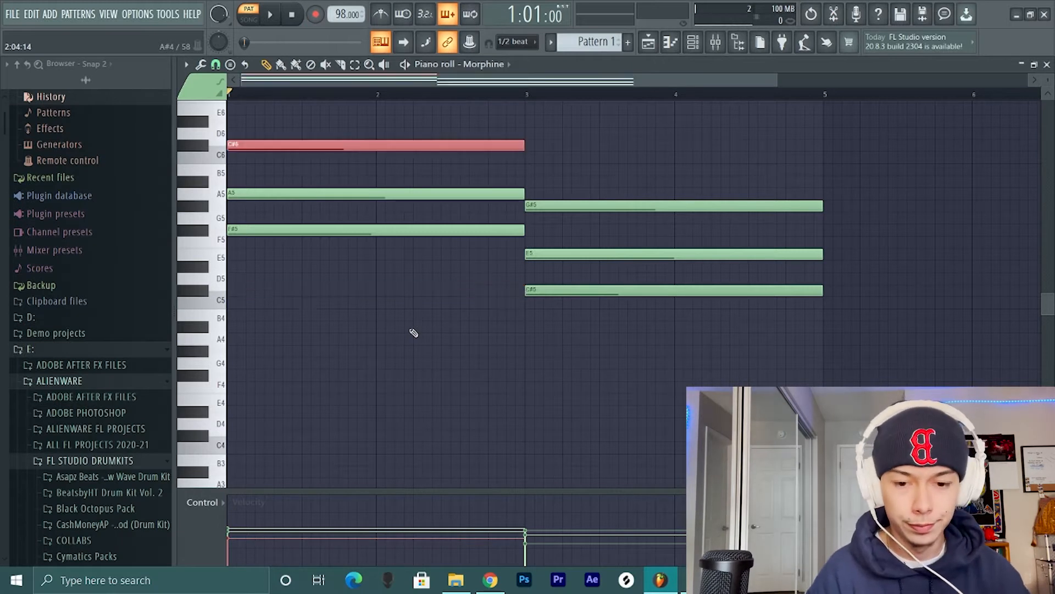
{"action": "scroll", "coordinate": [412, 330], "scroll_direction": "up", "scroll_amount": 2}
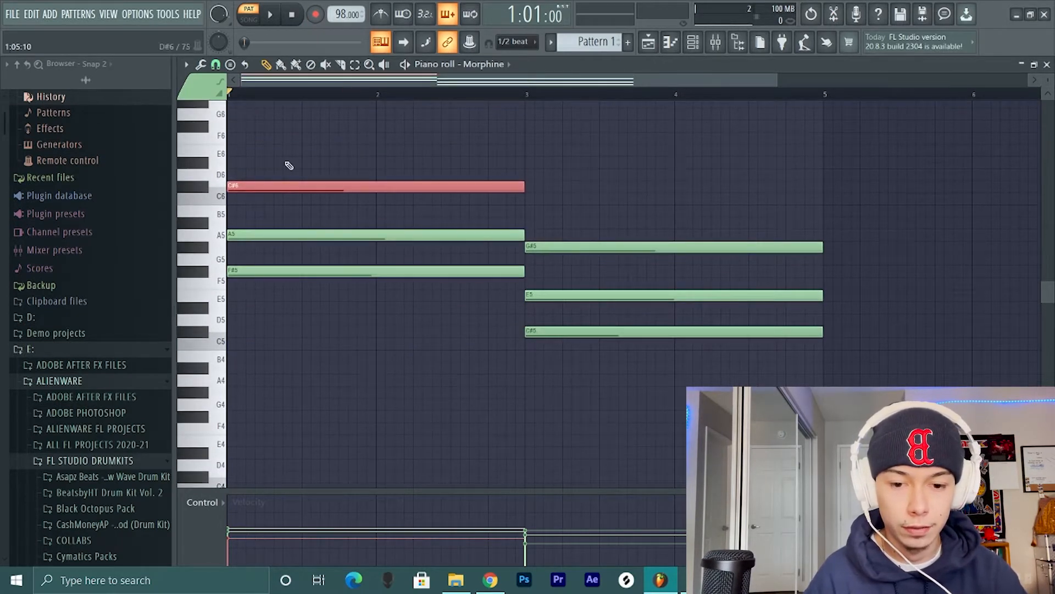
{"action": "key", "text": "space"}
{"action": "key", "text": "ctrl+d"}
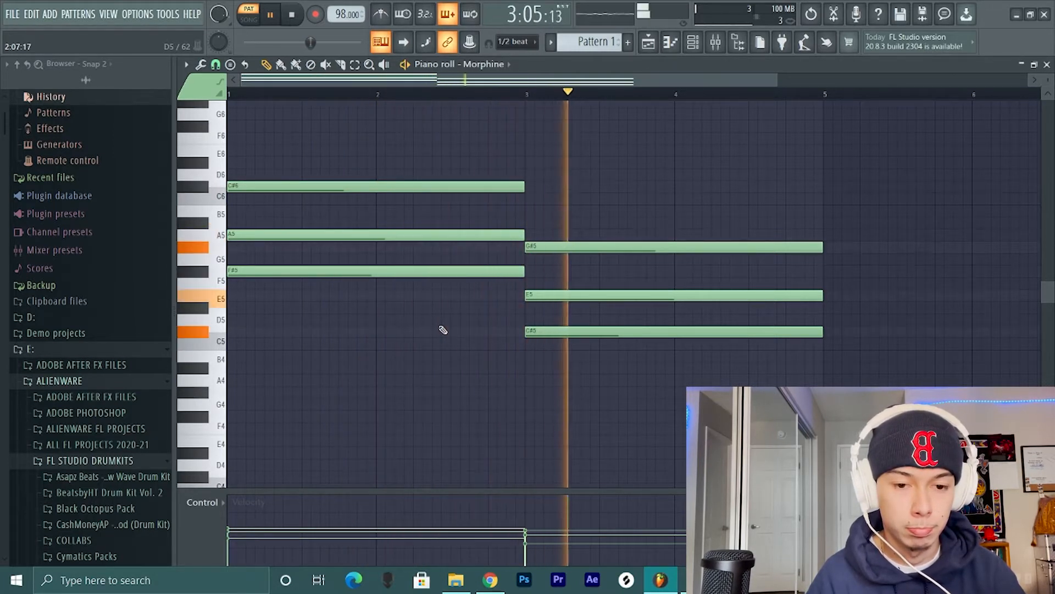
{"action": "key", "text": "space"}
{"action": "scroll", "coordinate": [443, 330], "scroll_direction": "up", "scroll_amount": 1}
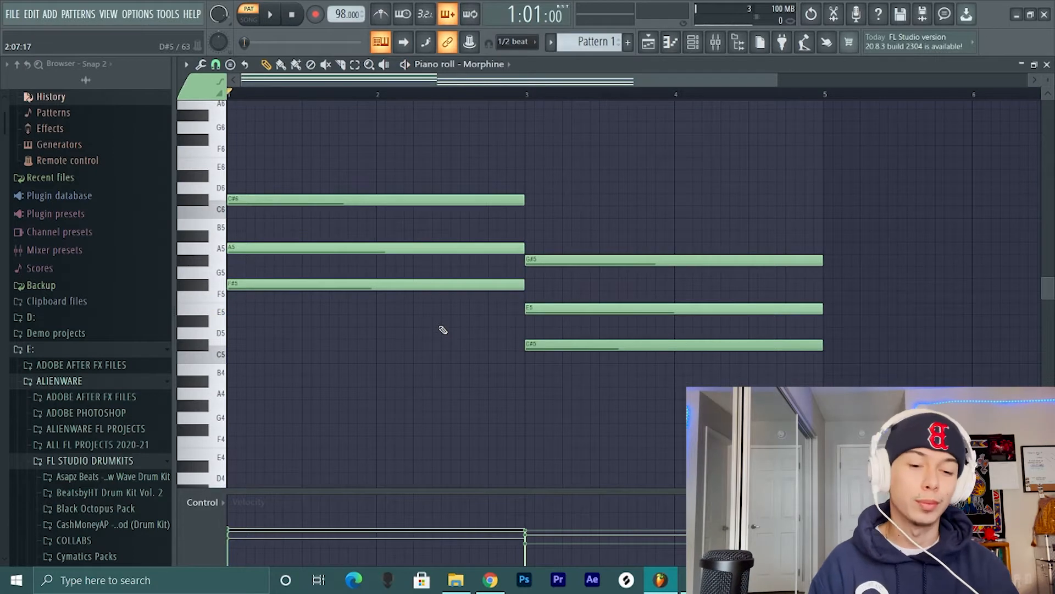
{"action": "left_click", "coordinate": [357, 200]}
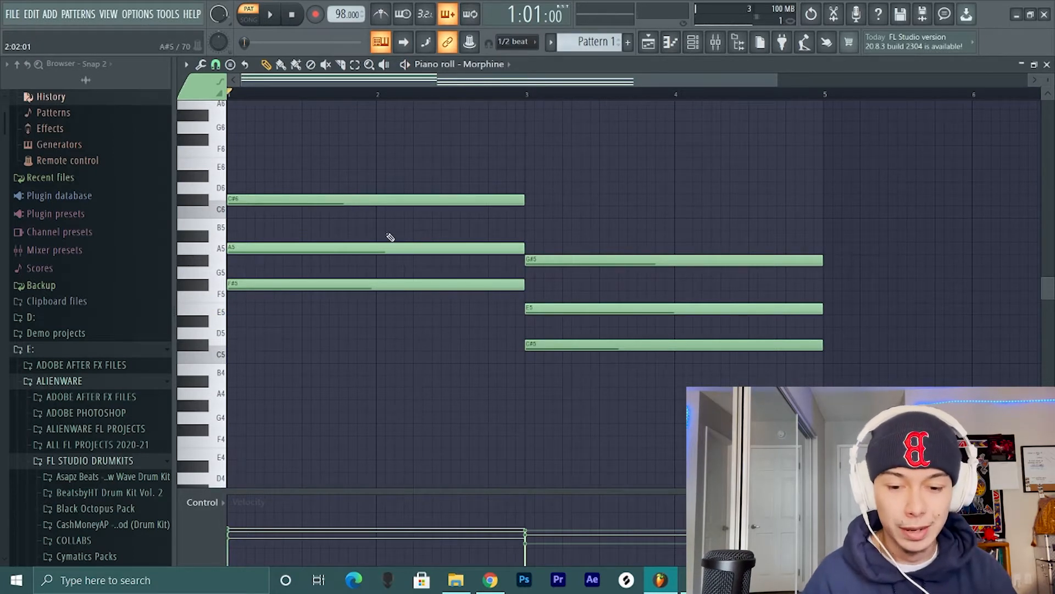
{"action": "left_click", "coordinate": [365, 200]}
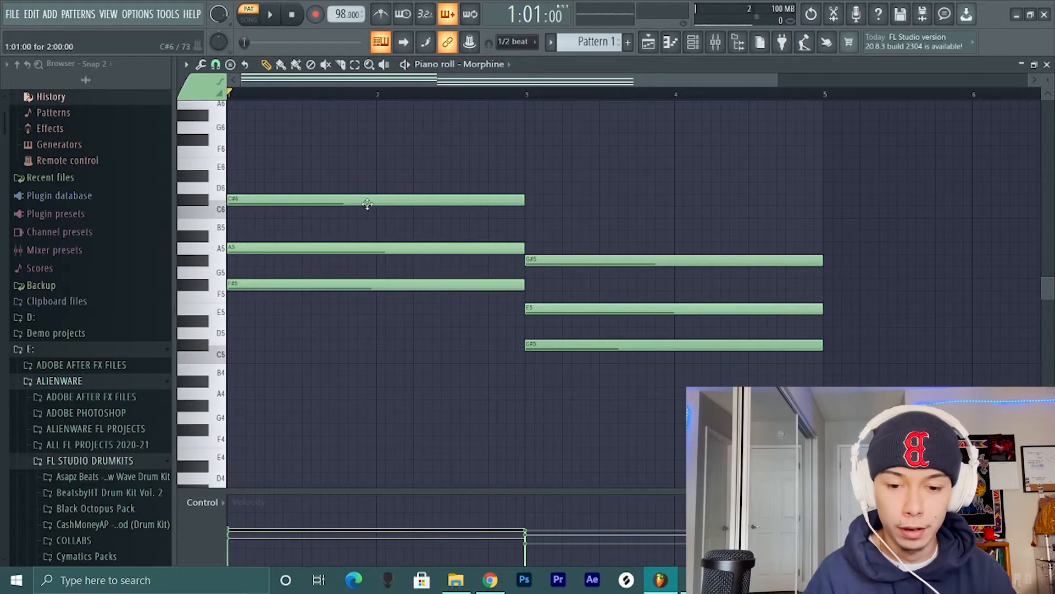
{"action": "left_click", "coordinate": [367, 204], "text": "ctrl"}
{"action": "left_click", "coordinate": [454, 162]}
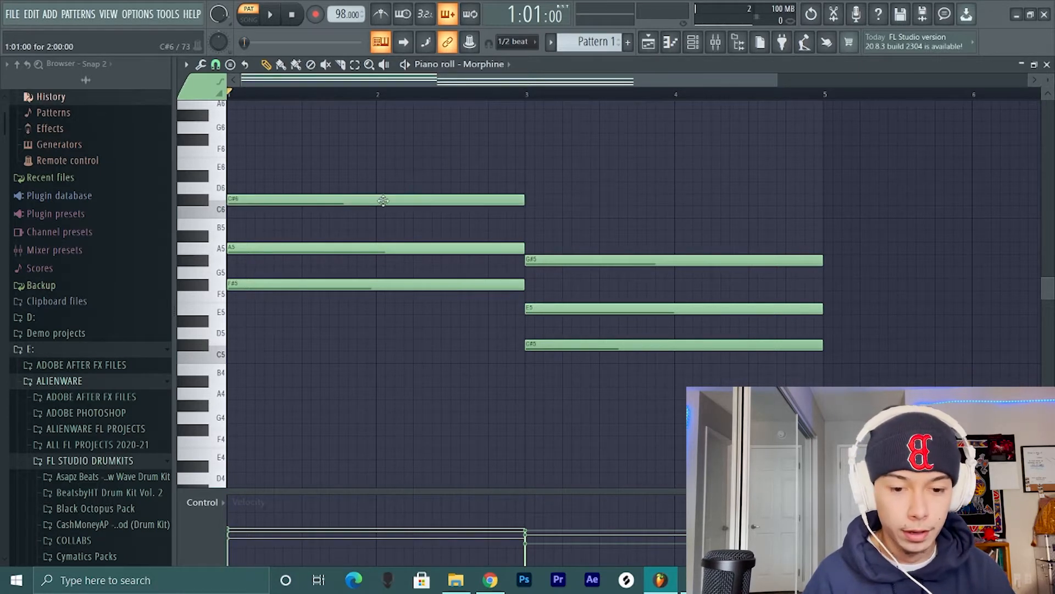
{"action": "scroll", "coordinate": [385, 202], "scroll_direction": "up", "scroll_amount": 2}
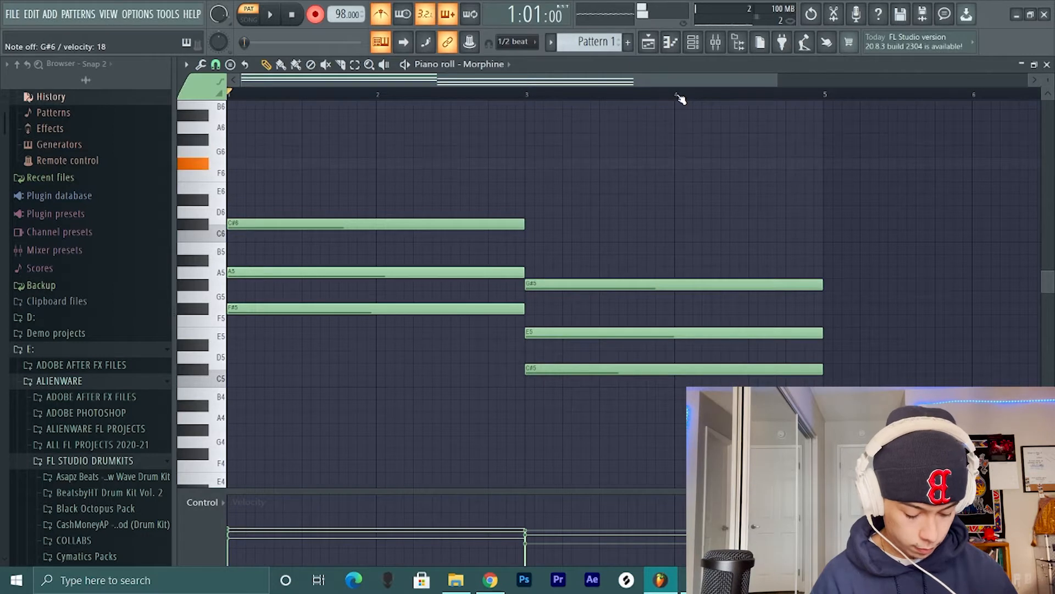
{"action": "key", "text": "space"}
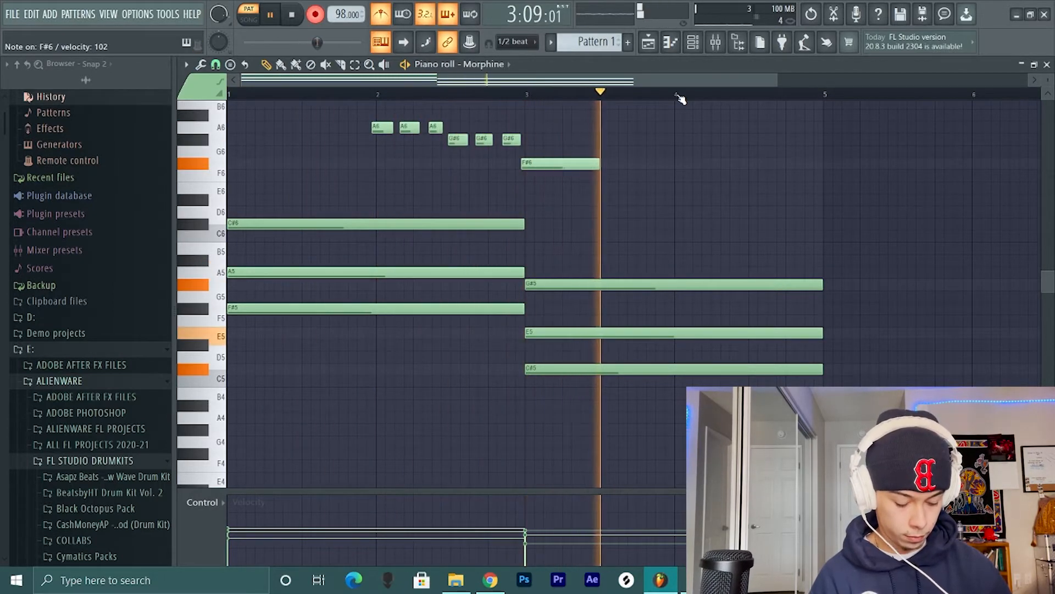
{"action": "key", "text": "space"}
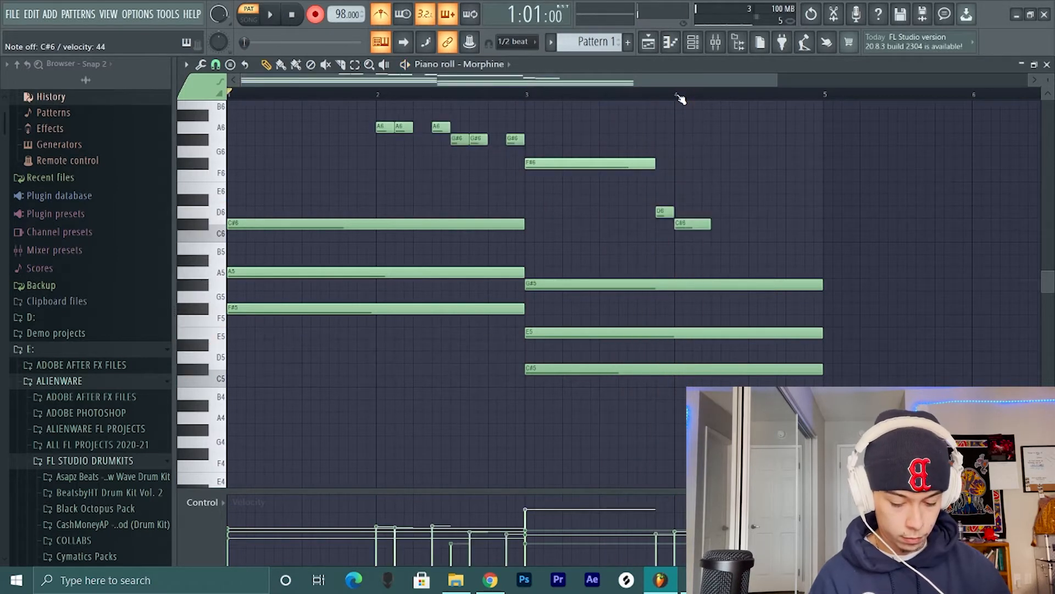
{"action": "key", "text": "ctrl+z"}
- Record and quantize a melody of A6, G#6, F#6, D6 and C#6 notes over bars 2 to 4, then turn off recording
{"action": "key", "text": "space"}
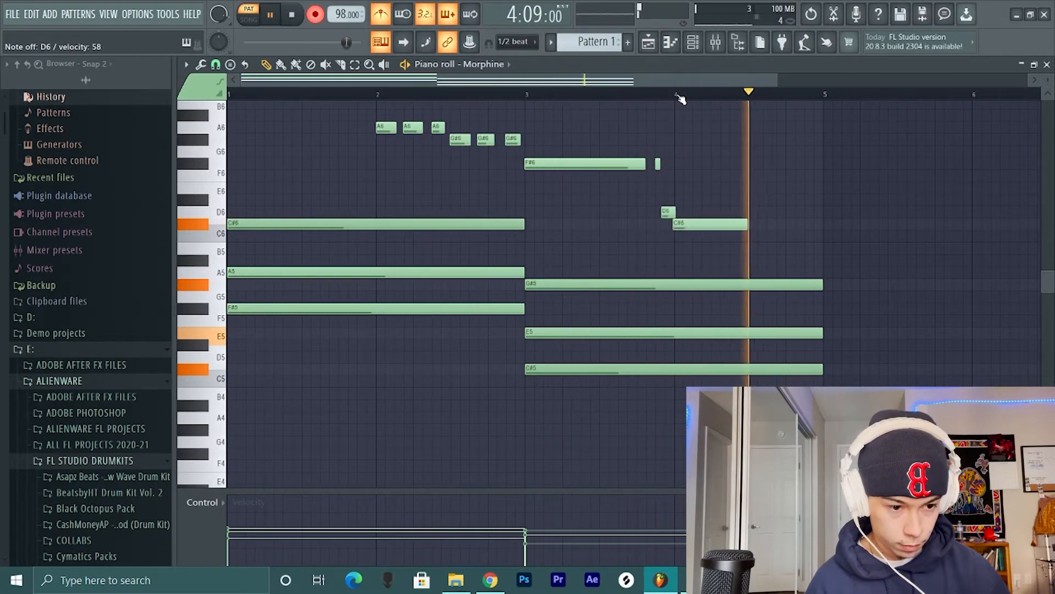
{"action": "key", "text": "space"}
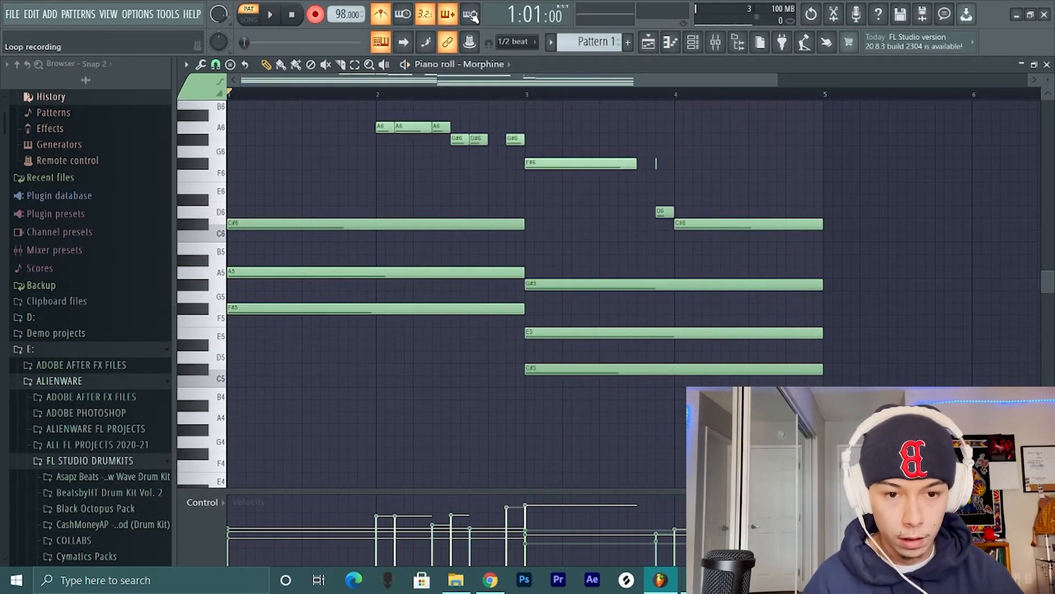
{"action": "left_click", "coordinate": [320, 20]}
{"action": "left_click", "coordinate": [426, 17]}
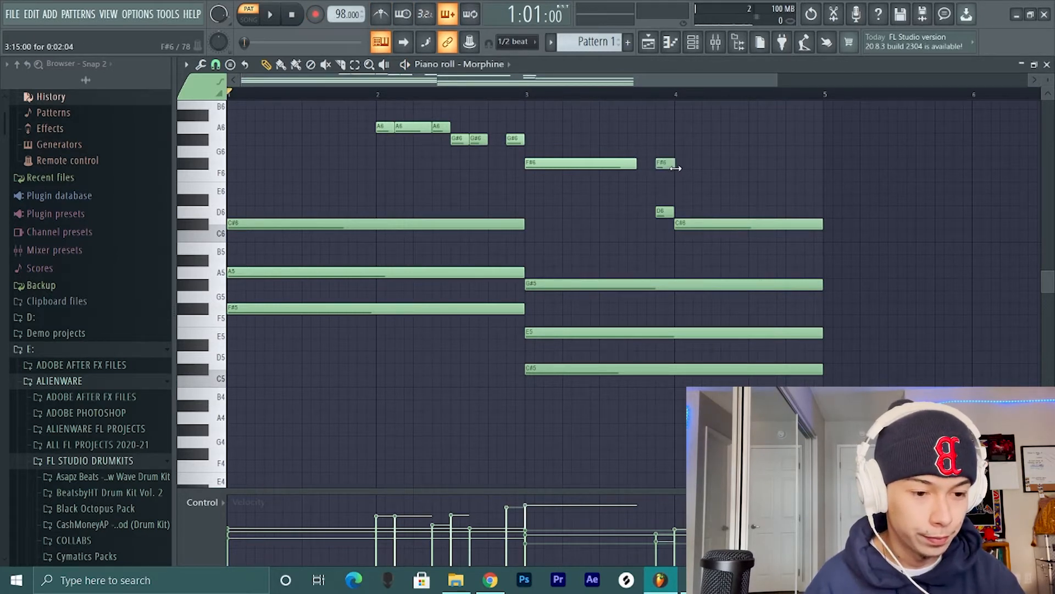
- Extend the second G#6 and first F#6 melody notes to close the gaps, and shift the D6 note slightly after the second F#6's start
{"action": "left_click_drag", "start_coordinate": [665, 168], "coordinate": [646, 166]}
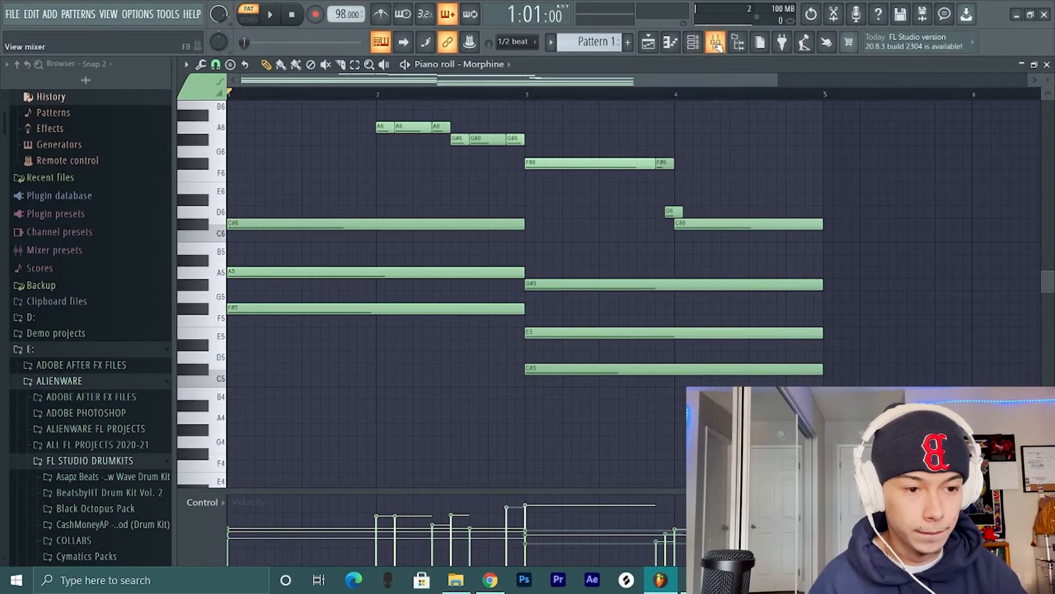
- Add Fruity Soft Clipper to the fifth effect slot of the mixer's Master track
{"action": "left_click", "coordinate": [716, 44]}
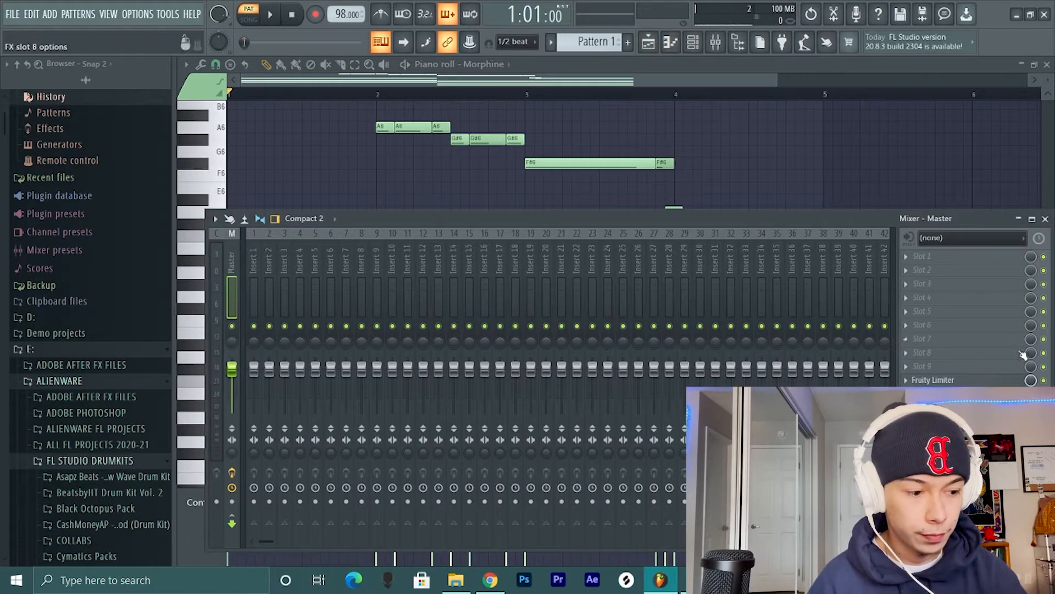
{"action": "left_click", "coordinate": [924, 318]}
{"action": "left_click", "coordinate": [733, 88]}
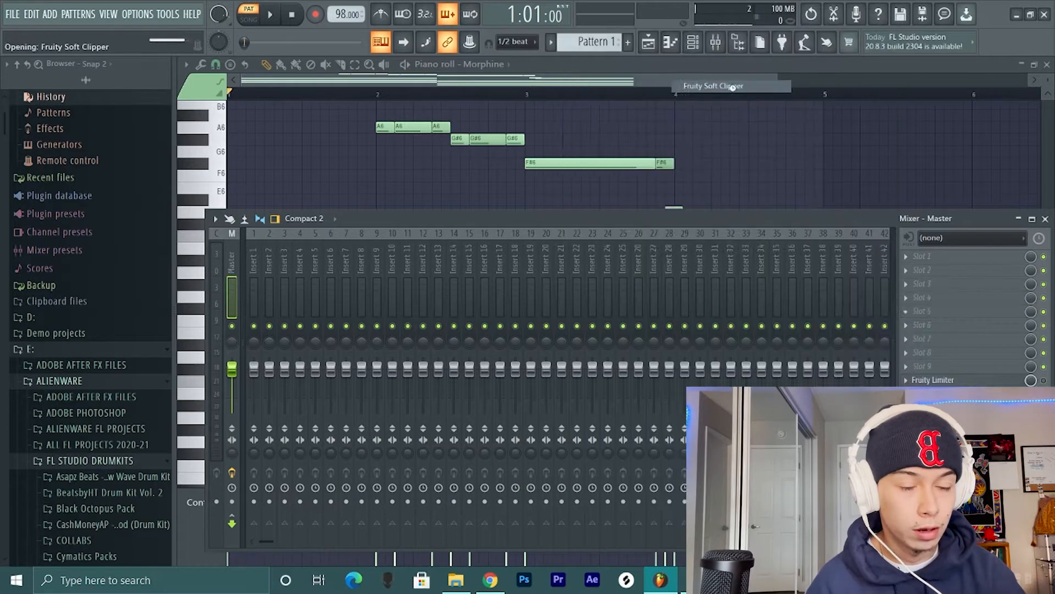
- Route the Morphine channel to mixer track 5 and load RC-20 Retro Color in that track's second effect slot
{"action": "left_click", "coordinate": [693, 42]}
{"action": "left_click", "coordinate": [286, 236]}
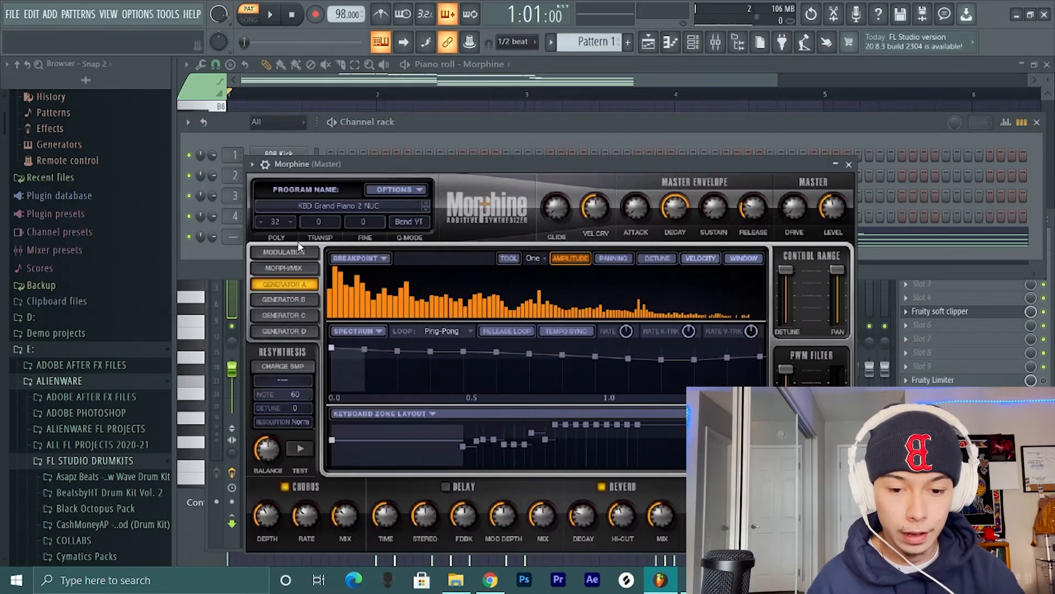
{"action": "key", "text": "ctrl+l"}
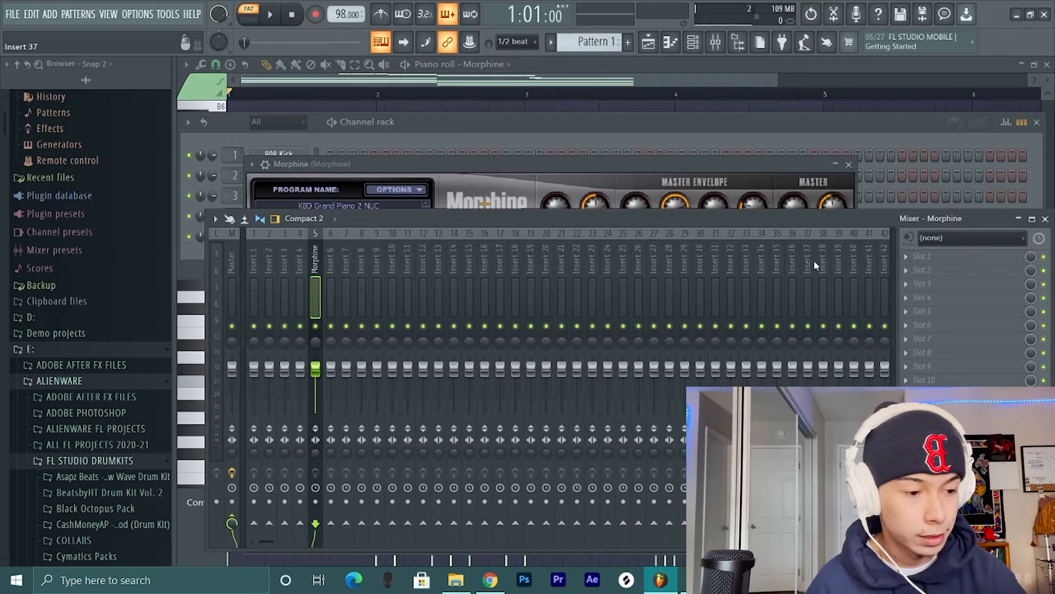
{"action": "left_click", "coordinate": [928, 276]}
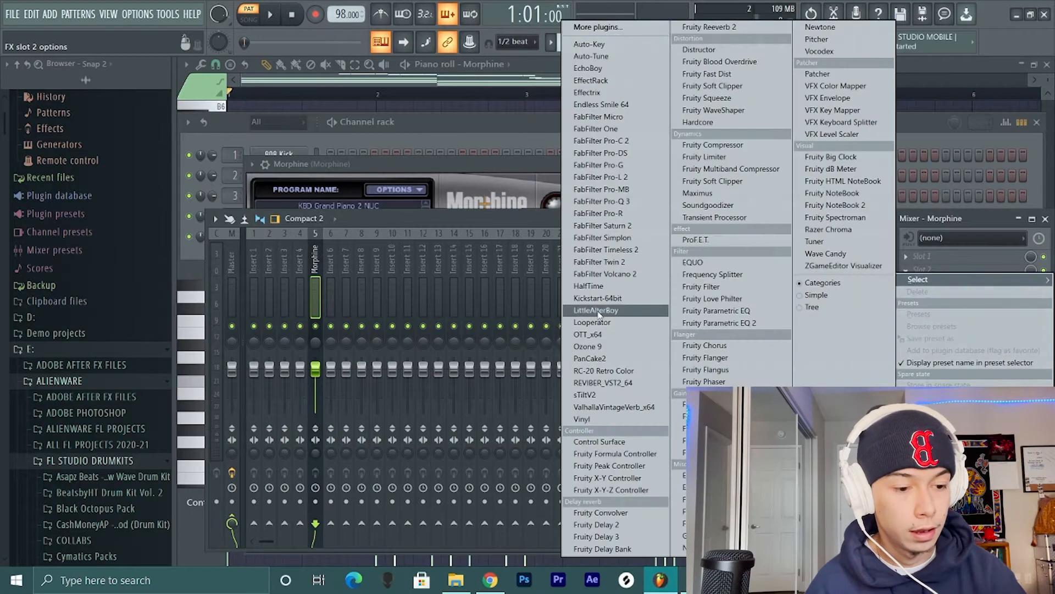
{"action": "left_click", "coordinate": [615, 373]}
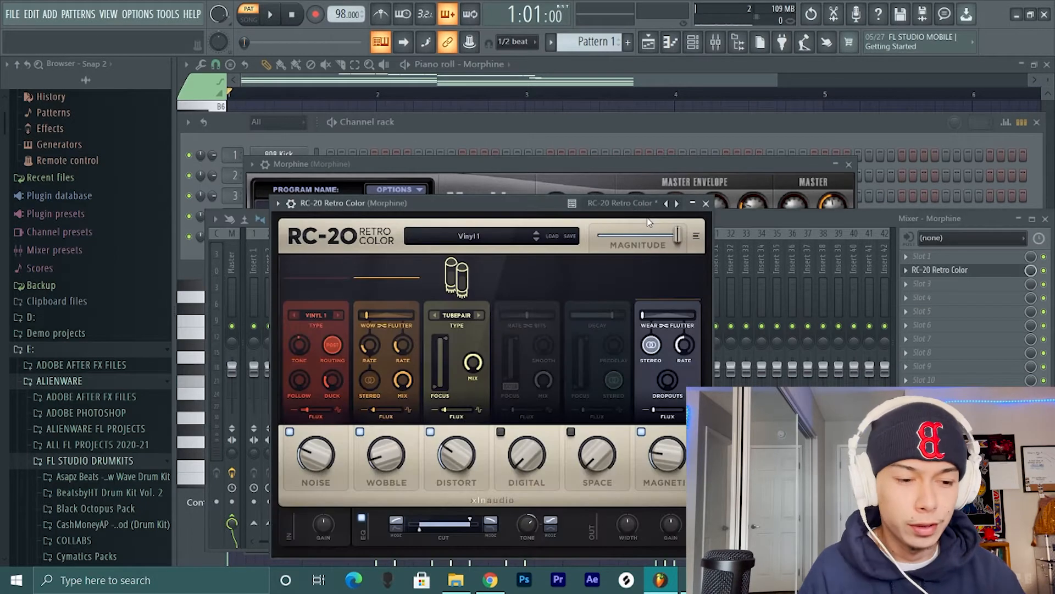
- Load the Spacey Reverb preset in RC-20 and adjust its amounts, with wobble at 0%, distortion at 19% and a tweaked space amount
{"action": "left_click", "coordinate": [677, 203]}
{"action": "left_click", "coordinate": [714, 215]}
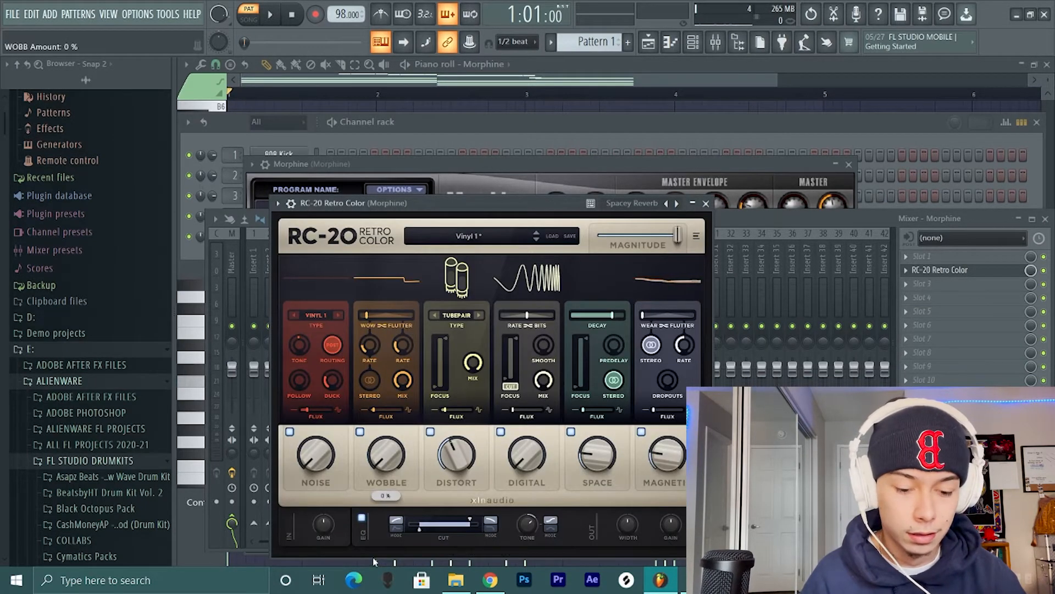
{"action": "left_click_drag", "start_coordinate": [463, 449], "coordinate": [451, 492]}
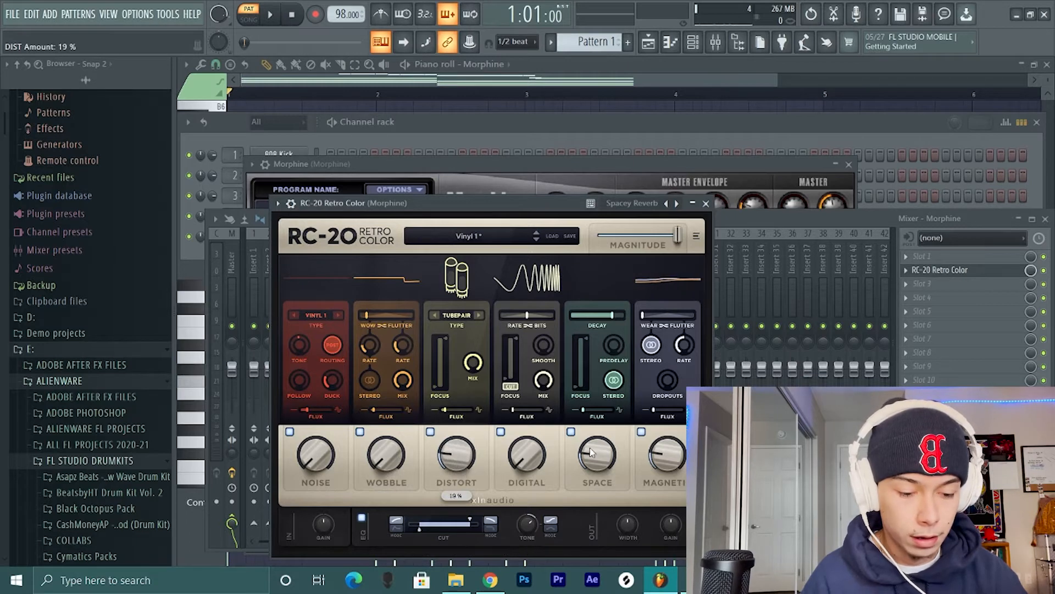
{"action": "left_click_drag", "start_coordinate": [592, 452], "coordinate": [601, 436]}
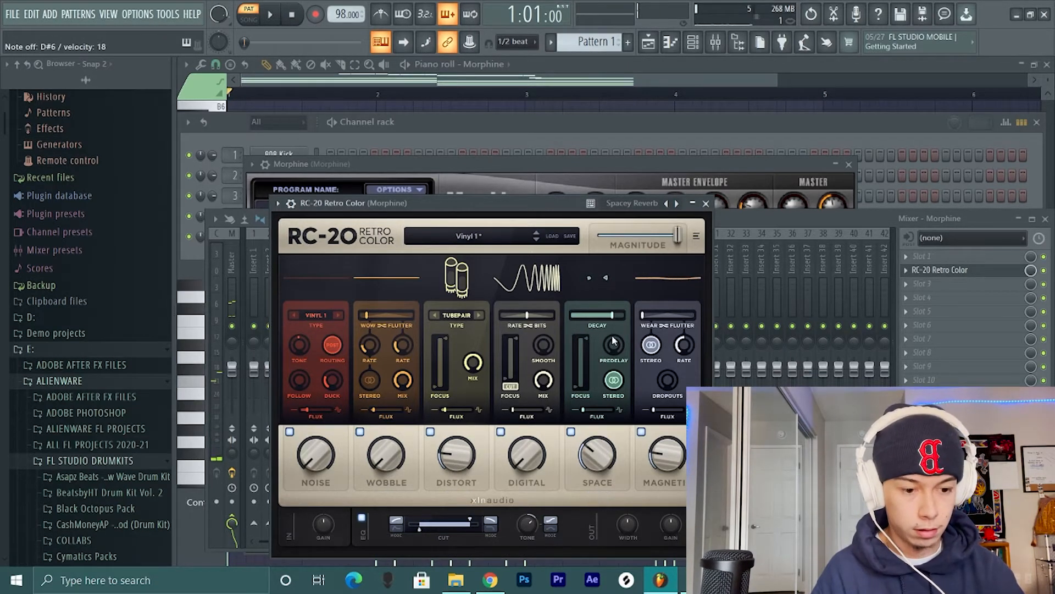
- Return to the Morphine notes and play back the chords and melody with the RC-20 effect applied
{"action": "left_click", "coordinate": [749, 217]}
{"action": "left_click", "coordinate": [717, 131]}
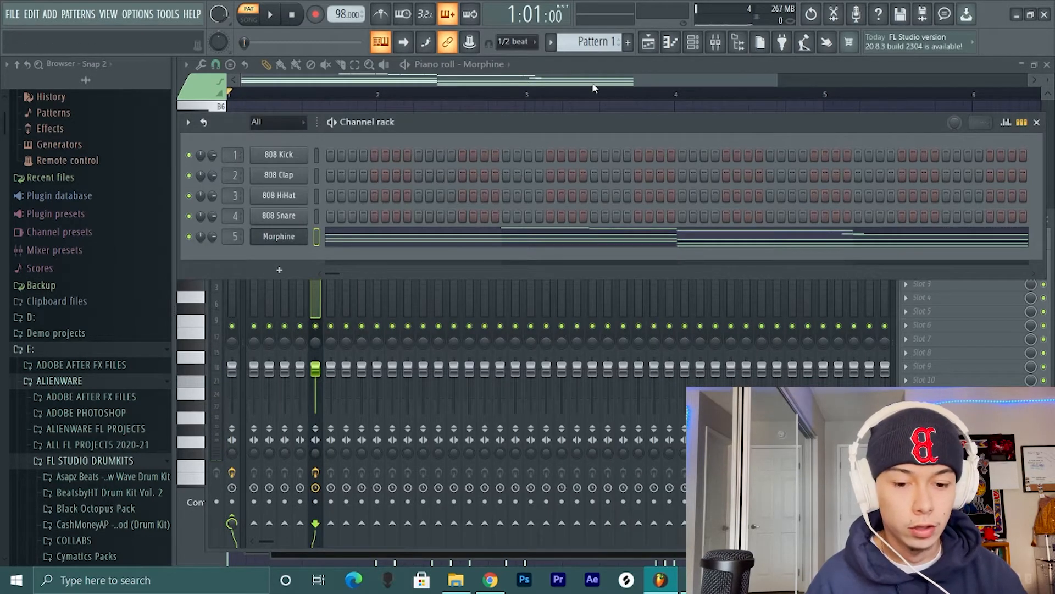
{"action": "key", "text": "space"}
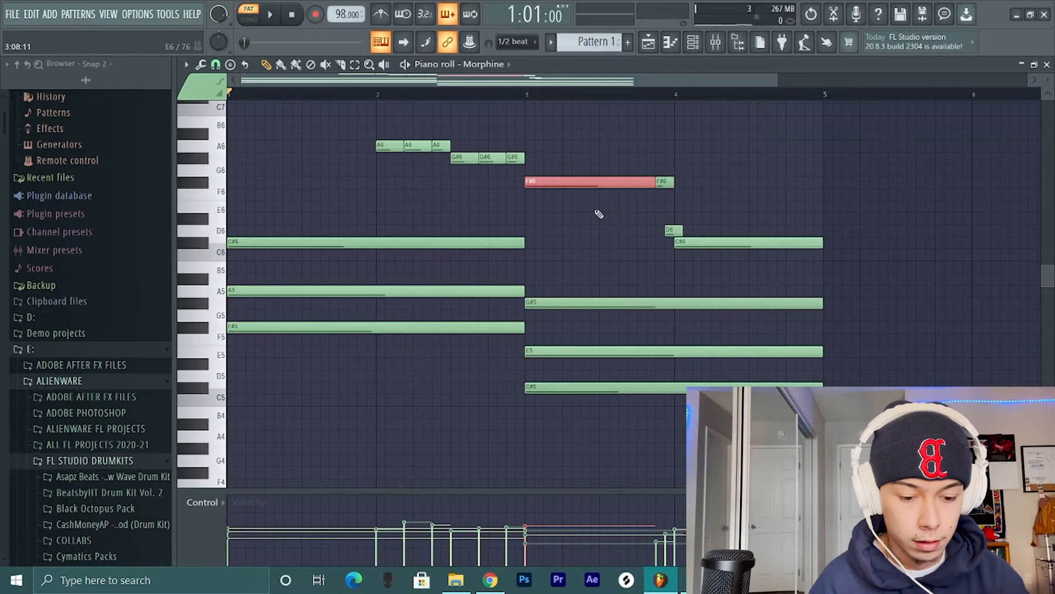
{"action": "key", "text": "space"}
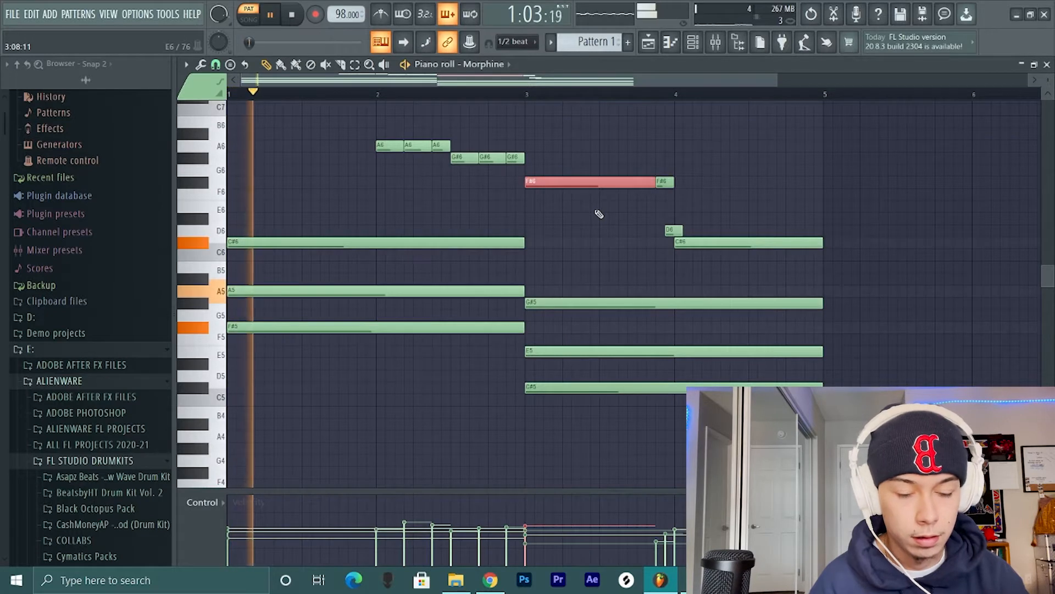
{"action": "left_click", "coordinate": [588, 209]}
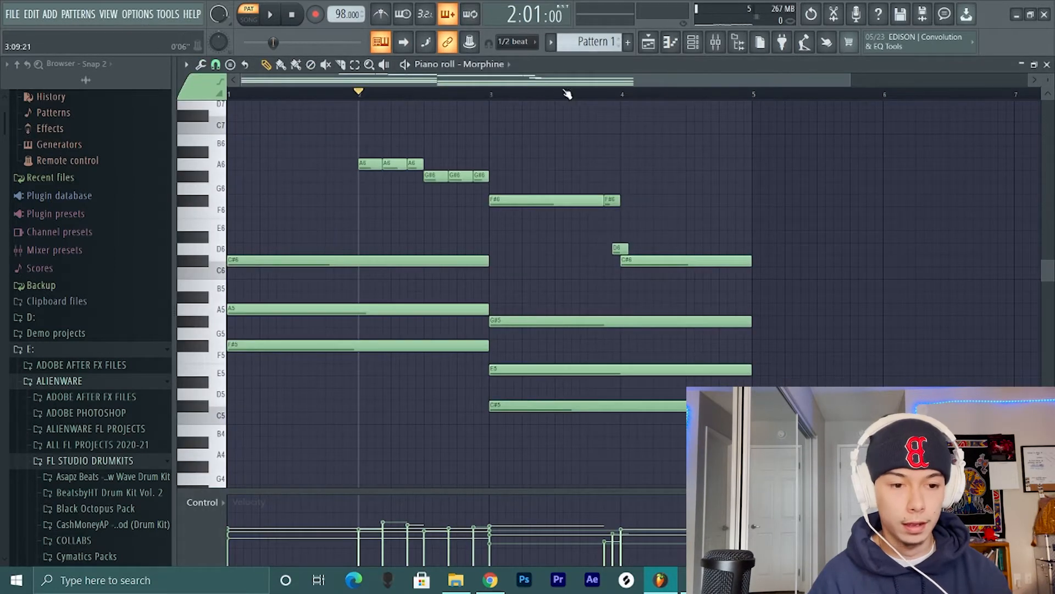
- Add an Omnisphere channel and load the KEYS - Atlantis preset in it
{"action": "left_click", "coordinate": [693, 42]}
{"action": "left_click", "coordinate": [256, 269]}
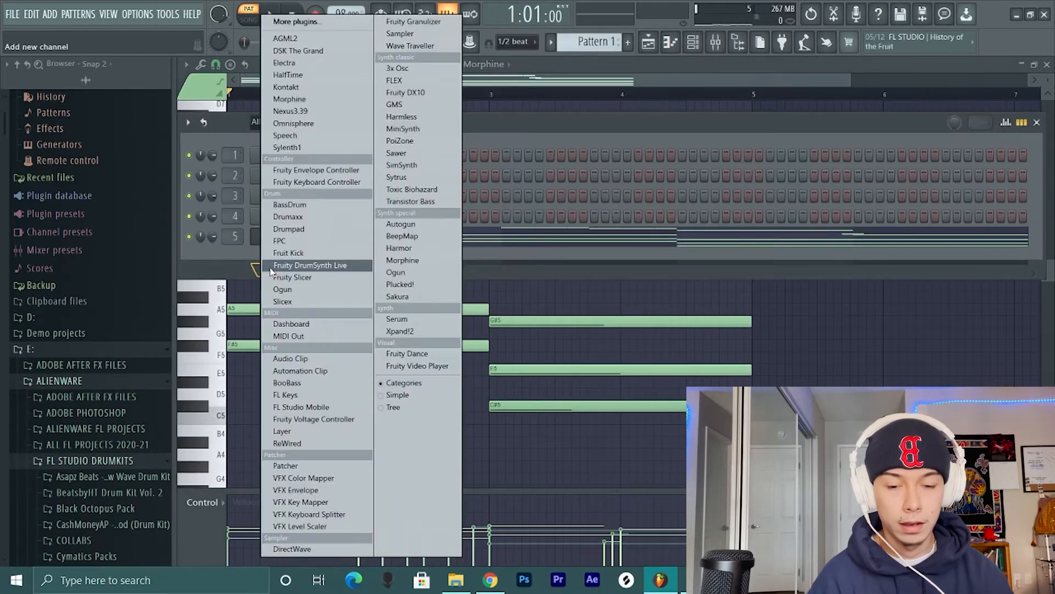
{"action": "left_click", "coordinate": [313, 123]}
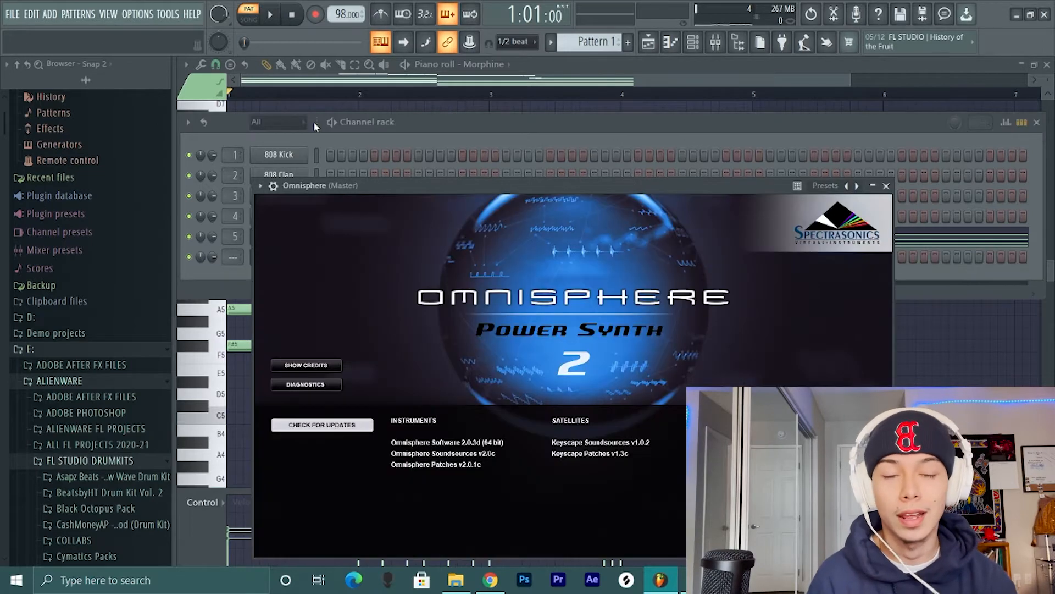
{"action": "right_click", "coordinate": [856, 185]}
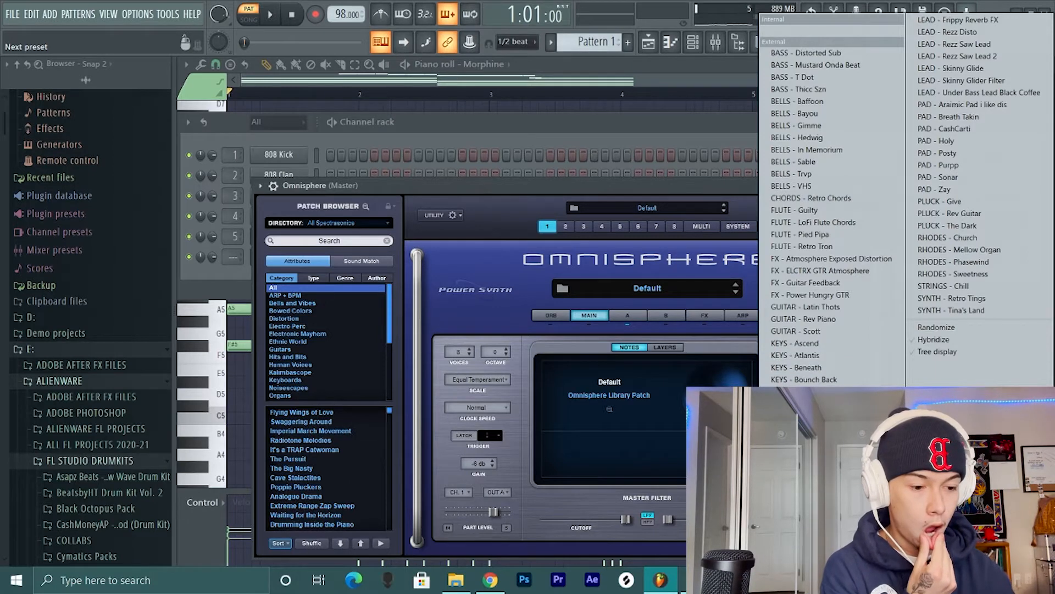
{"action": "left_click", "coordinate": [796, 355]}
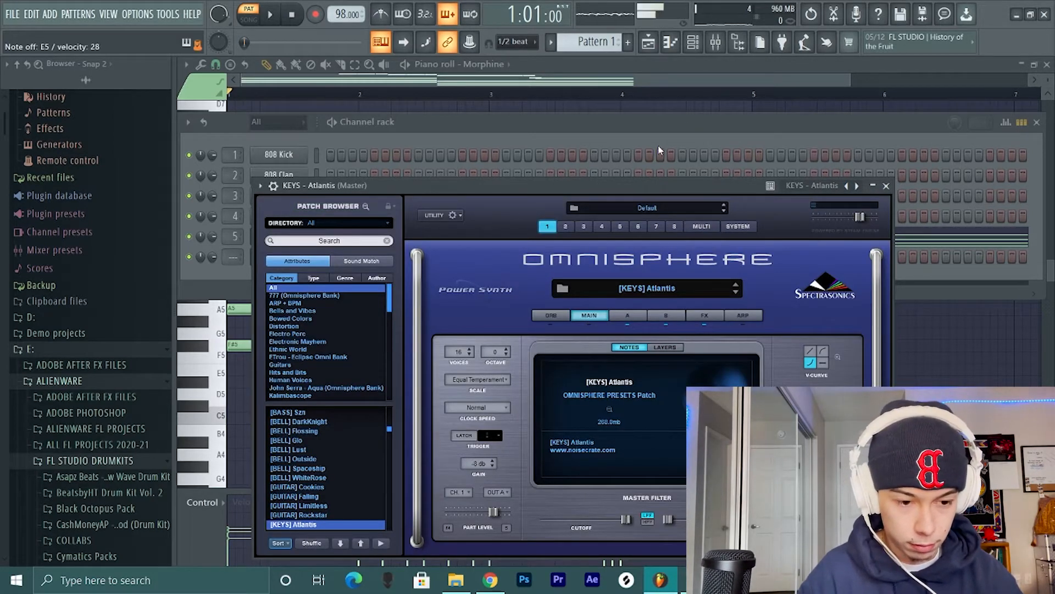
- Copy Morphine's notes into the KEYS - Atlantis channel and shorten both copied chords to one bar each
{"action": "left_click", "coordinate": [657, 122]}
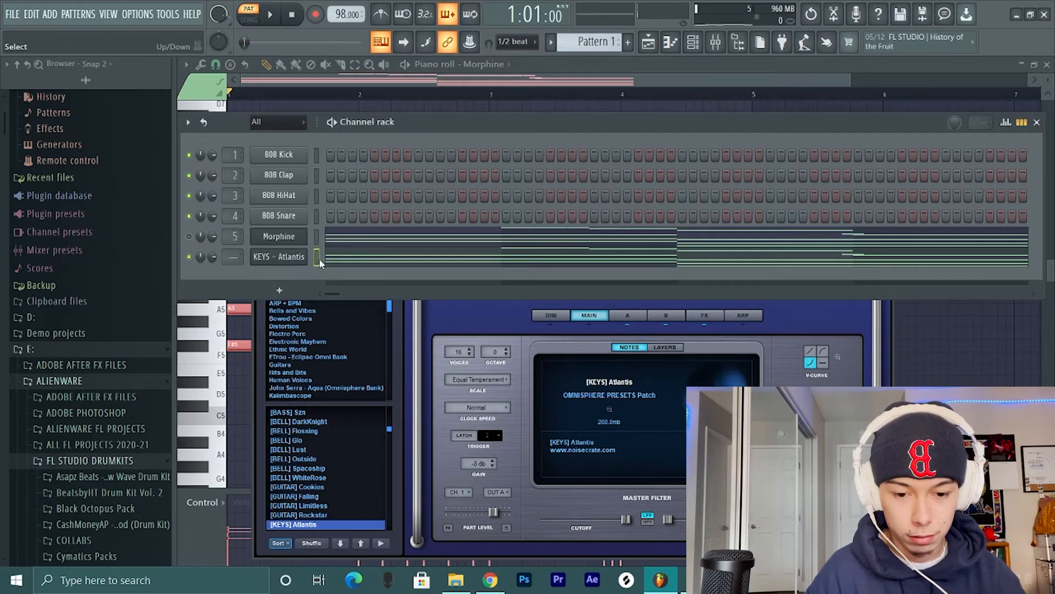
{"action": "left_click", "coordinate": [330, 258]}
{"action": "left_click_drag", "start_coordinate": [479, 241], "coordinate": [570, 435]}
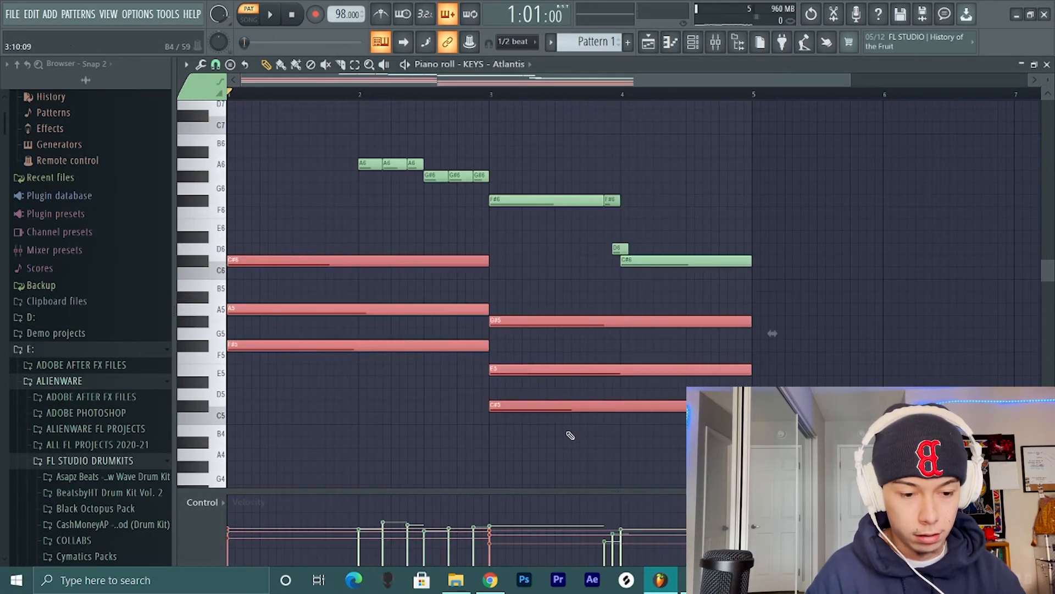
{"action": "left_click_drag", "start_coordinate": [772, 333], "coordinate": [641, 333]}
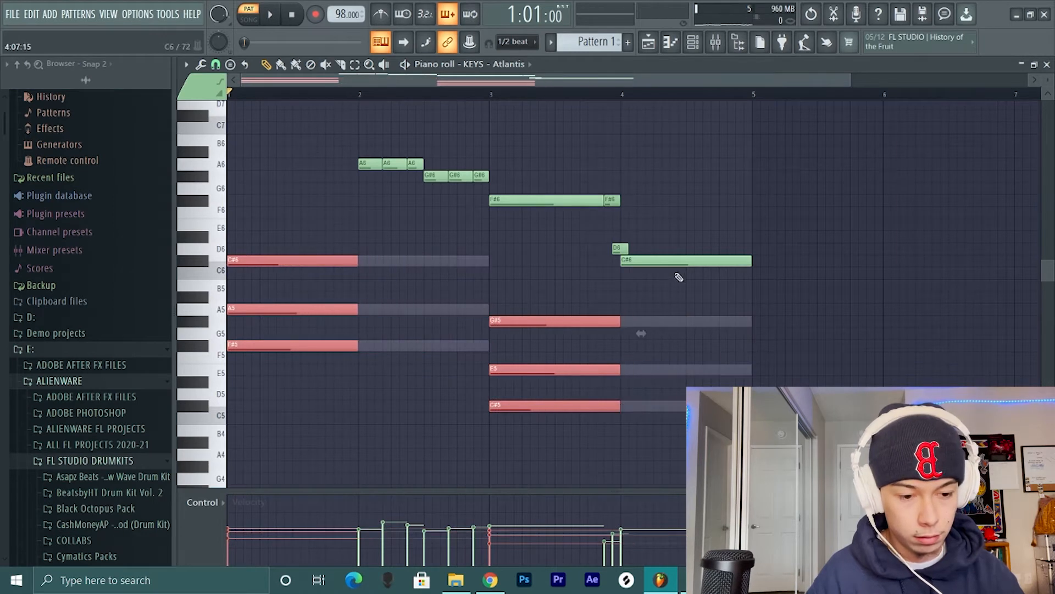
- Try KEYS - Atlantis without its melody notes, play back the chords alone, and undo the deletion
{"action": "left_click_drag", "start_coordinate": [670, 280], "coordinate": [358, 158]}
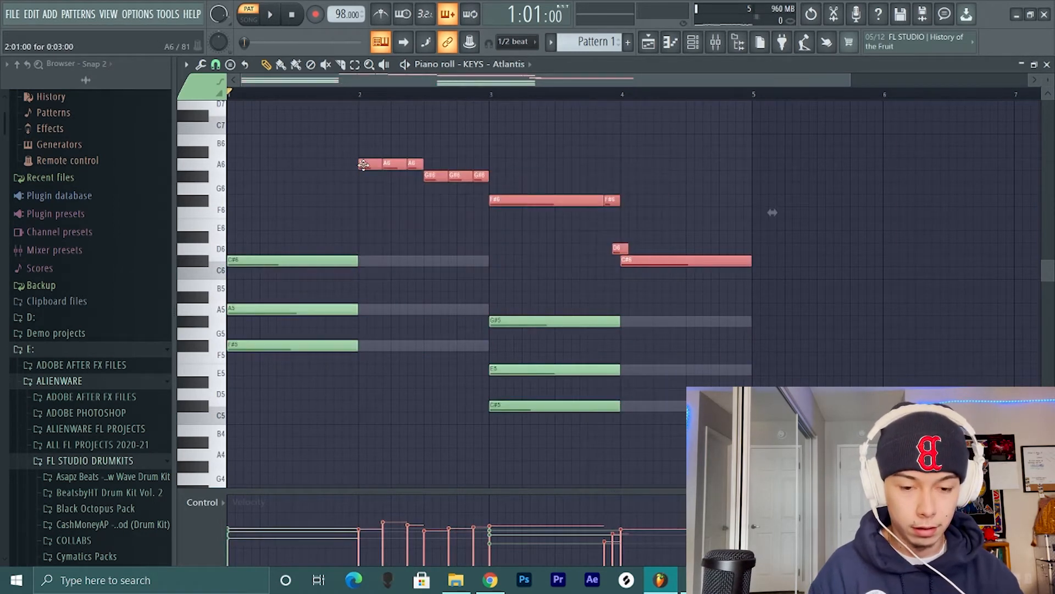
{"action": "key", "text": "Delete"}
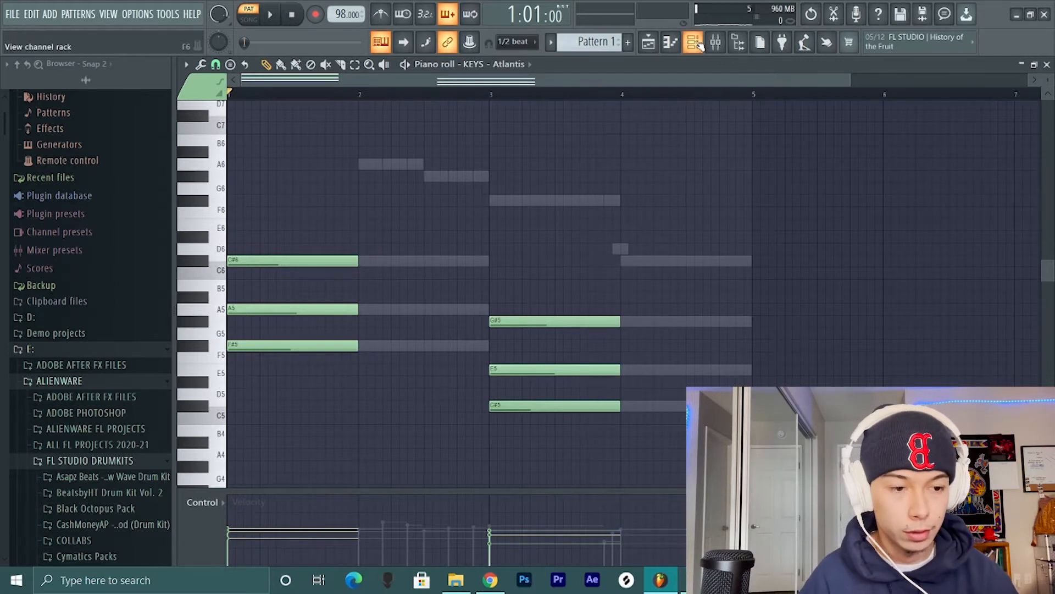
{"action": "key", "text": "F6"}
{"action": "key", "text": "space"}
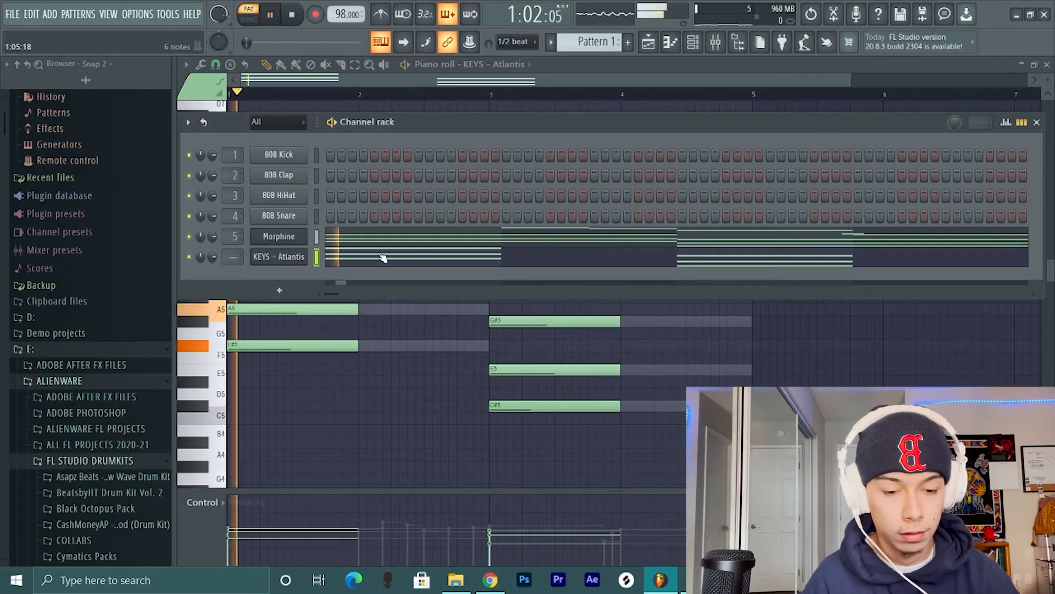
{"action": "key", "text": "F6"}
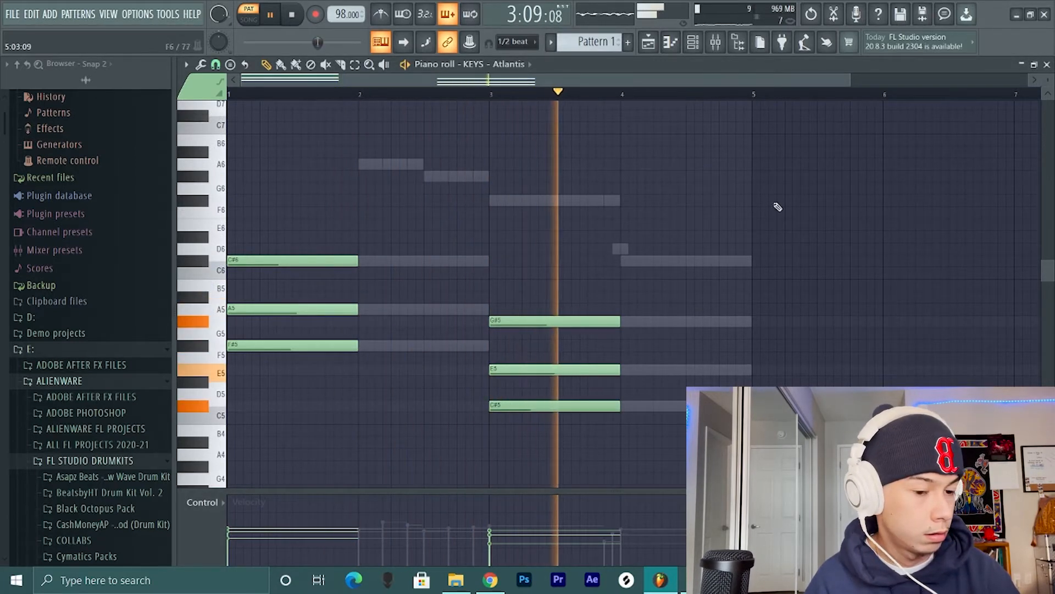
{"action": "left_click", "coordinate": [693, 43]}
{"action": "left_click", "coordinate": [670, 320]}
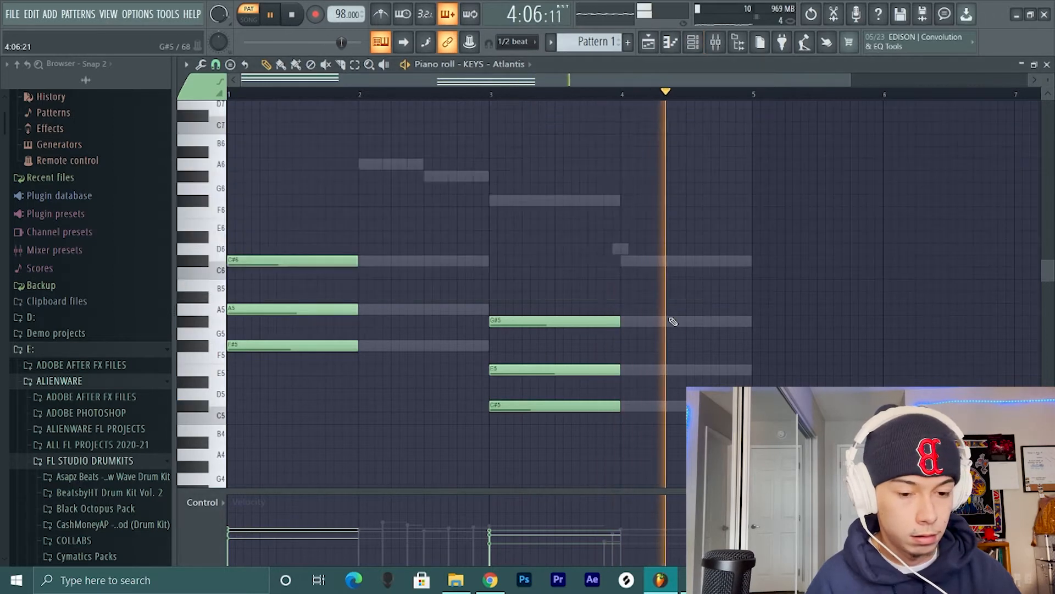
{"action": "key", "text": "space"}
{"action": "key", "text": "ctrl+z"}
- Transpose all KEYS - Atlantis notes down one octave, playing back the layered pattern before and after the change
{"action": "key", "text": "F6"}
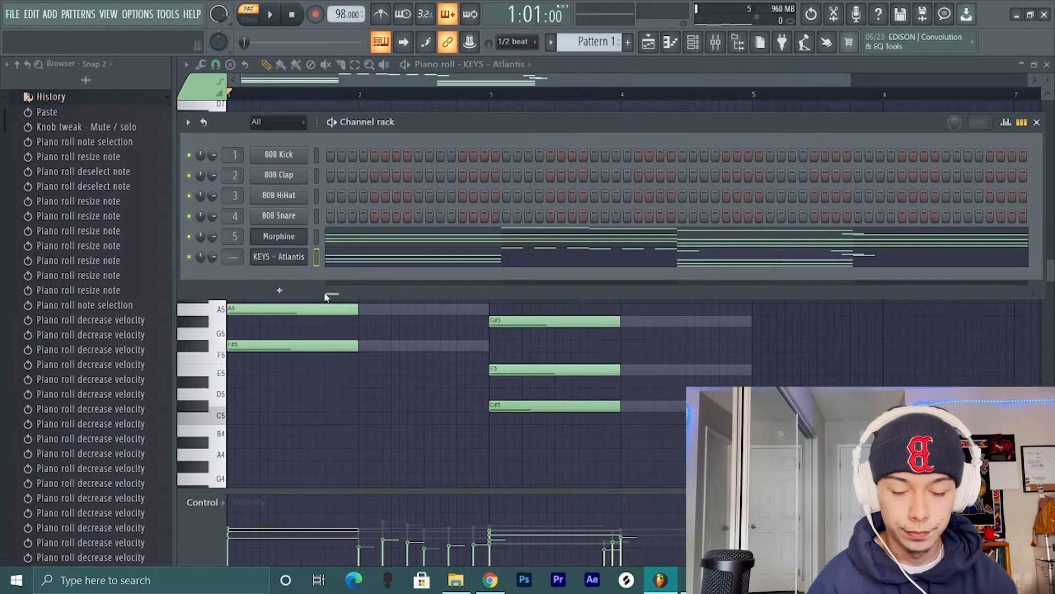
{"action": "key", "text": "space"}
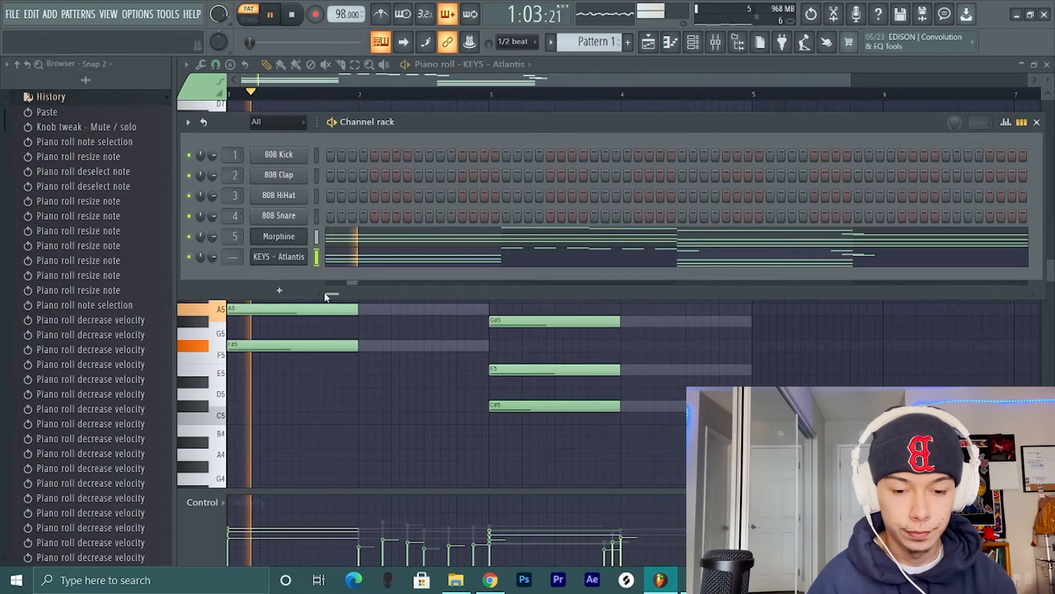
{"action": "key", "text": "space"}
{"action": "left_click", "coordinate": [347, 262]}
{"action": "left_click", "coordinate": [347, 261]}
{"action": "key", "text": "ctrl+Down"}
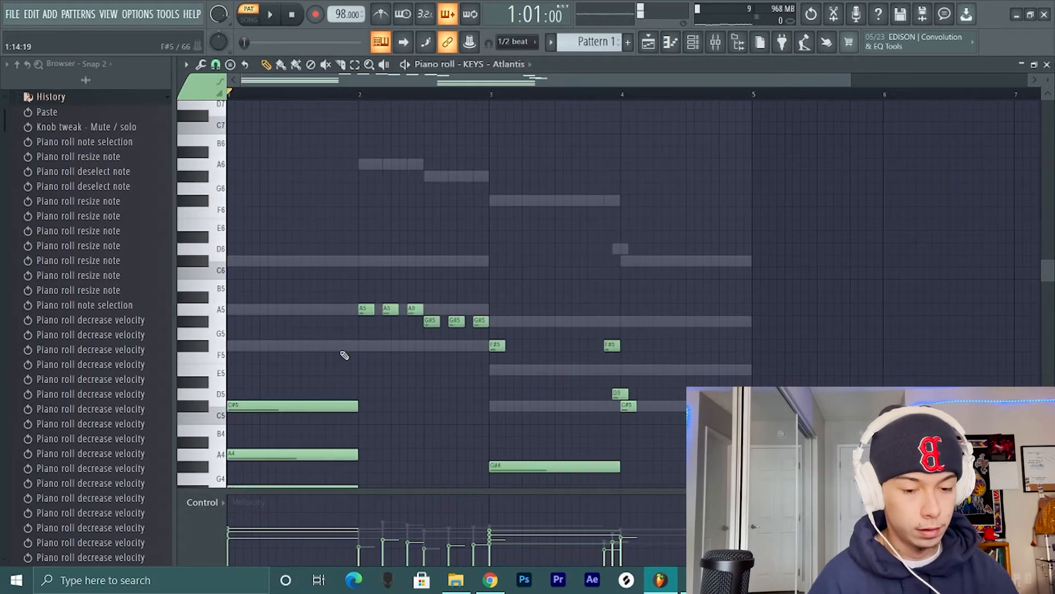
{"action": "key", "text": "space"}
{"action": "scroll", "coordinate": [343, 355], "scroll_direction": "down", "scroll_amount": 4}
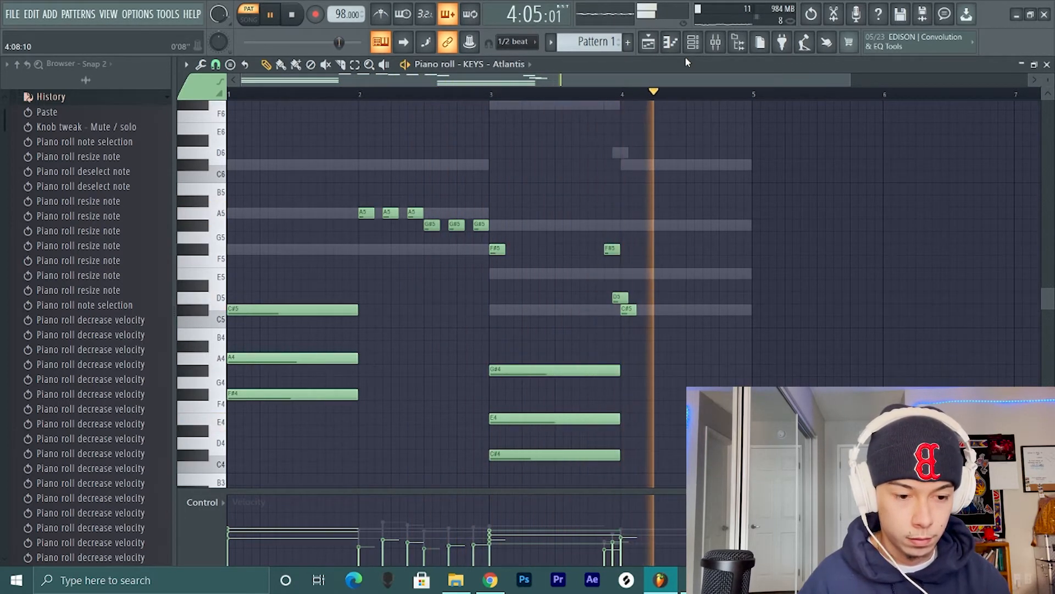
{"action": "key", "text": "space"}
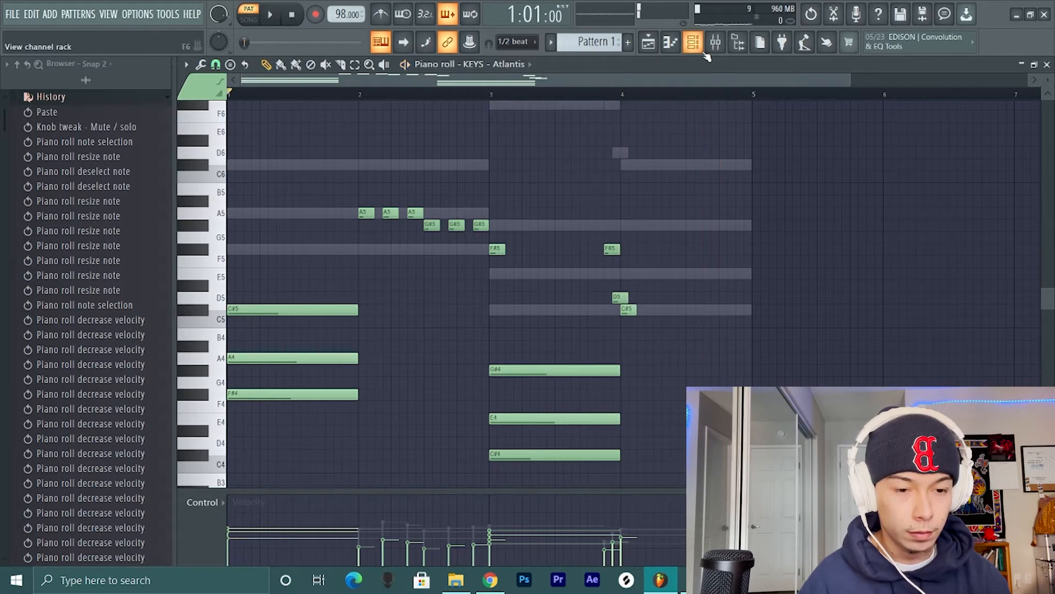
- Clone the KEYS - Atlantis channel and load the KEYS - Lost preset in the copy
{"action": "left_click", "coordinate": [697, 47]}
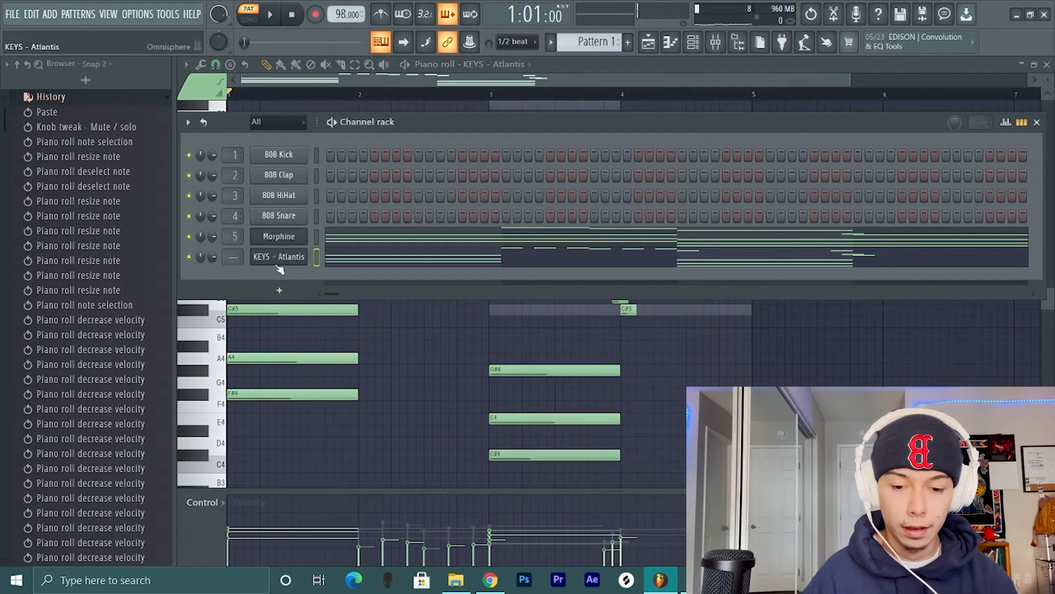
{"action": "right_click", "coordinate": [297, 263]}
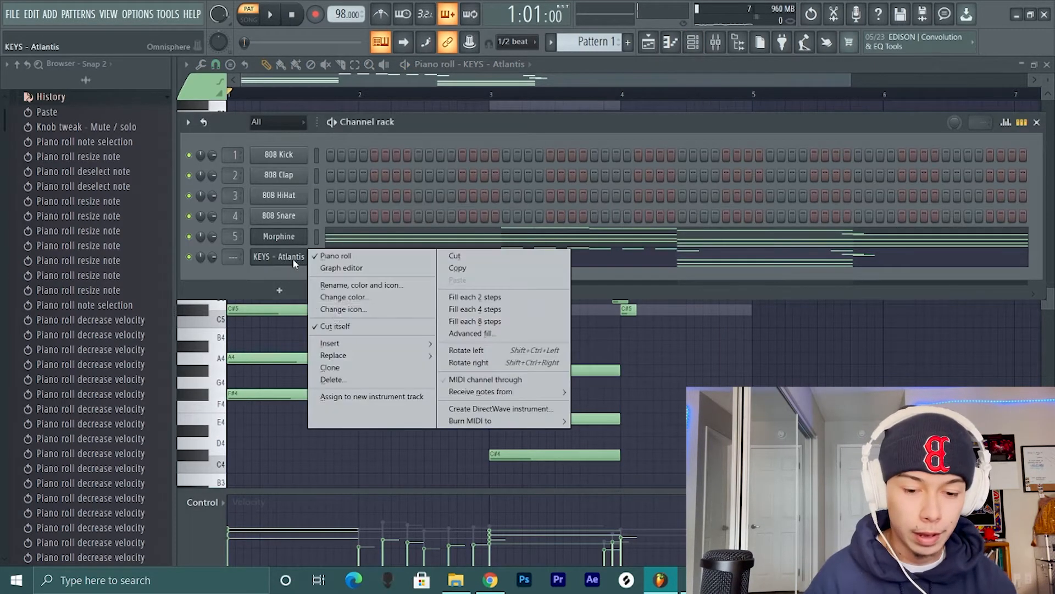
{"action": "left_click", "coordinate": [354, 368]}
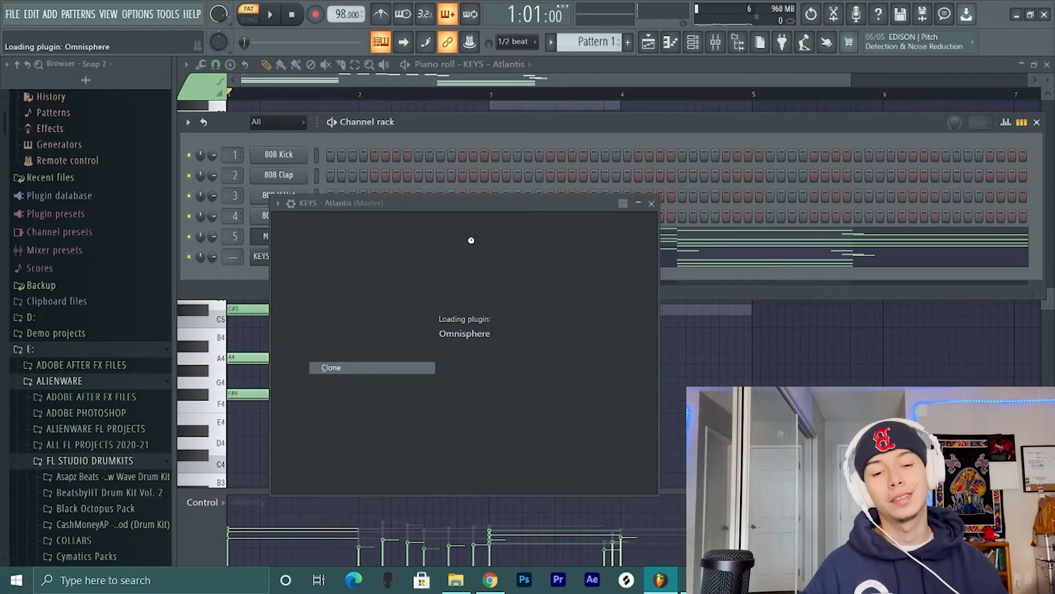
{"action": "left_click", "coordinate": [865, 205]}
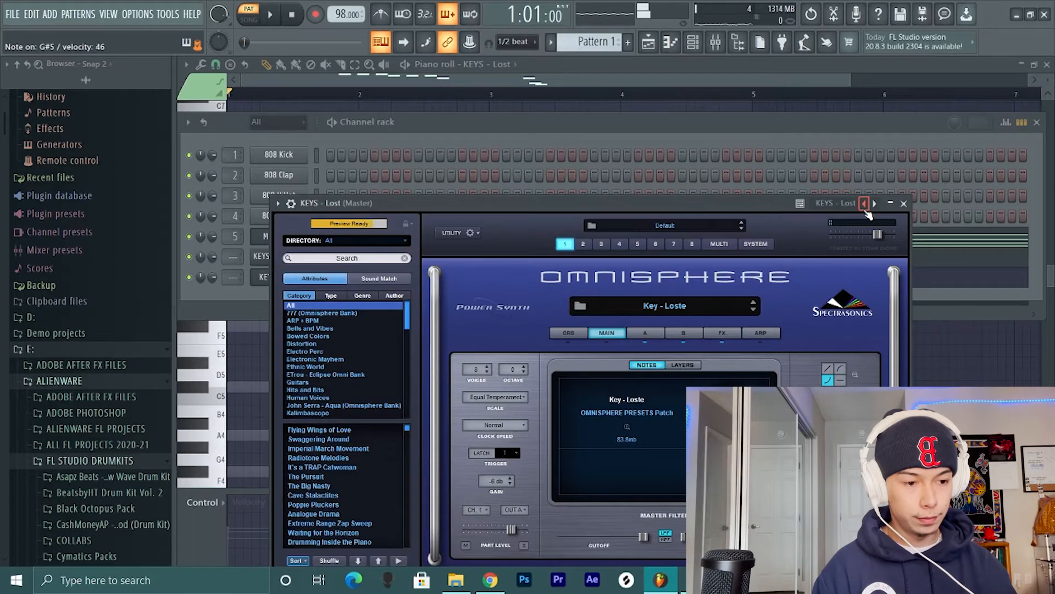
- Copy Morphine's notes into the KEYS - Lost channel
{"action": "left_click", "coordinate": [695, 126]}
{"action": "left_click", "coordinate": [316, 257]}
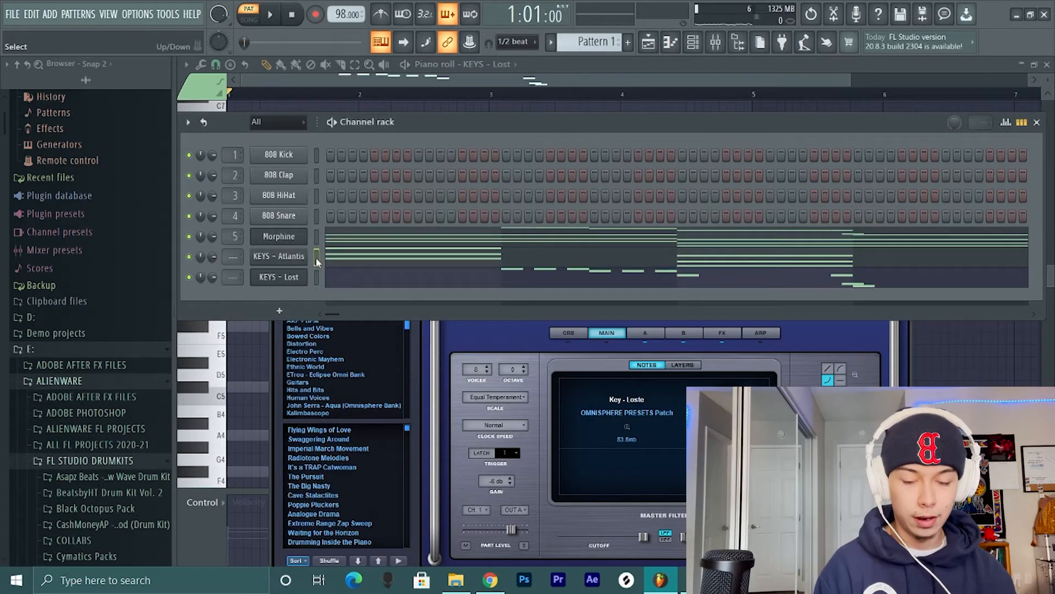
{"action": "key", "text": "ctrl+c"}
{"action": "key", "text": "Down"}
{"action": "key", "text": "Down"}
{"action": "key", "text": "ctrl+v"}
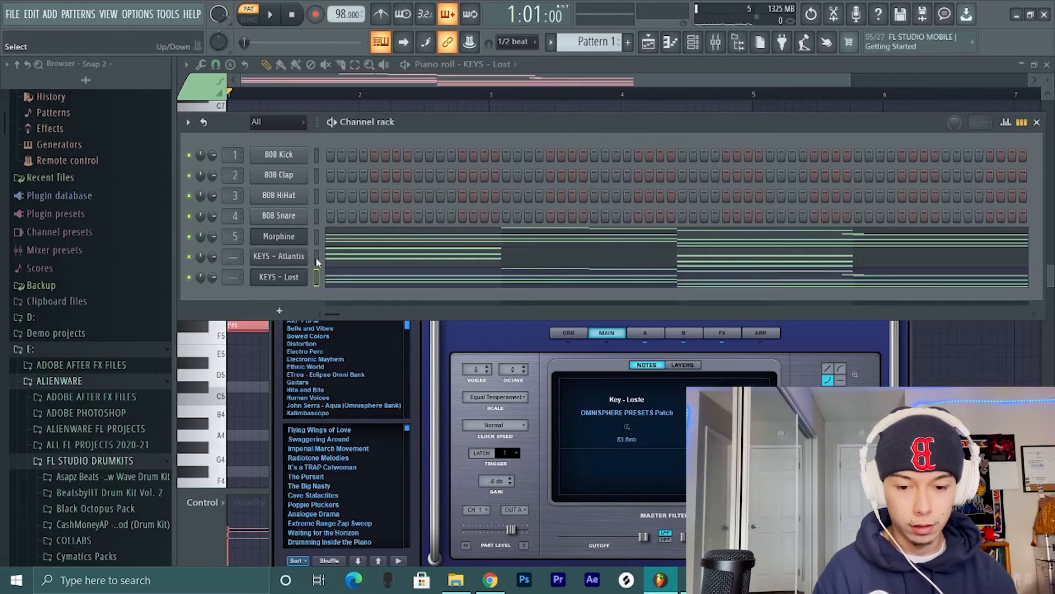
- Play KEYS - Lost with Morphine and KEYS - Atlantis muted, bring KEYS - Atlantis back in, and review the KEYS - Lost notes
{"action": "left_click", "coordinate": [190, 256]}
{"action": "left_click", "coordinate": [189, 237]}
{"action": "key", "text": "space"}
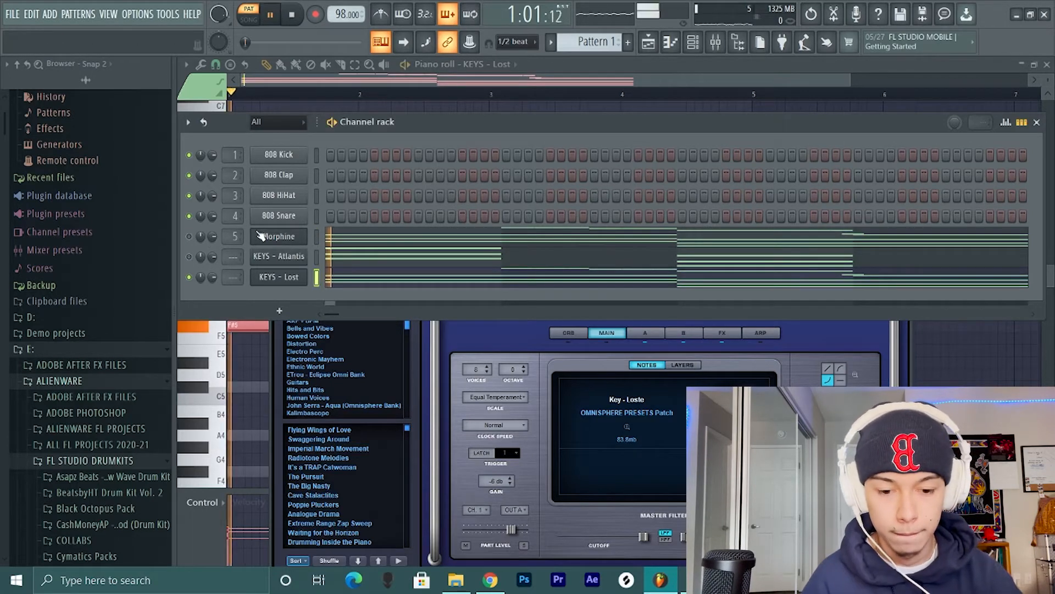
{"action": "left_click", "coordinate": [190, 257]}
{"action": "left_click", "coordinate": [345, 280]}
{"action": "left_click", "coordinate": [371, 284]}
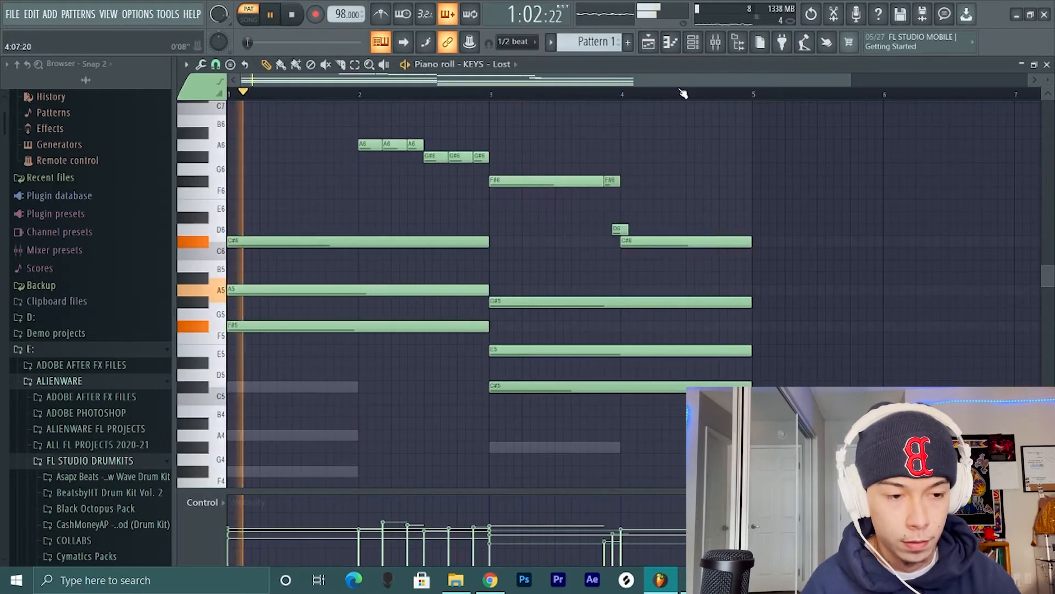
{"action": "left_click", "coordinate": [693, 44]}
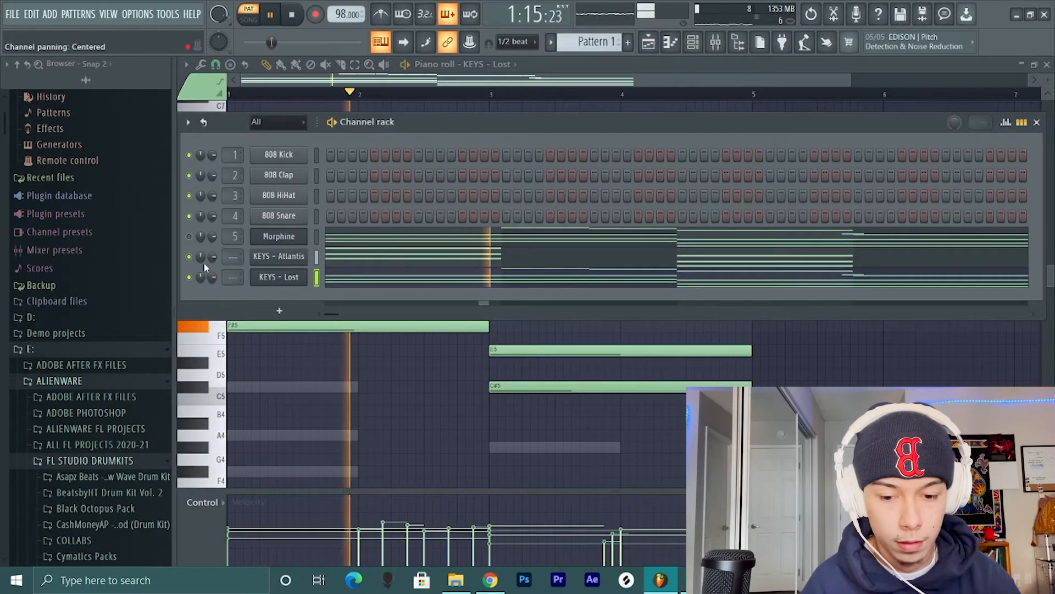
- Pan the KEYS - Lost channel 24% right and play back all three layered channels together
{"action": "left_click_drag", "start_coordinate": [201, 277], "coordinate": [200, 269]}
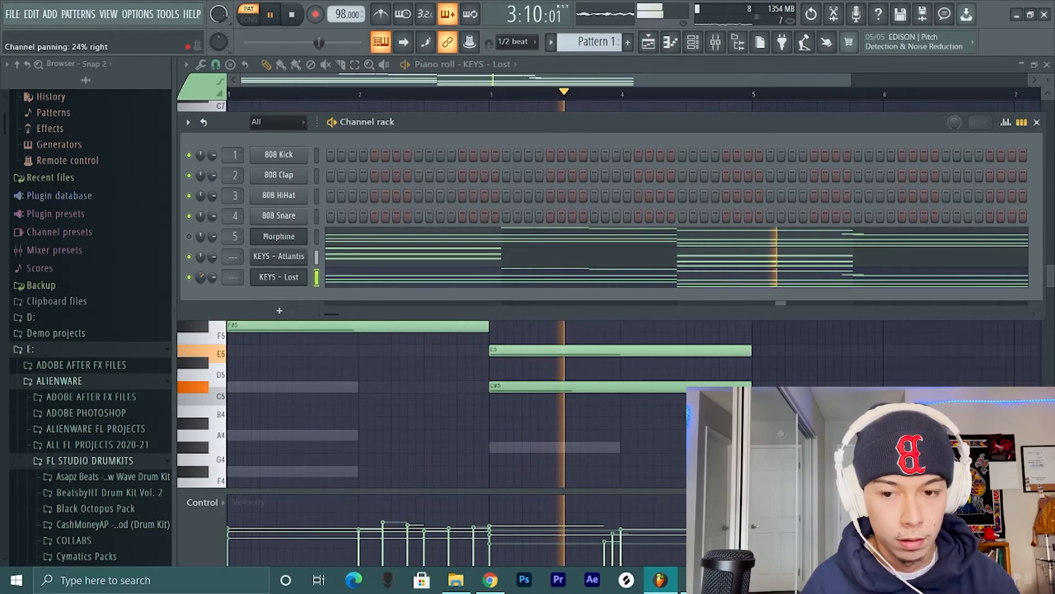
{"action": "key", "text": "F6"}
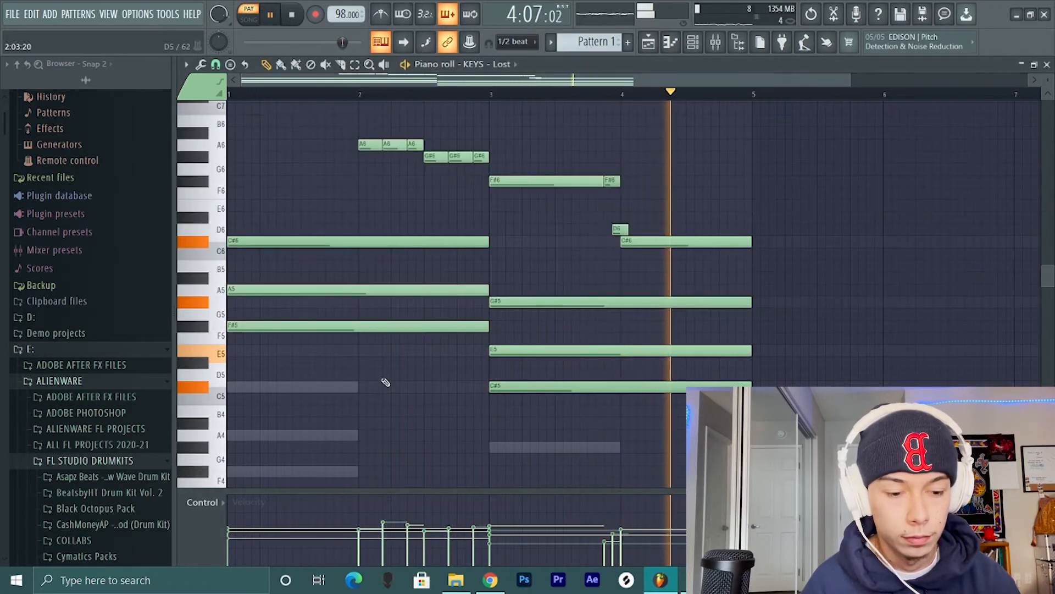
{"action": "key", "text": "space"}
{"action": "key", "text": "F6"}
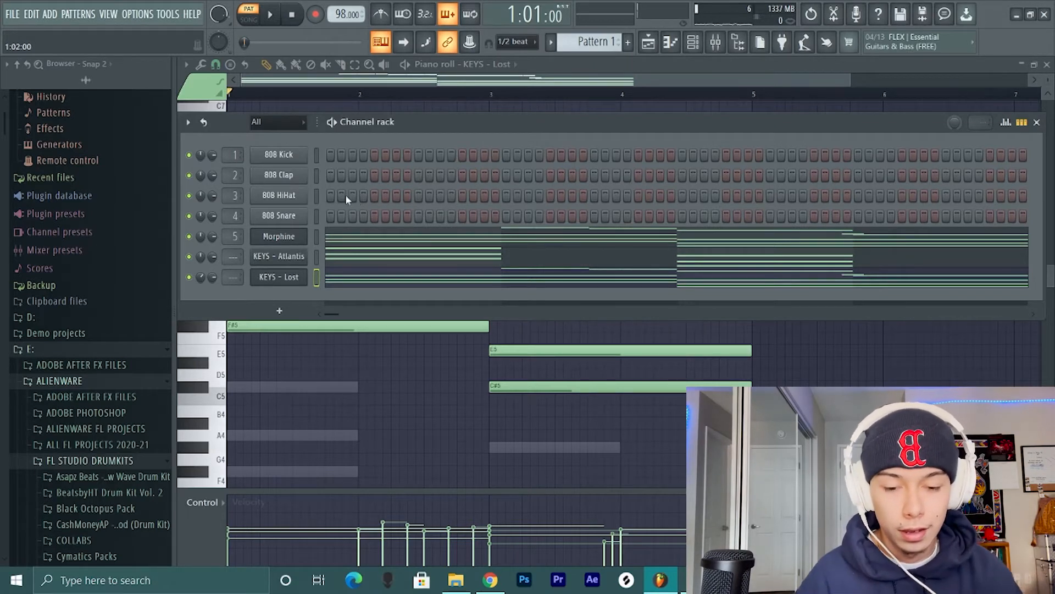
{"action": "left_click_drag", "start_coordinate": [434, 132], "coordinate": [437, 145]}
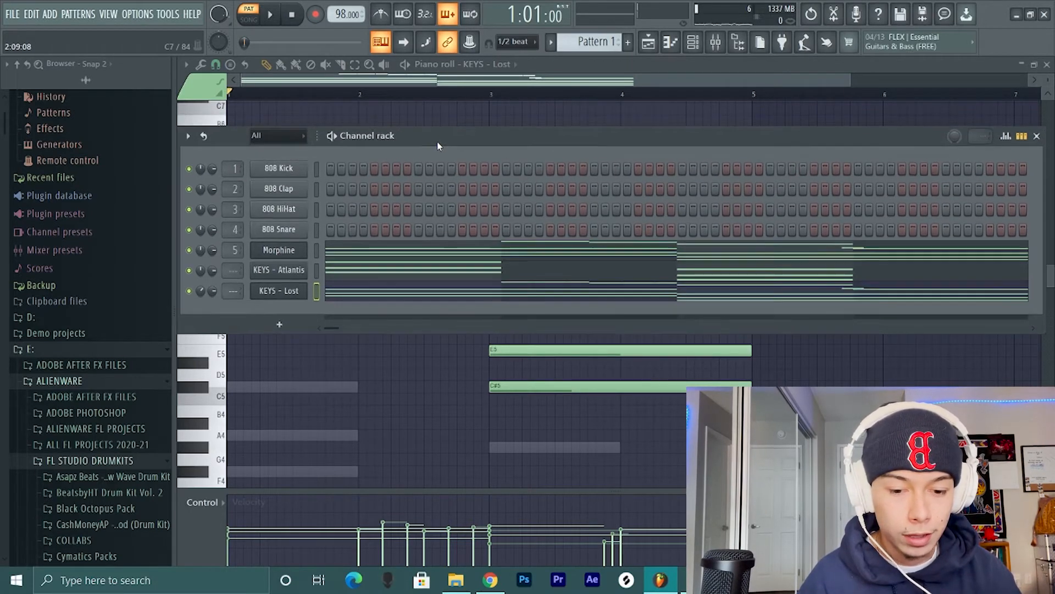
{"action": "key", "text": "space"}
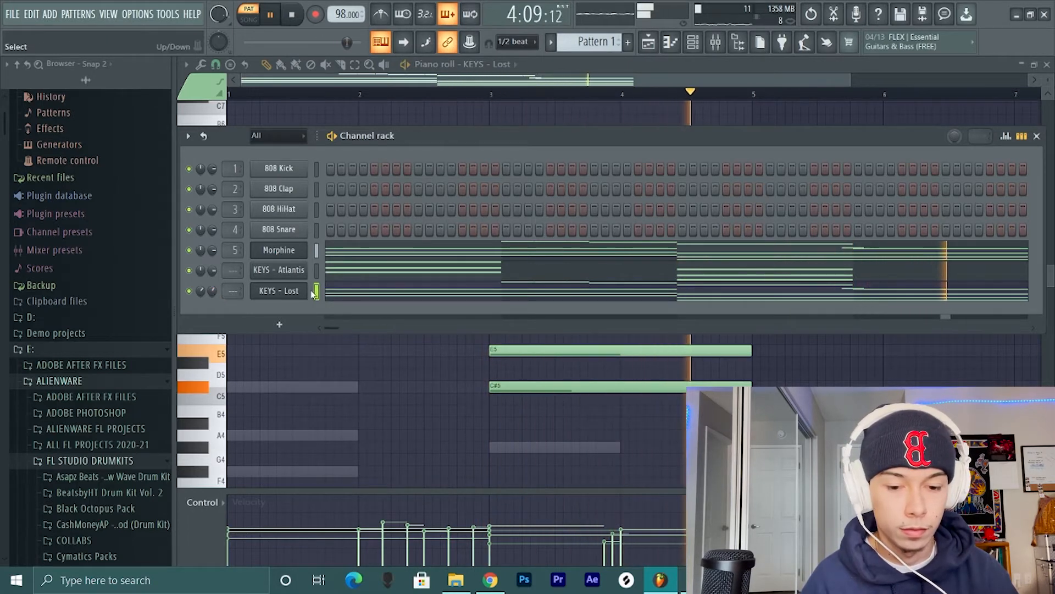
{"action": "key", "text": "space"}
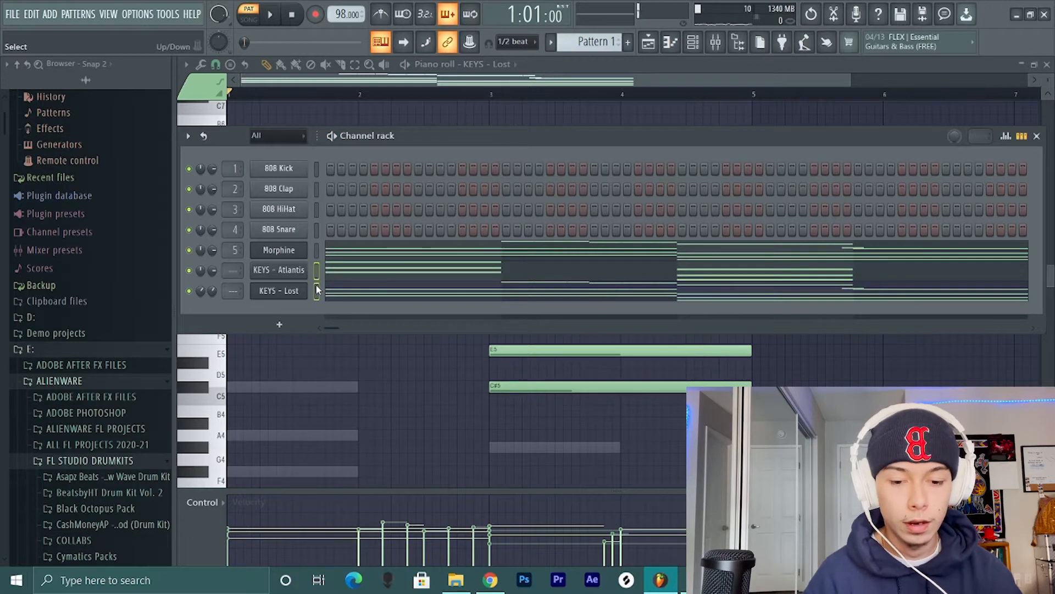
- Route the KEYS - Atlantis and KEYS - Lost channels to mixer tracks 6 and 7
{"action": "key", "text": "ctrl+l"}
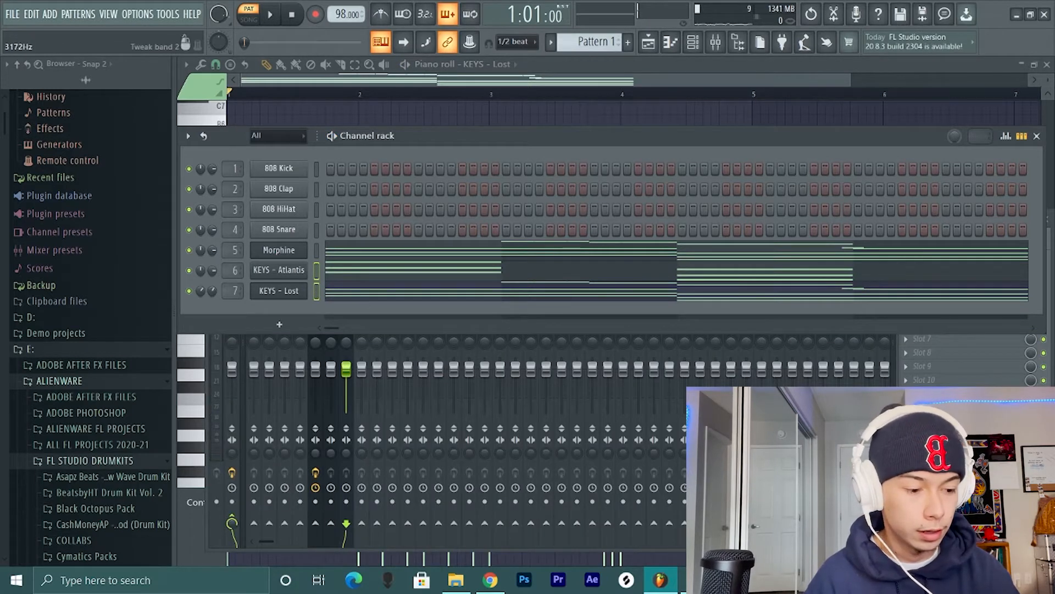
{"action": "key", "text": "F9"}
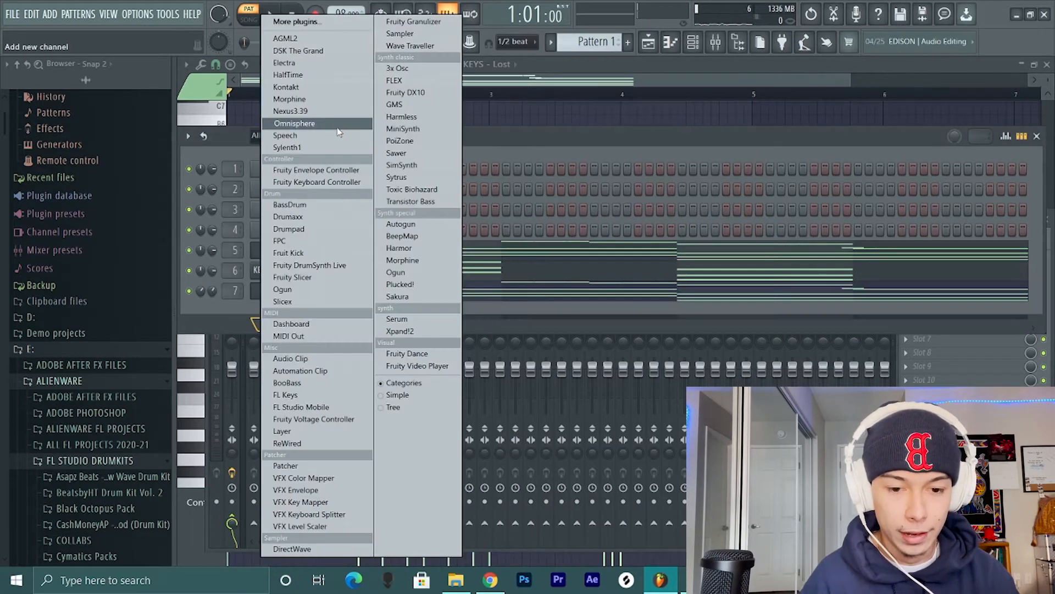
- Add a new Omnisphere channel and load the LEAD - Skinny Glider Filter preset in it
{"action": "left_click", "coordinate": [337, 128]}
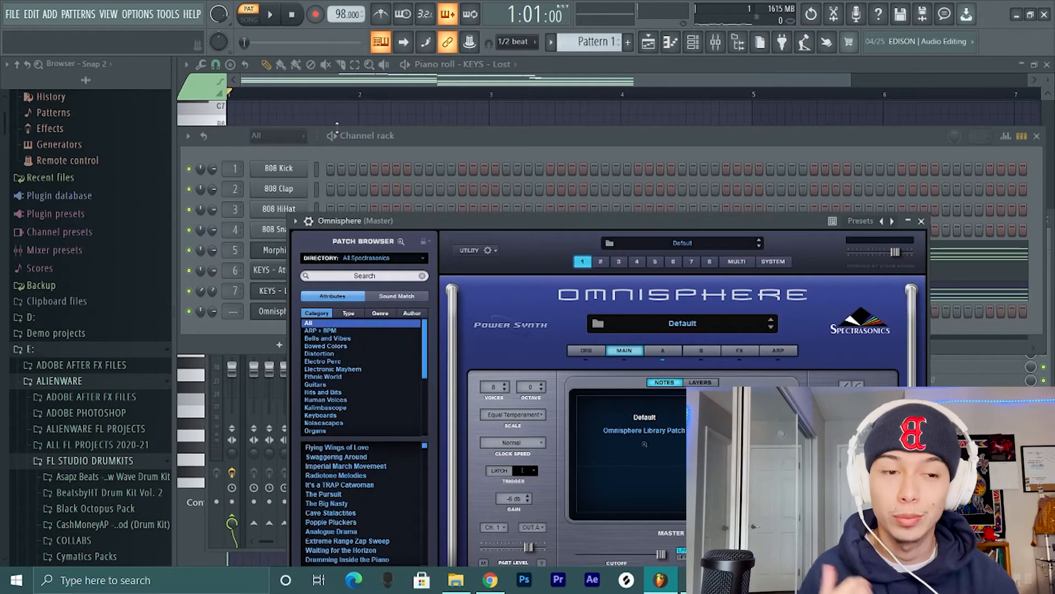
{"action": "left_click", "coordinate": [892, 220]}
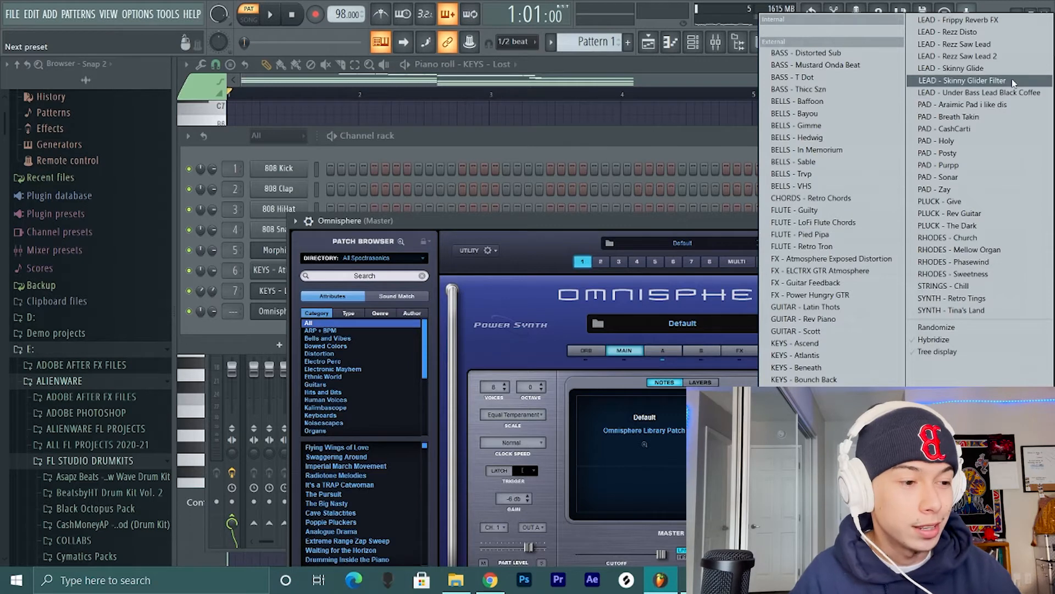
{"action": "left_click", "coordinate": [962, 80]}
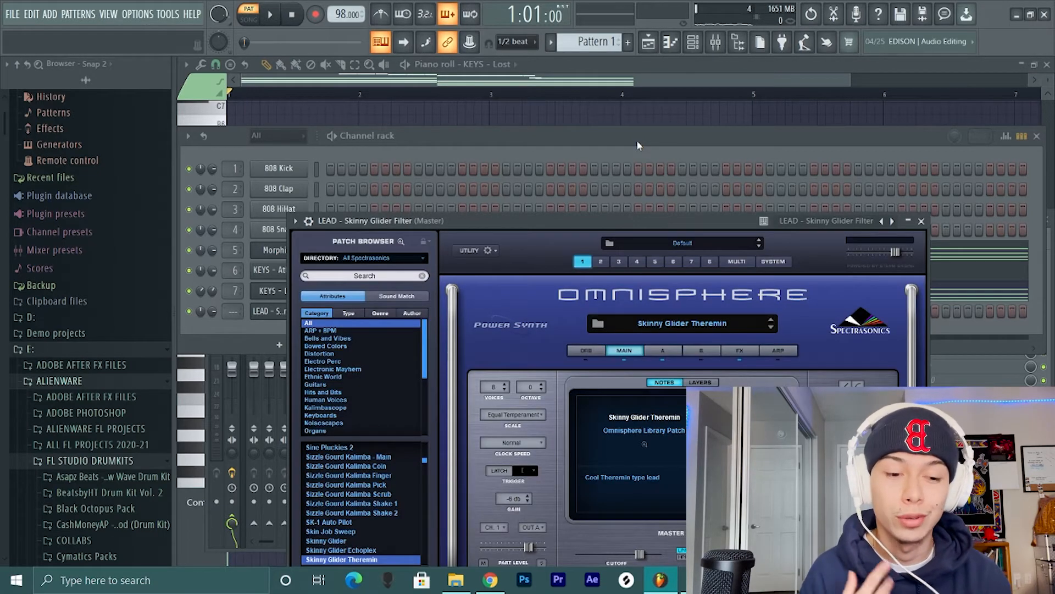
{"action": "left_click_drag", "start_coordinate": [638, 222], "coordinate": [649, 179]}
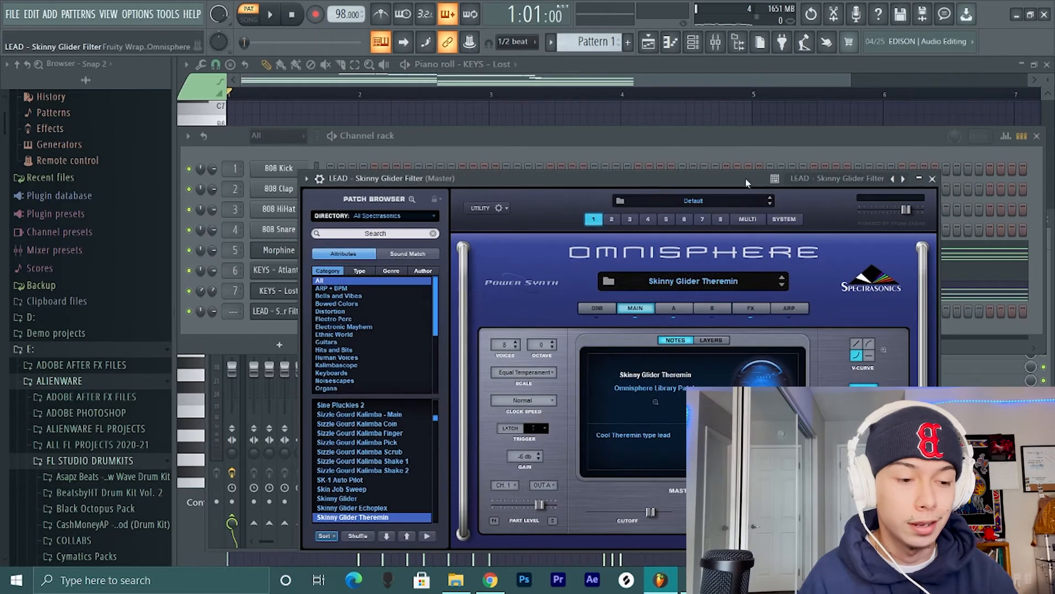
{"action": "left_click", "coordinate": [536, 143]}
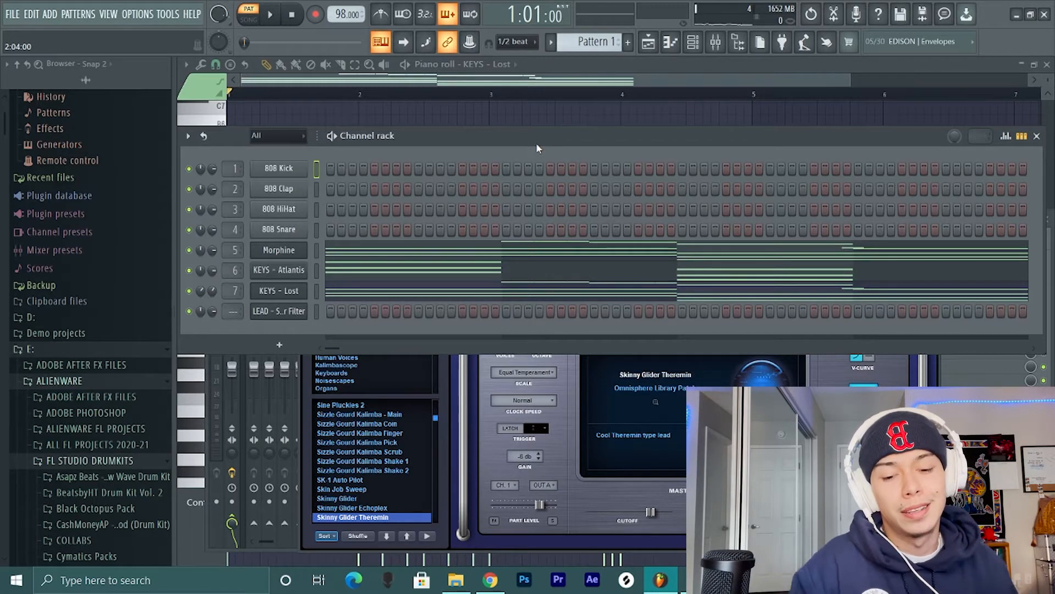
- Record an eight-bar melody on LEAD - Skinny Glider Filter with the metronome on: F#5, A5, G#5, C#5, F#5, A5, G#5, C#6
{"action": "left_click", "coordinate": [316, 313]}
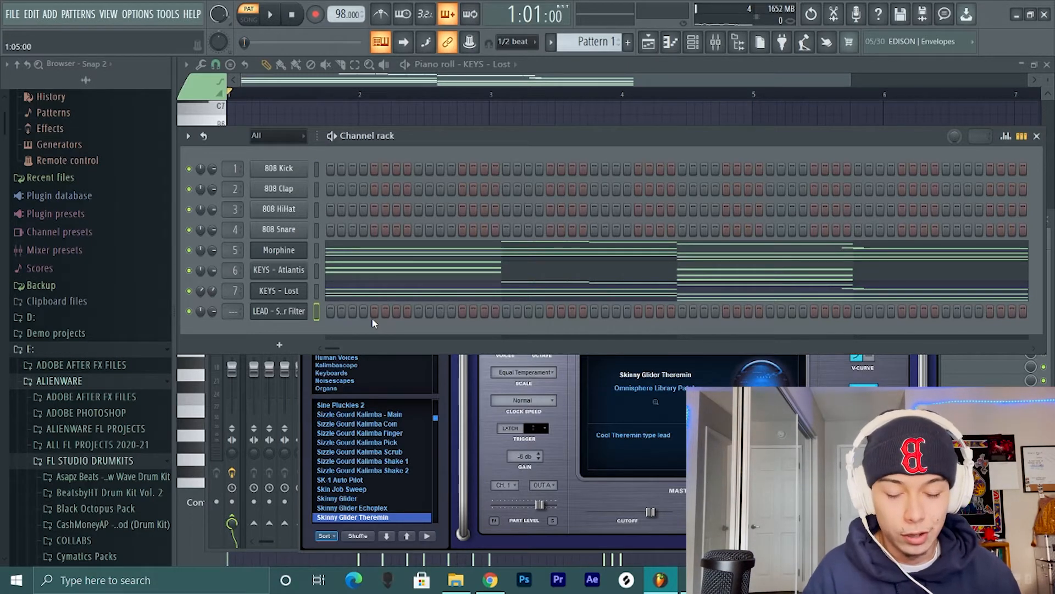
{"action": "left_click", "coordinate": [381, 42]}
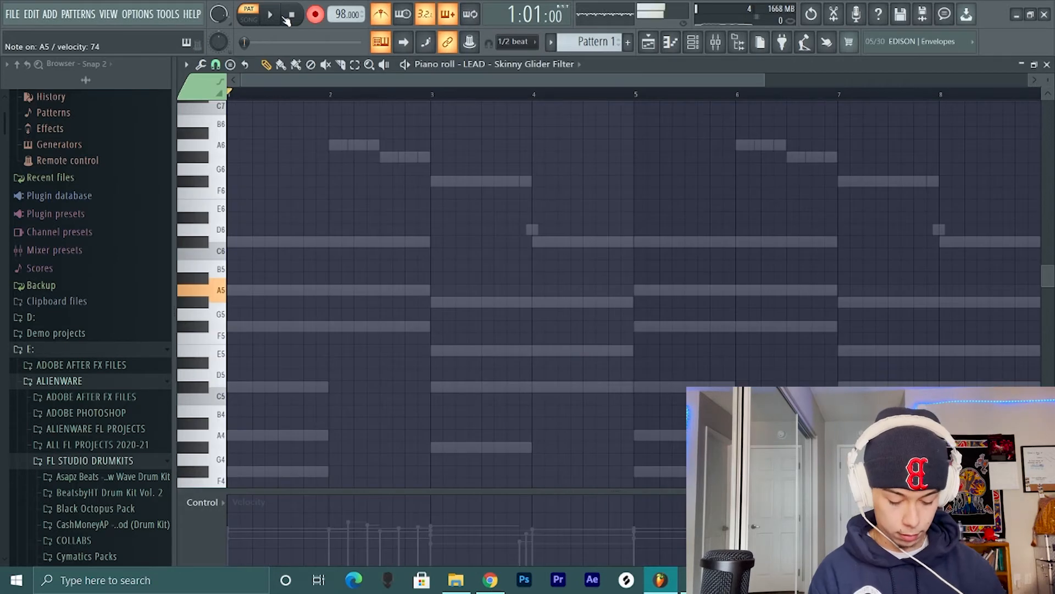
{"action": "left_click", "coordinate": [270, 14]}
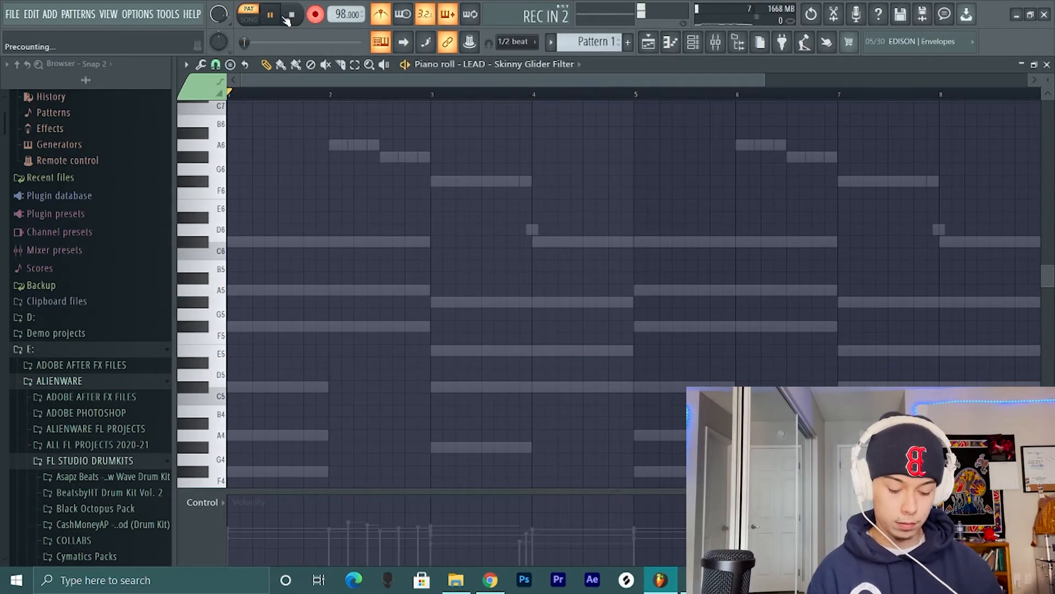
{"action": "key", "text": "g"}
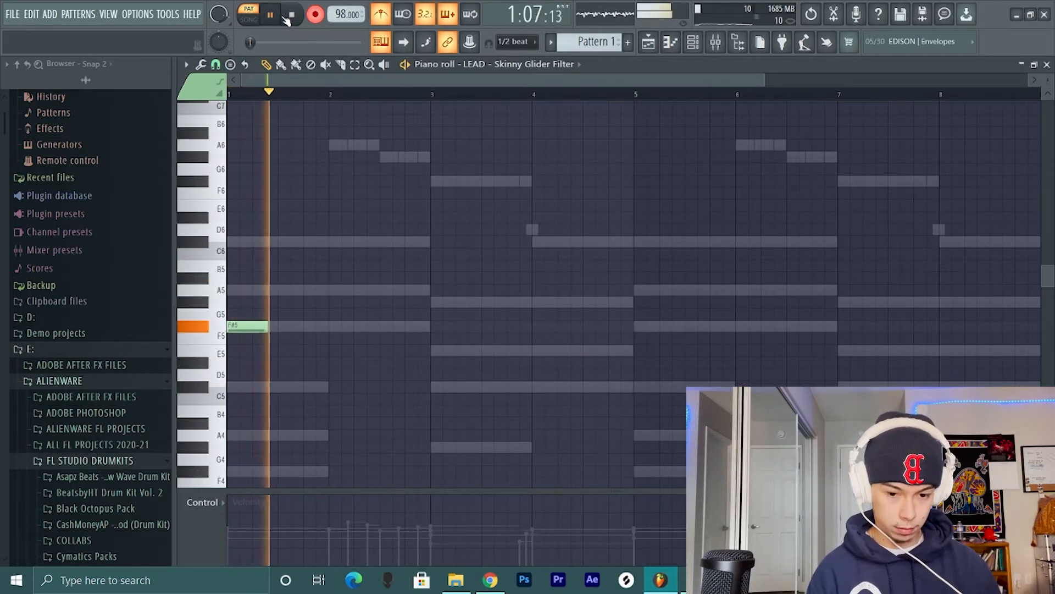
{"action": "key", "text": "n"}
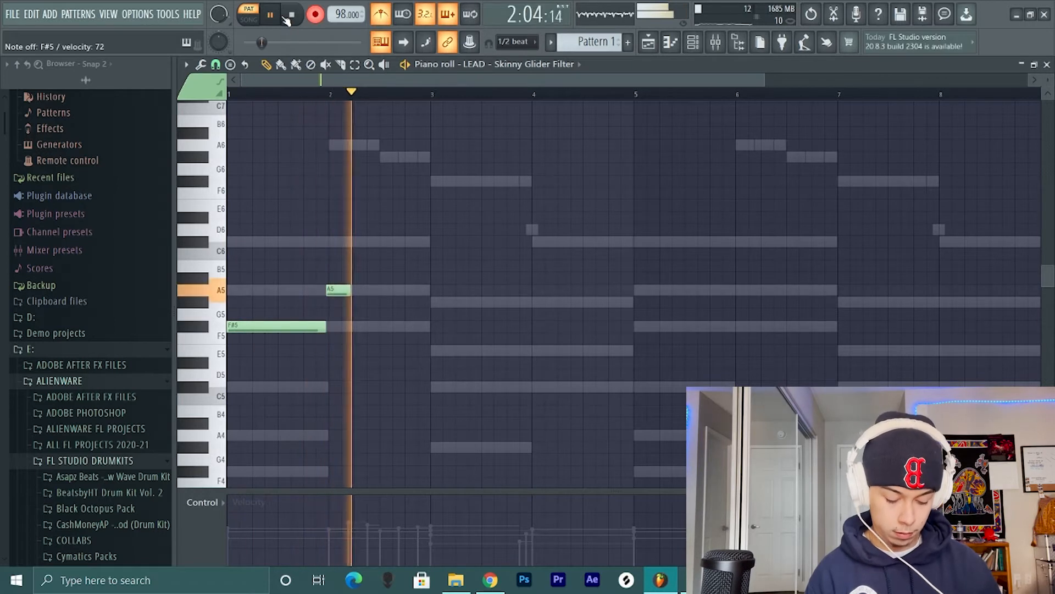
{"action": "key", "text": "h"}
{"action": "key", "text": "s"}
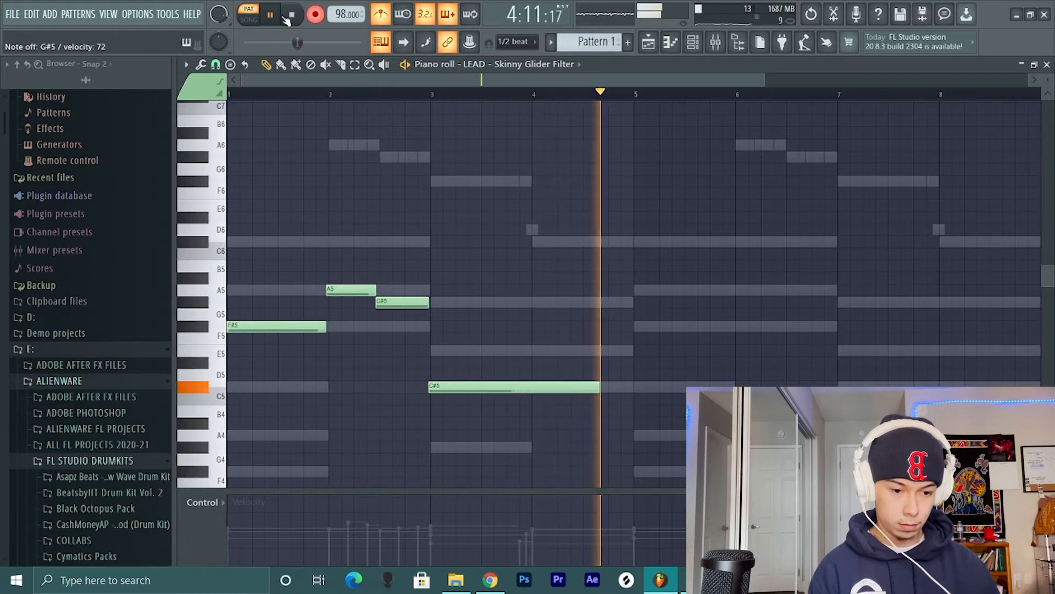
{"action": "key", "text": "g"}
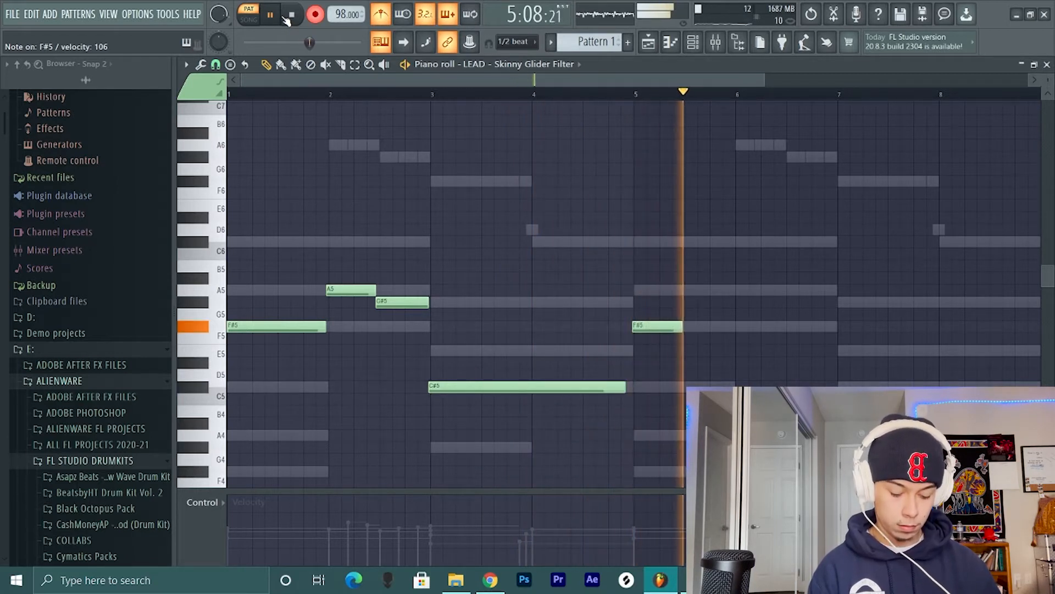
{"action": "key", "text": "n"}
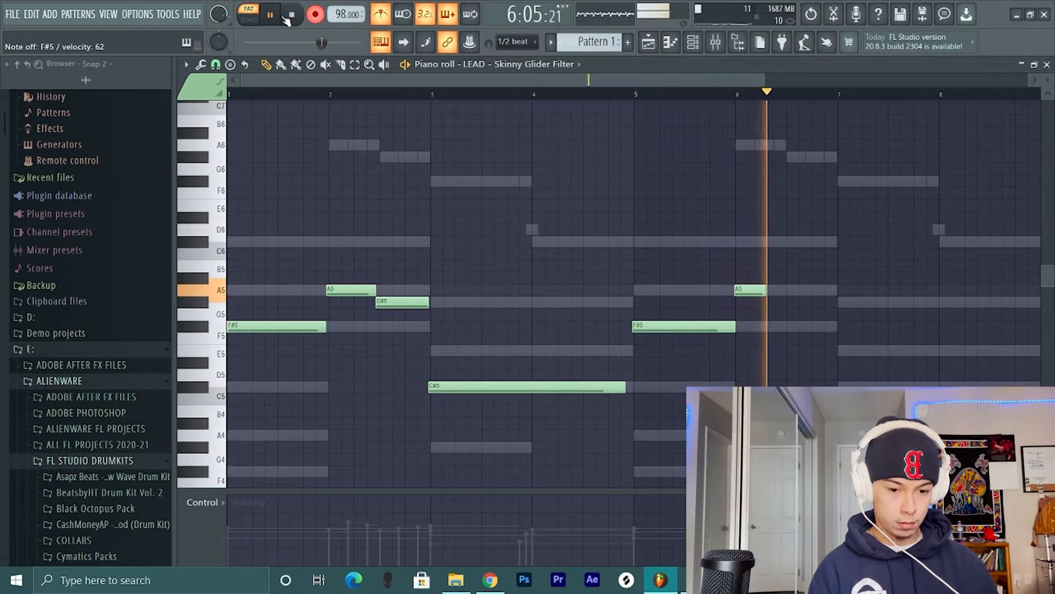
{"action": "key", "text": "h"}
{"action": "key", "text": "l"}
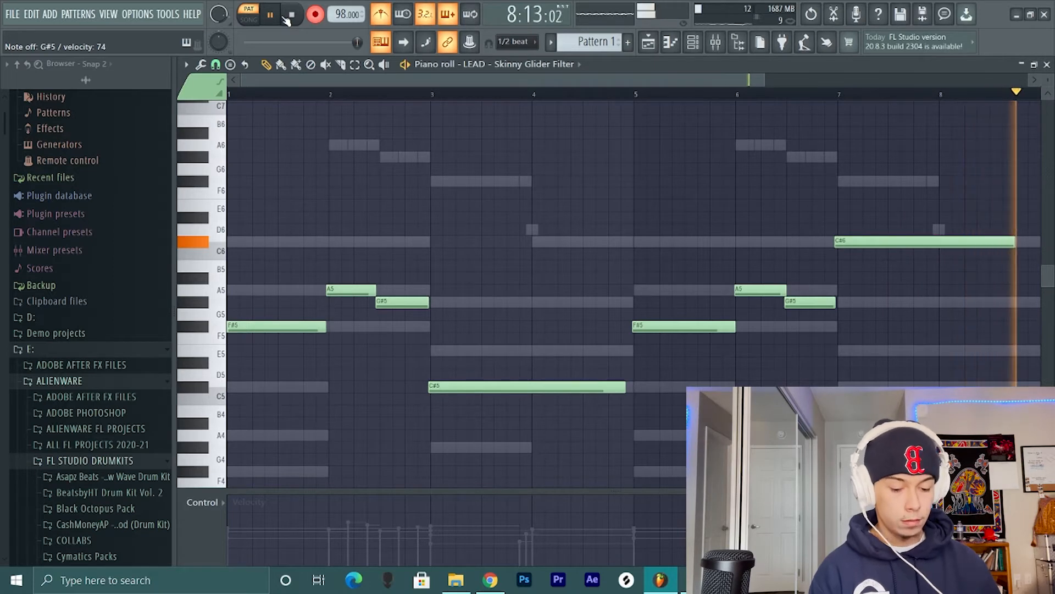
{"action": "left_click", "coordinate": [290, 15]}
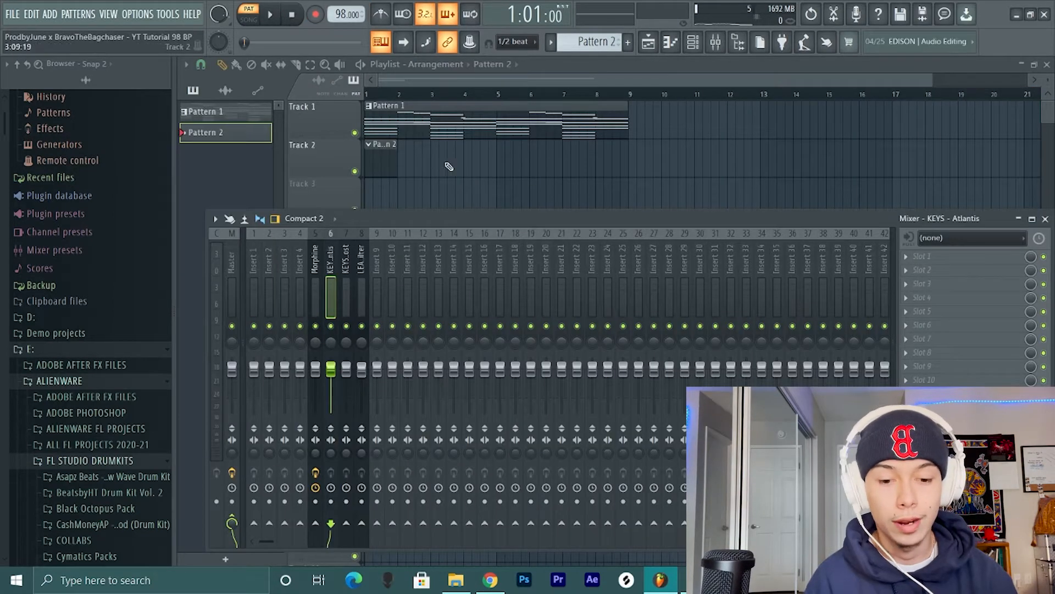
- Add Fruity parametric EQ 2 and RC-20 Retro Color to the Morphine mixer track's first two effect slots
{"action": "left_click", "coordinate": [671, 42]}
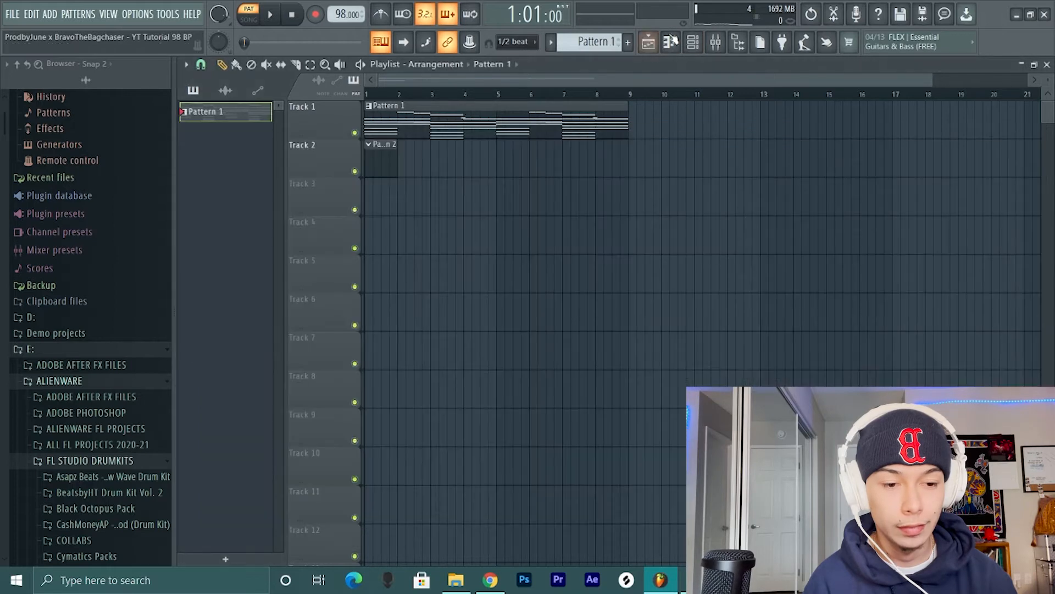
{"action": "left_click", "coordinate": [716, 41]}
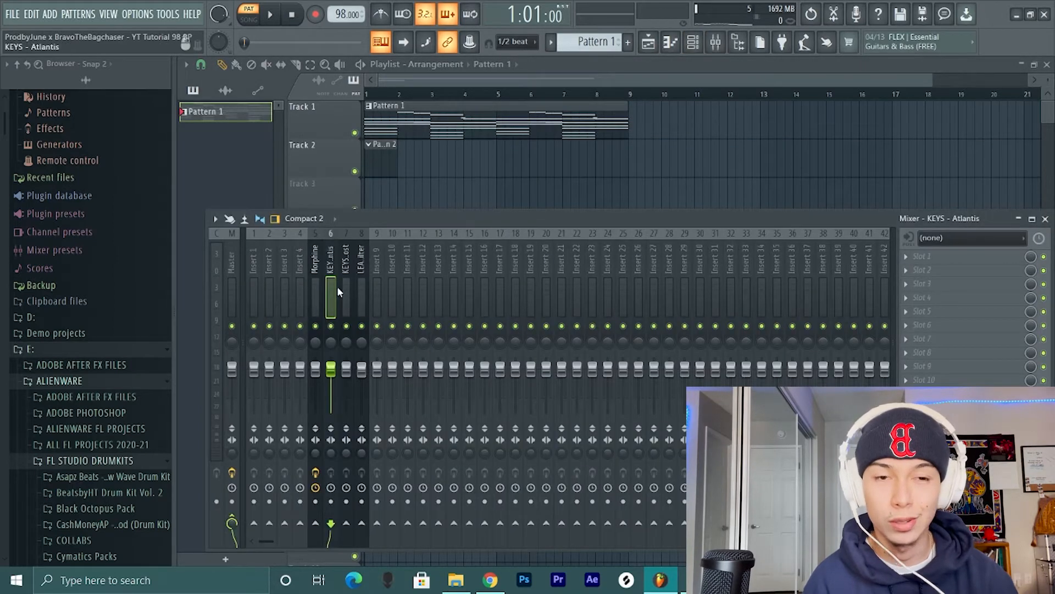
{"action": "left_click", "coordinate": [317, 268]}
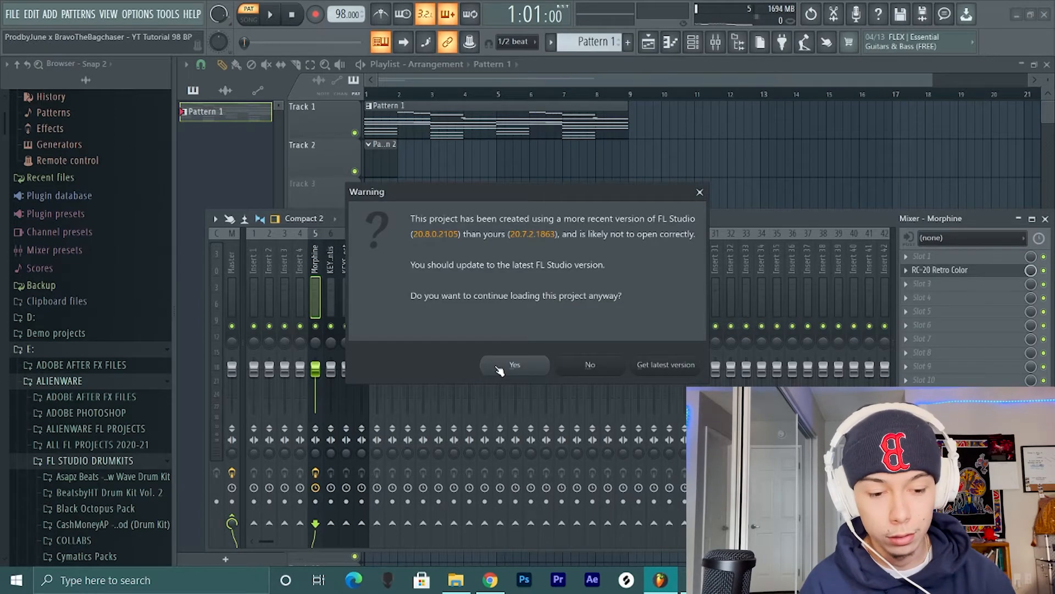
{"action": "left_click", "coordinate": [499, 365]}
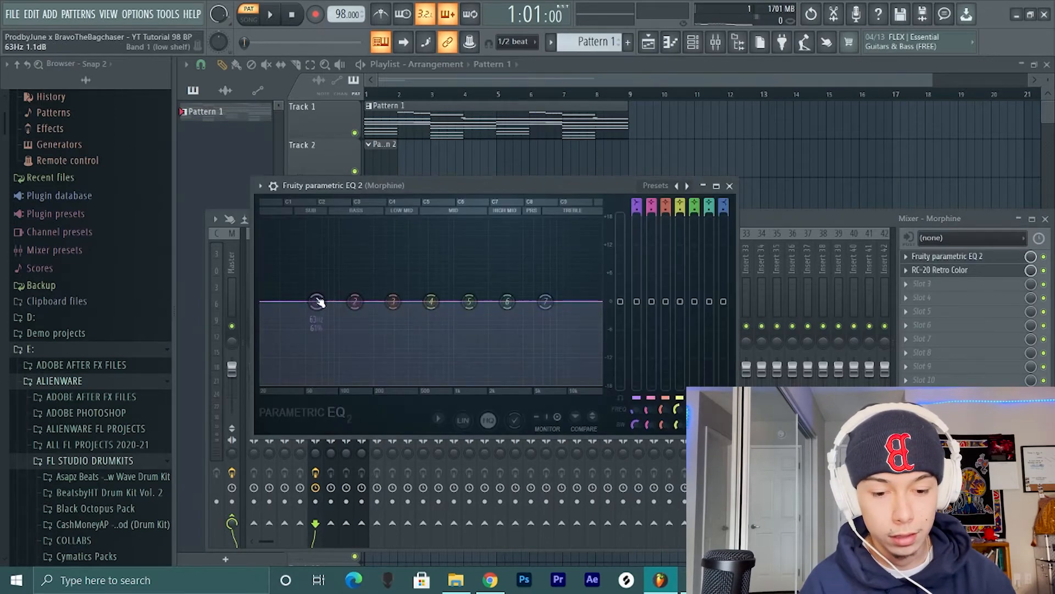
- Cut Morphine's low end with EQ band 1 as a steep high-pass at about 89 Hz
{"action": "left_click_drag", "start_coordinate": [318, 302], "coordinate": [342, 387]}
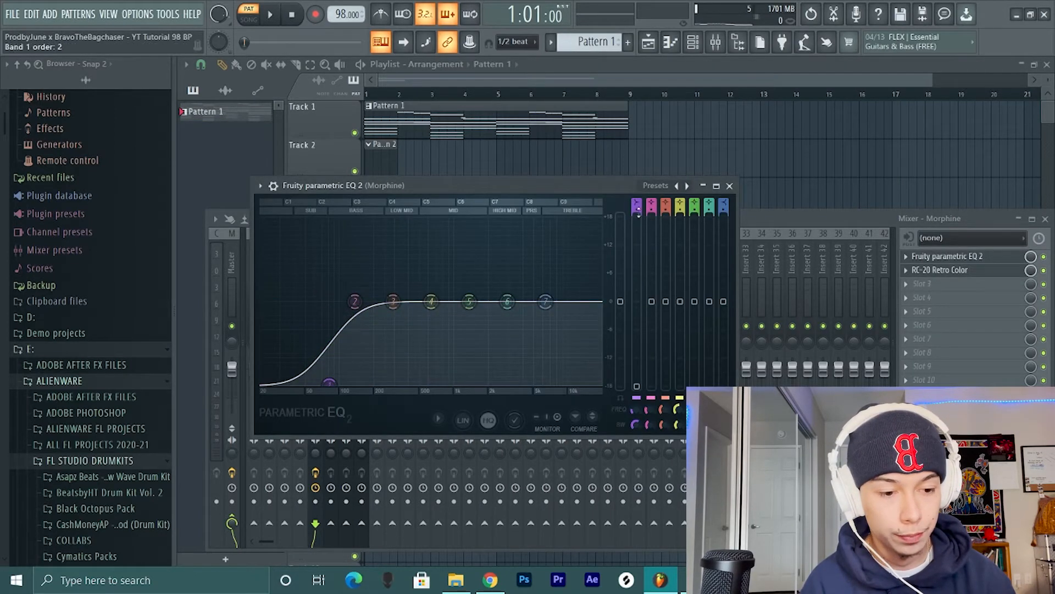
{"action": "left_click_drag", "start_coordinate": [638, 211], "coordinate": [638, 190]}
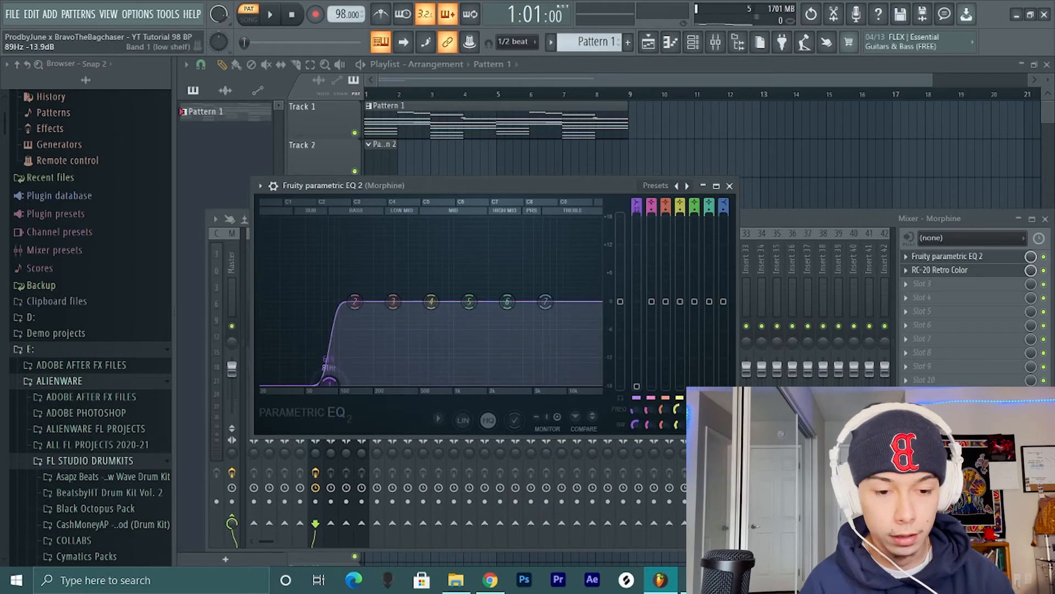
- Solo the Morphine track in the mixer
{"action": "left_click", "coordinate": [693, 42]}
{"action": "left_click", "coordinate": [693, 42]}
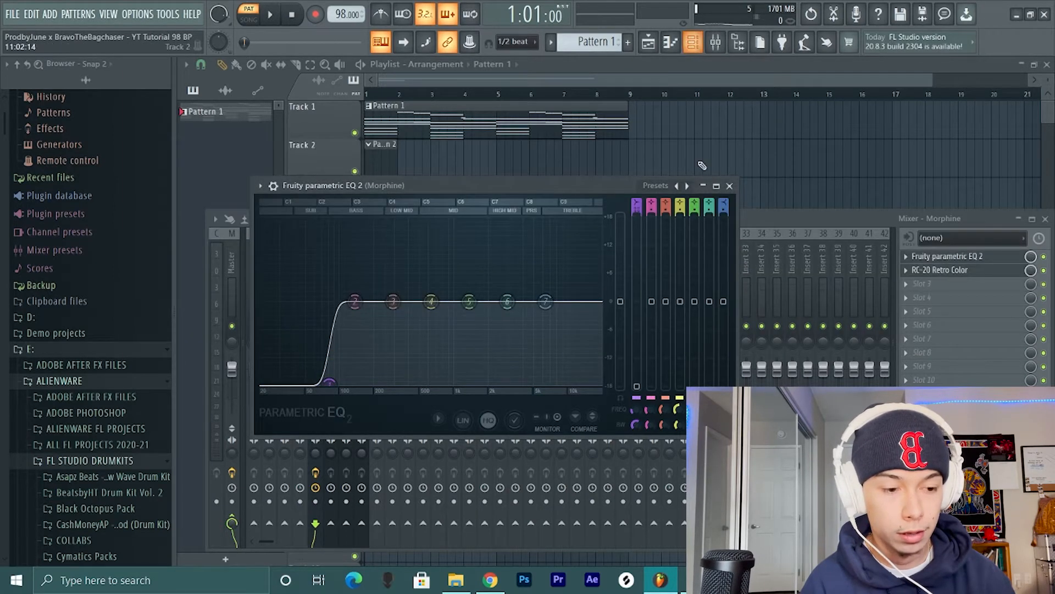
{"action": "key", "text": "F9"}
{"action": "right_click", "coordinate": [319, 327]}
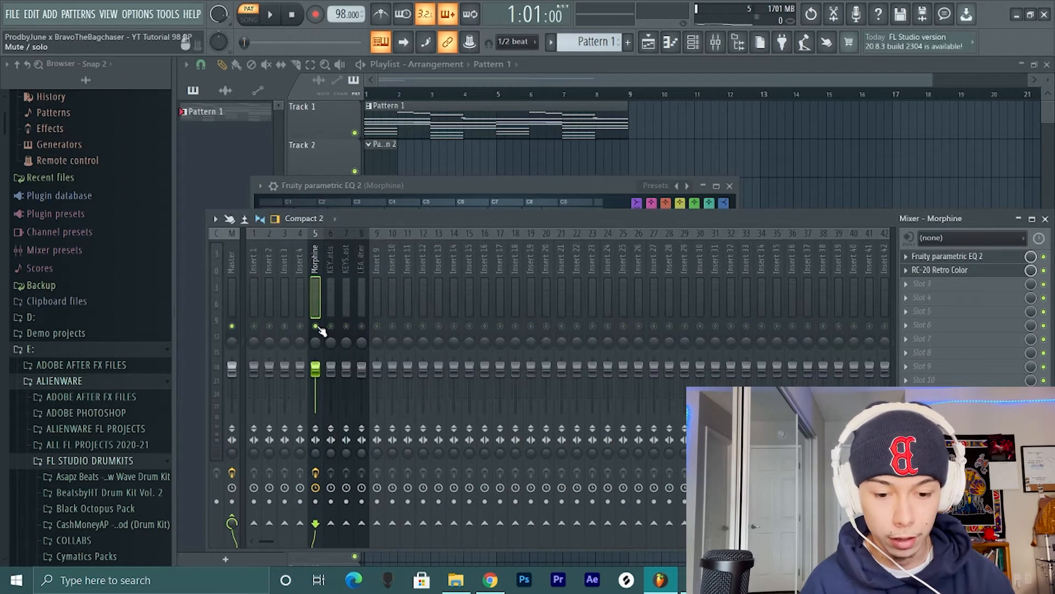
- Raise the Morphine EQ's band 1 high-pass cutoff to just below the 200 Hz mark during playback
{"action": "left_click", "coordinate": [938, 261]}
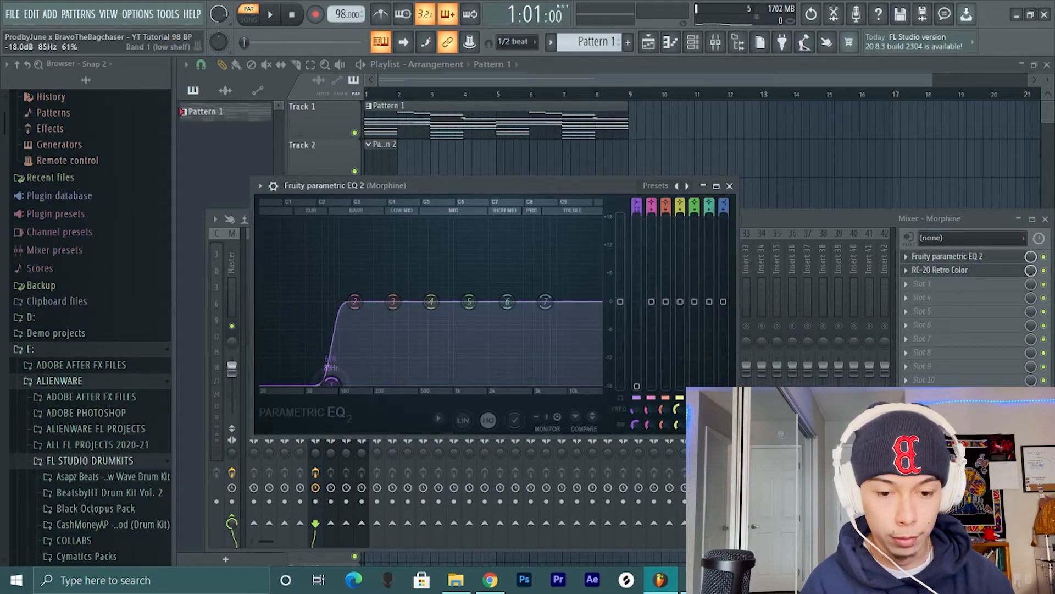
{"action": "key", "text": "space"}
{"action": "left_click_drag", "start_coordinate": [336, 390], "coordinate": [370, 388]}
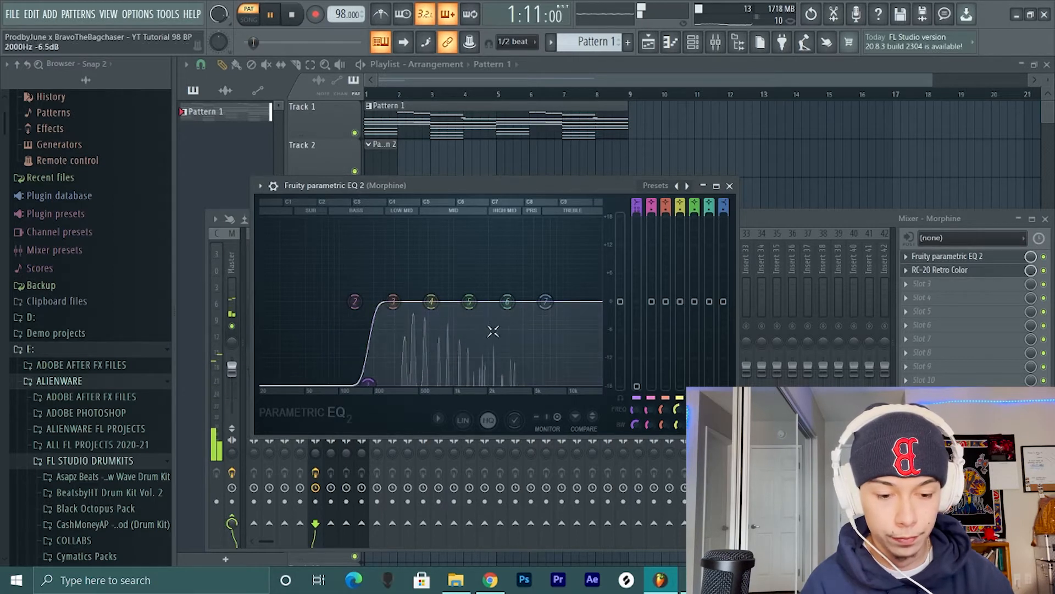
- Try a slight treble boost with band 7, then reset band 4 and gently boost band 5 just above 1 kHz
{"action": "mouse_move", "coordinate": [545, 301]}
{"action": "left_mouse_down"}
{"action": "mouse_move", "coordinate": [547, 276]}
{"action": "mouse_move", "coordinate": [556, 278]}
{"action": "mouse_move", "coordinate": [541, 288]}
{"action": "left_mouse_up"}
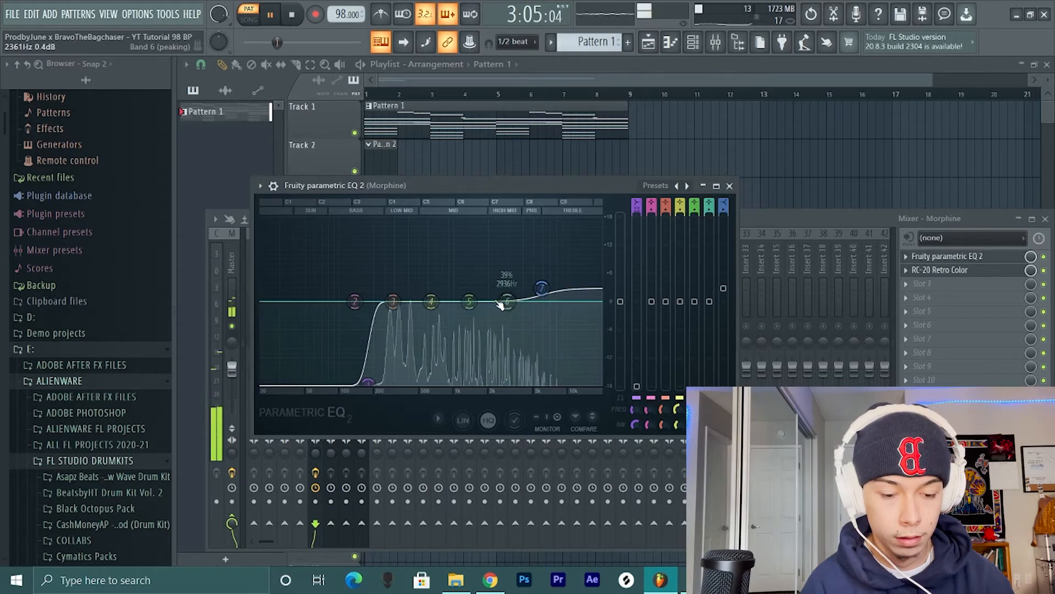
{"action": "left_click_drag", "start_coordinate": [421, 287], "coordinate": [424, 281]}
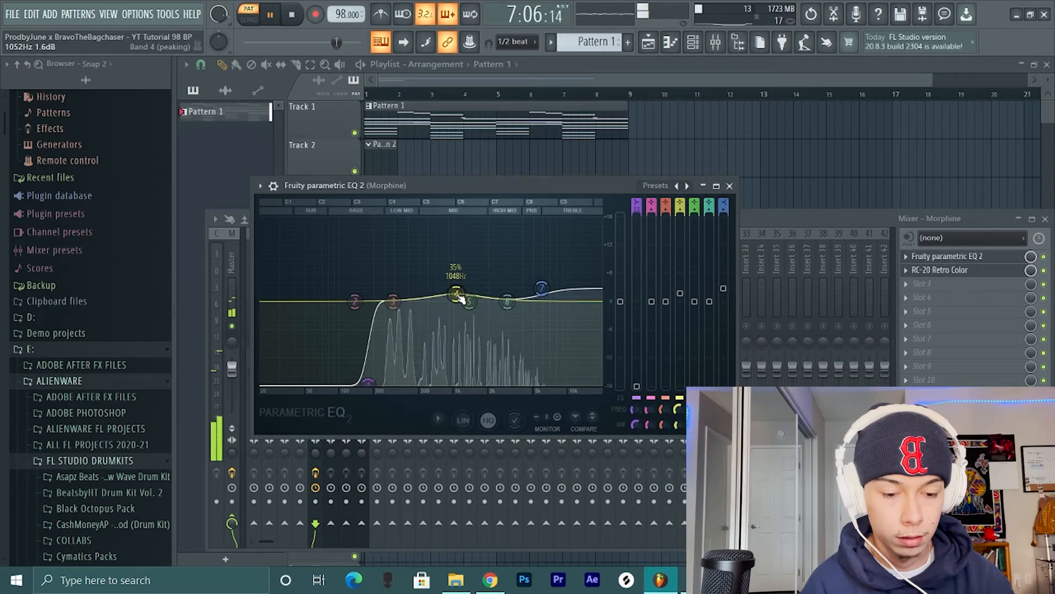
{"action": "right_click", "coordinate": [461, 298]}
{"action": "left_click", "coordinate": [472, 308]}
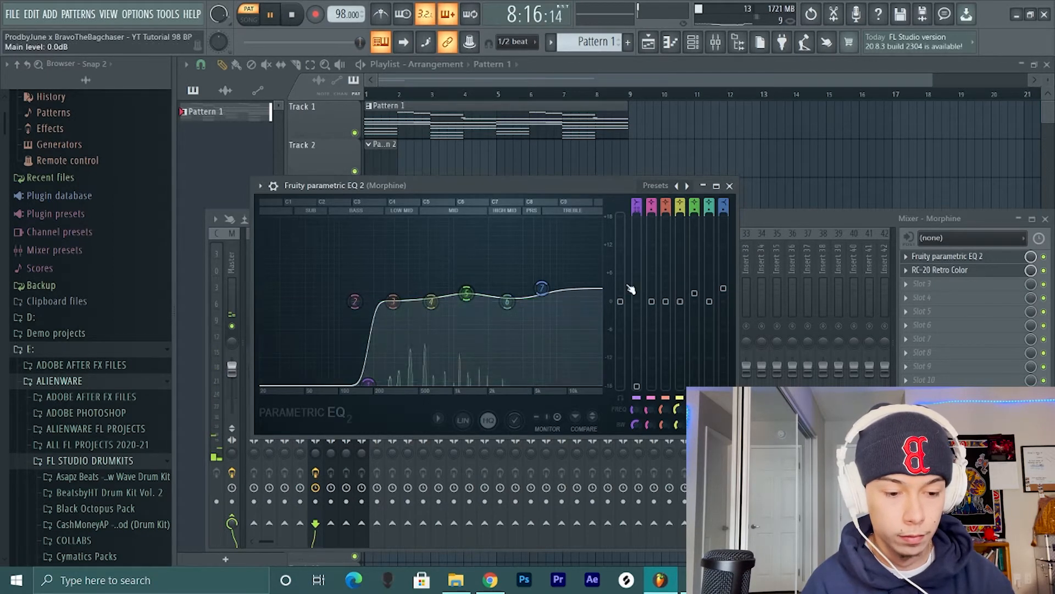
- Reset band 7, use it as a high shelf cutting Morphine's treble by about 5 dB, and close the EQ and mixer
{"action": "right_click", "coordinate": [541, 287]}
{"action": "left_click", "coordinate": [555, 305]}
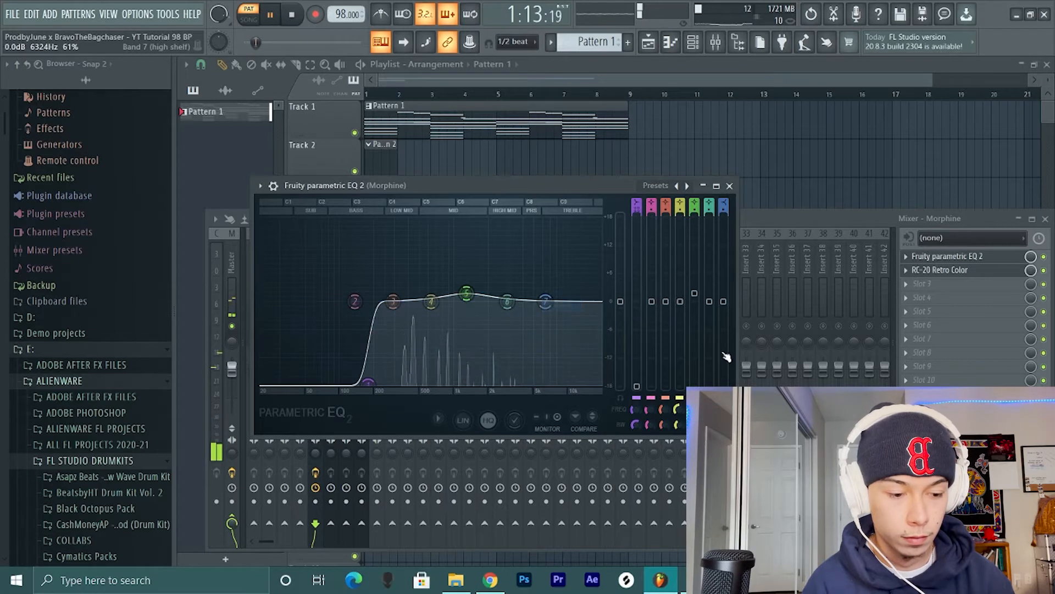
{"action": "left_click_drag", "start_coordinate": [724, 302], "coordinate": [724, 325]}
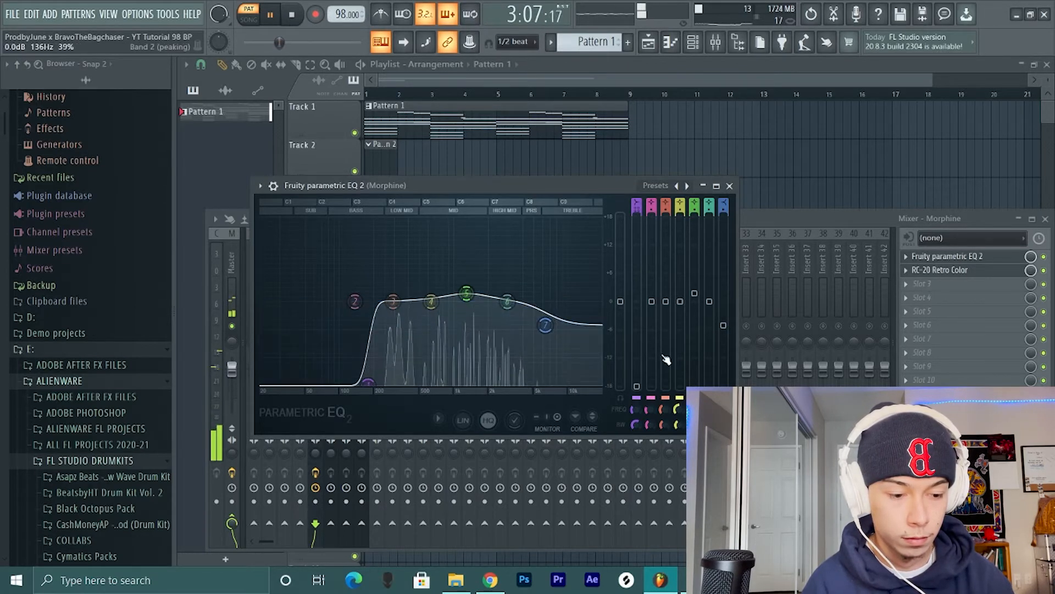
{"action": "left_click_drag", "start_coordinate": [545, 325], "coordinate": [557, 326]}
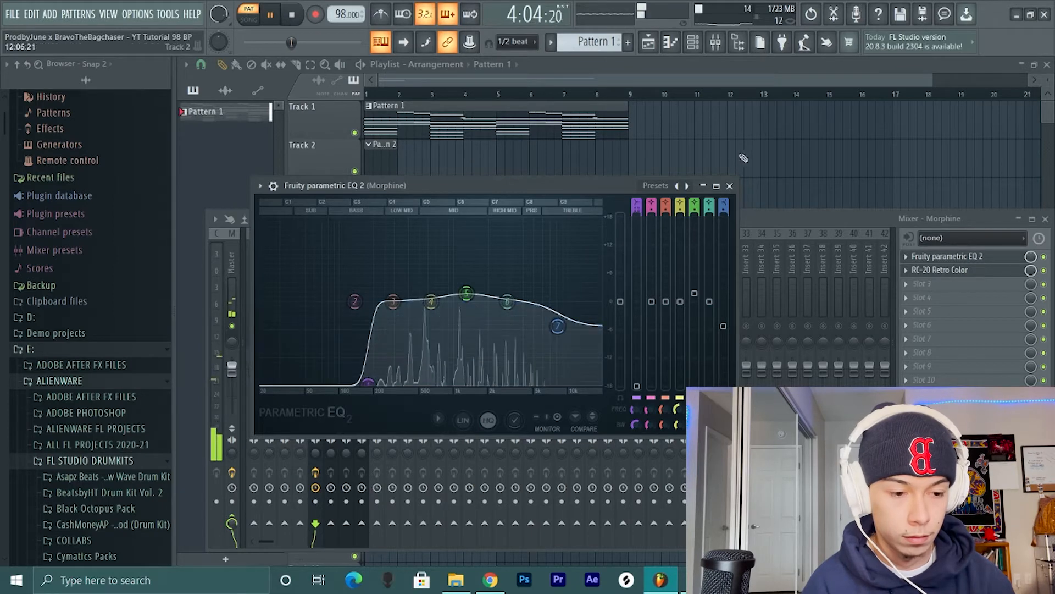
{"action": "left_click", "coordinate": [731, 187]}
{"action": "key", "text": "space"}
{"action": "key", "text": "F9"}
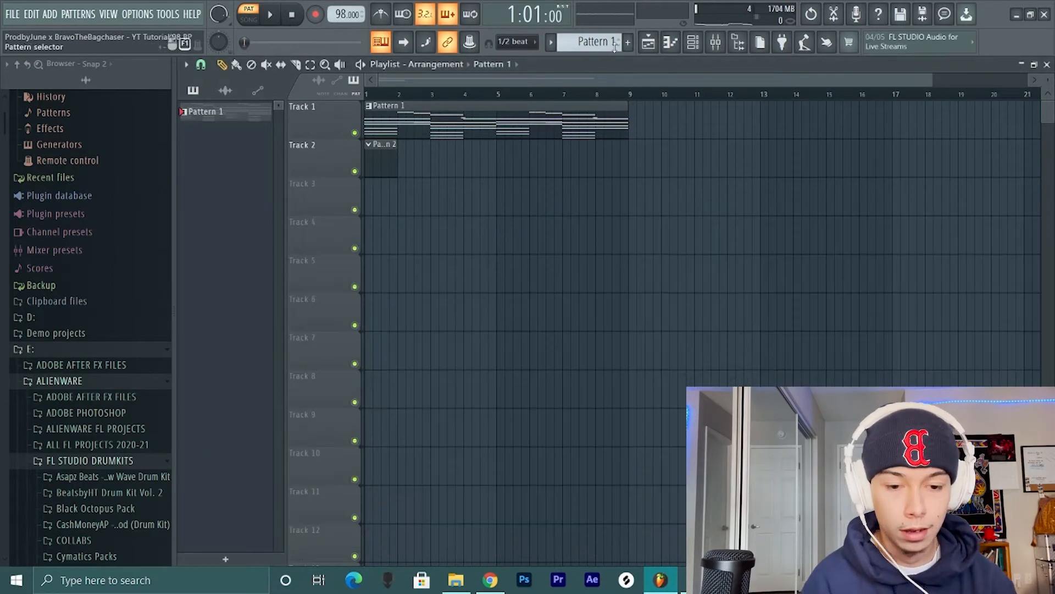
- Solo the KEYS - Atlantis mixer track and add Fruity parametric EQ 2 to its first effect slot
{"action": "left_click", "coordinate": [694, 42]}
{"action": "left_click", "coordinate": [714, 48]}
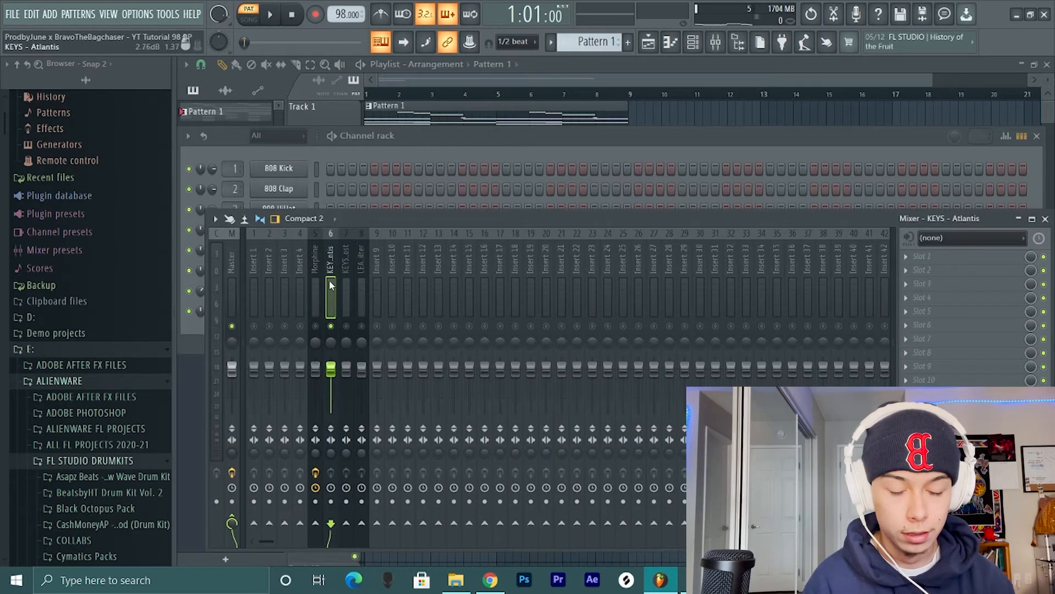
{"action": "key", "text": "space"}
{"action": "left_click", "coordinate": [984, 261]}
{"action": "mouse_move", "coordinate": [967, 271]}
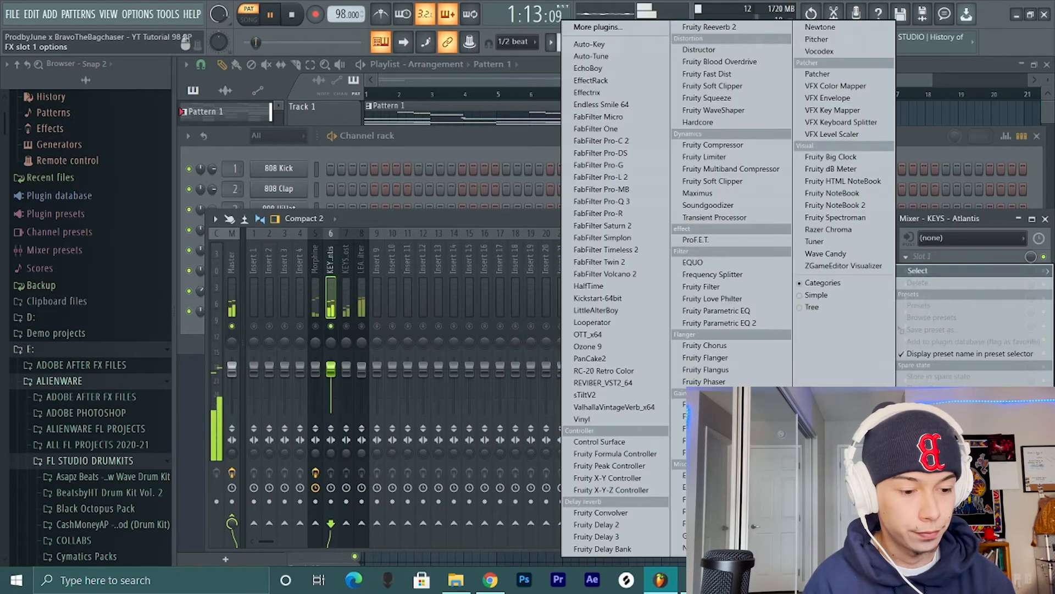
{"action": "left_click", "coordinate": [754, 323]}
{"action": "left_click", "coordinate": [512, 372]}
{"action": "key", "text": "space"}
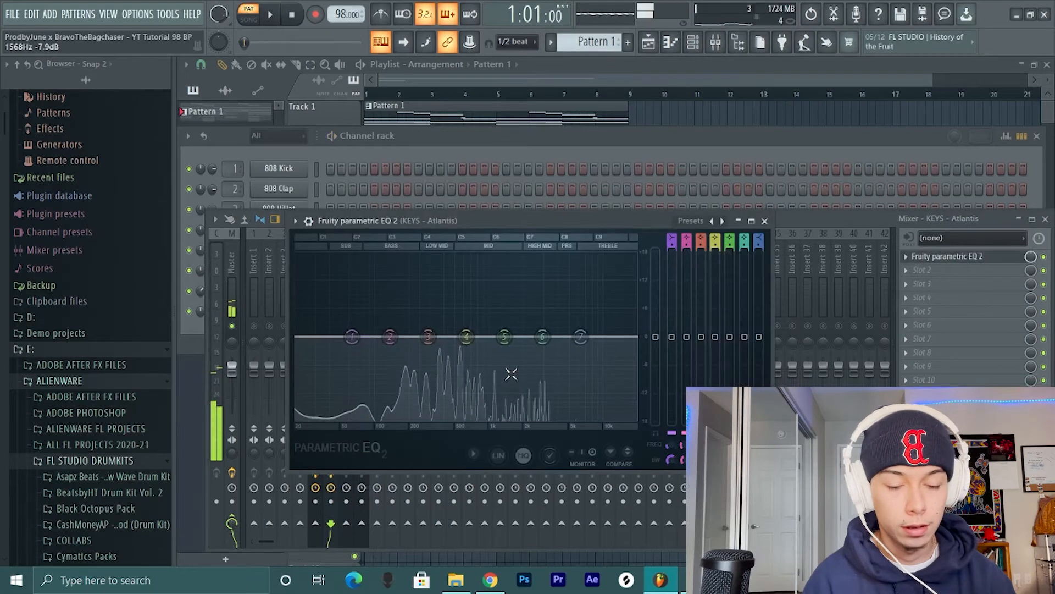
- Set band 1 of the KEYS - Atlantis EQ to a high-pass filter at about 164 Hz
{"action": "left_click_drag", "start_coordinate": [352, 336], "coordinate": [377, 425]}
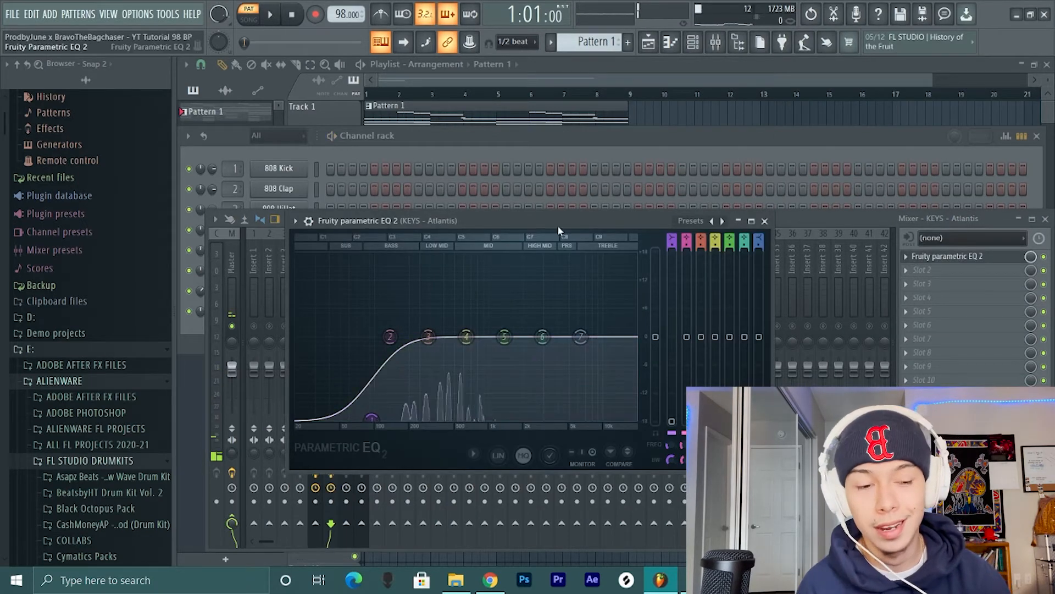
{"action": "left_click_drag", "start_coordinate": [672, 246], "coordinate": [673, 238]}
{"action": "left_click_drag", "start_coordinate": [371, 418], "coordinate": [392, 337]}
{"action": "key", "text": "space"}
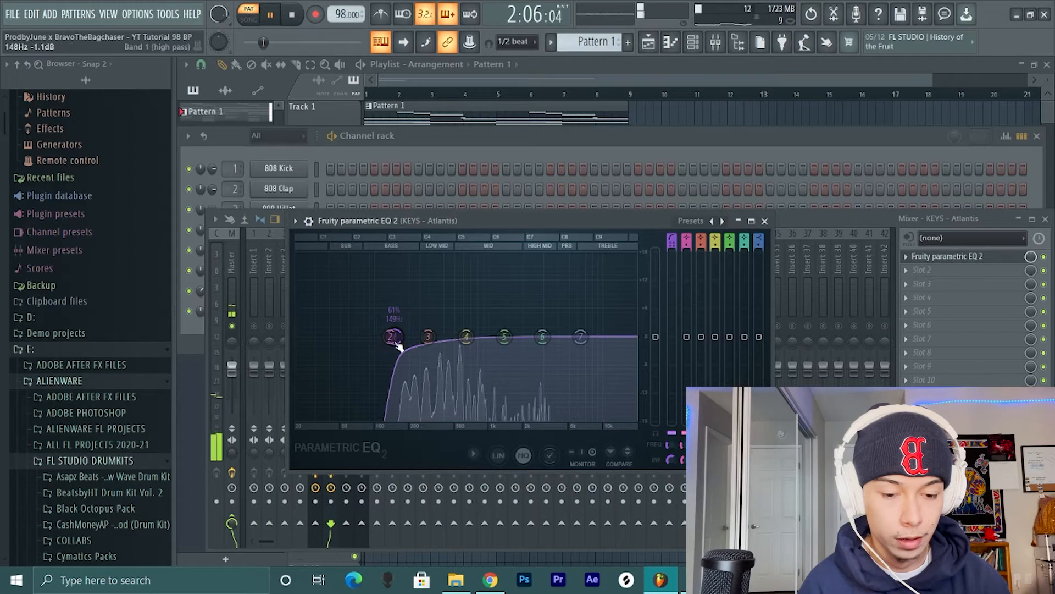
{"action": "key", "text": "space"}
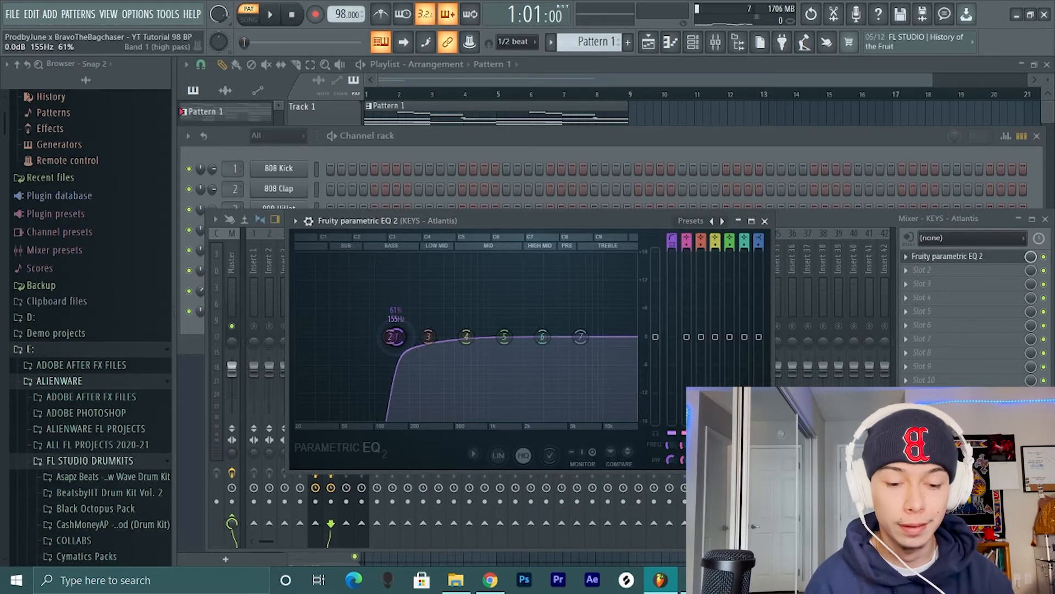
{"action": "key", "text": "space"}
{"action": "left_click_drag", "start_coordinate": [397, 337], "coordinate": [399, 337]}
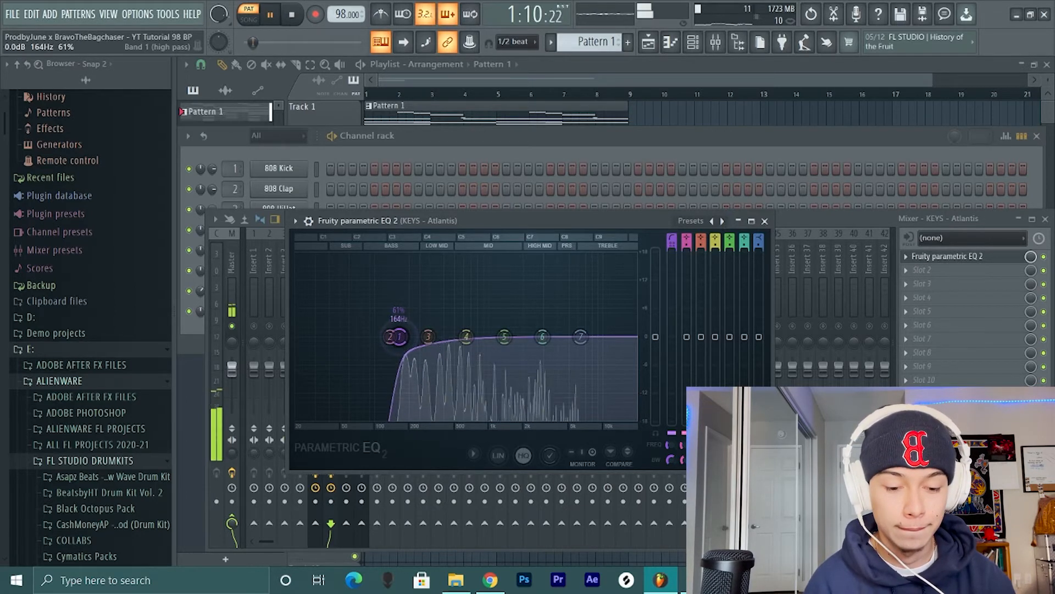
- Boost Atlantis band 4 by 2.3 dB at 459 Hz and set band 7's high shelf to -5.8 dB at 3562 Hz, width 52%
{"action": "mouse_move", "coordinate": [466, 336]}
{"action": "left_mouse_down"}
{"action": "mouse_move", "coordinate": [450, 299]}
{"action": "mouse_move", "coordinate": [450, 326]}
{"action": "left_mouse_up"}
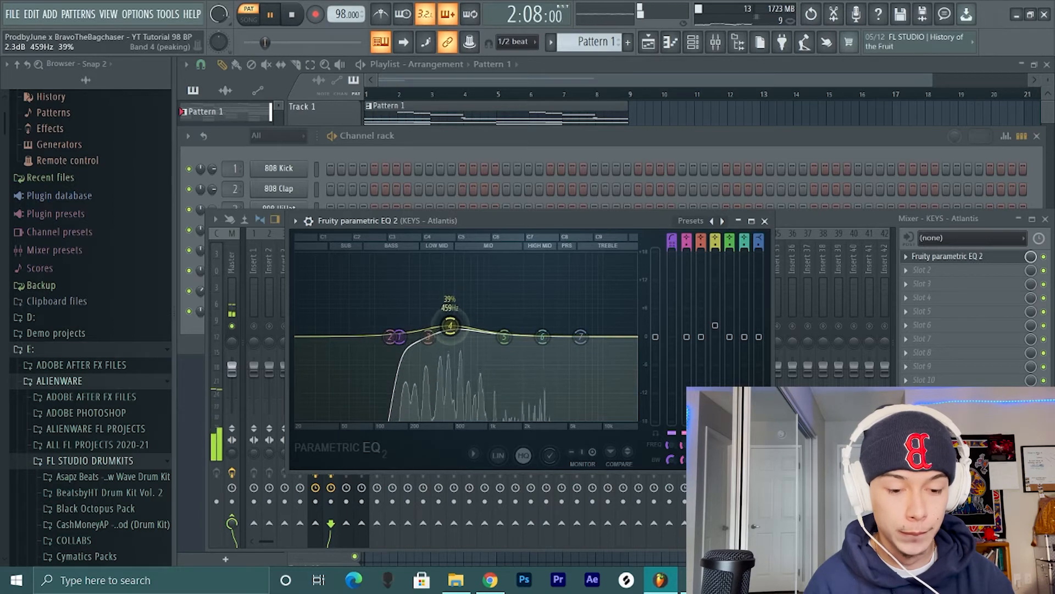
{"action": "left_click_drag", "start_coordinate": [578, 339], "coordinate": [550, 363]}
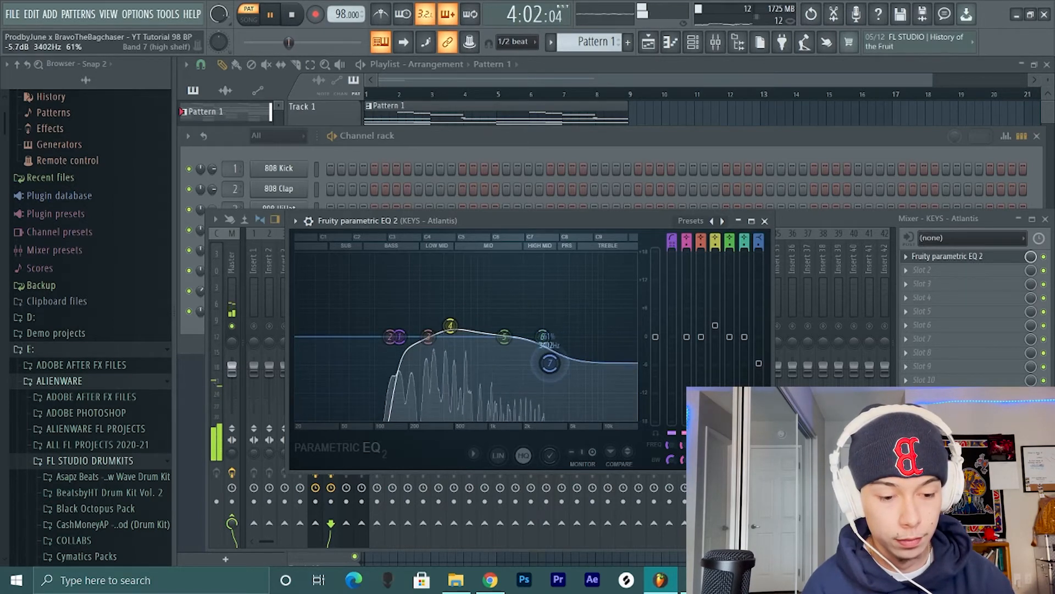
{"action": "scroll", "coordinate": [549, 363], "scroll_direction": "down", "scroll_amount": 1}
{"action": "key", "text": "space"}
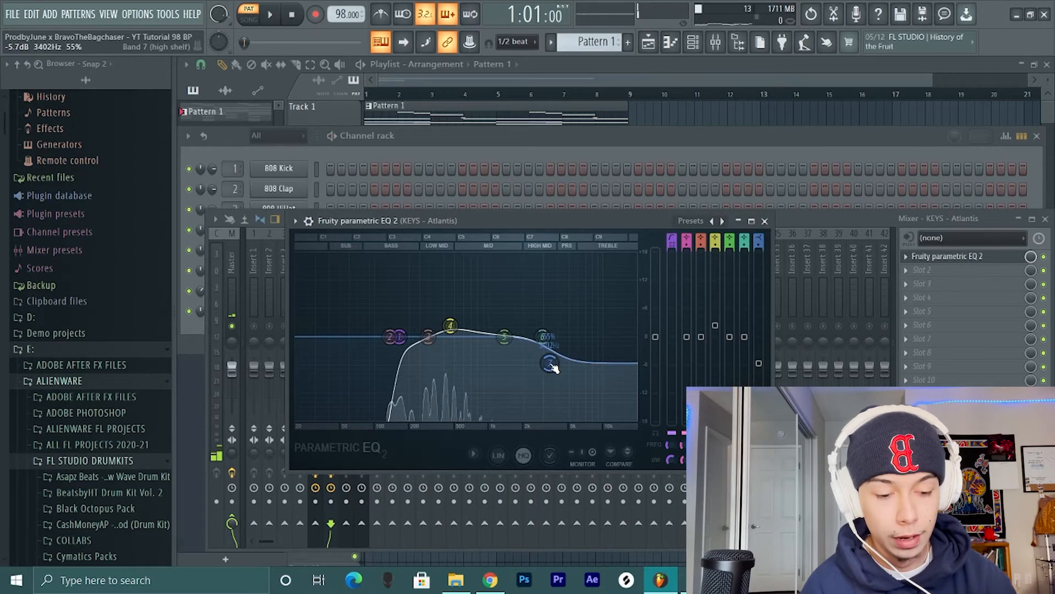
{"action": "left_click_drag", "start_coordinate": [550, 363], "coordinate": [553, 364]}
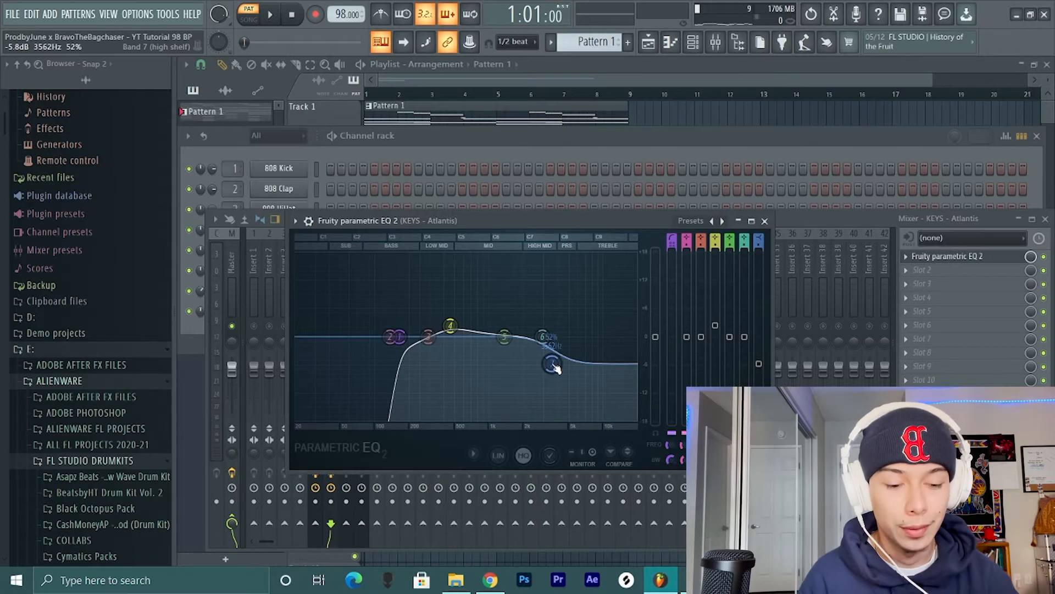
{"action": "left_click", "coordinate": [764, 221]}
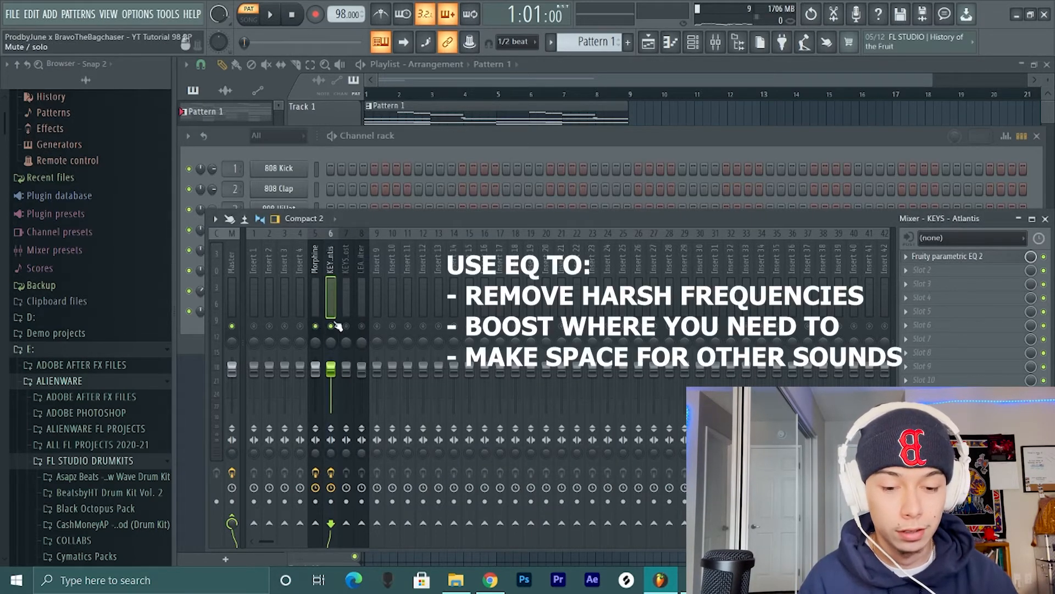
- Balance Morphine against KEYS - Atlantis during playback, resetting the Atlantis fader and lowering the Morphine fader slightly
{"action": "key", "text": "space"}
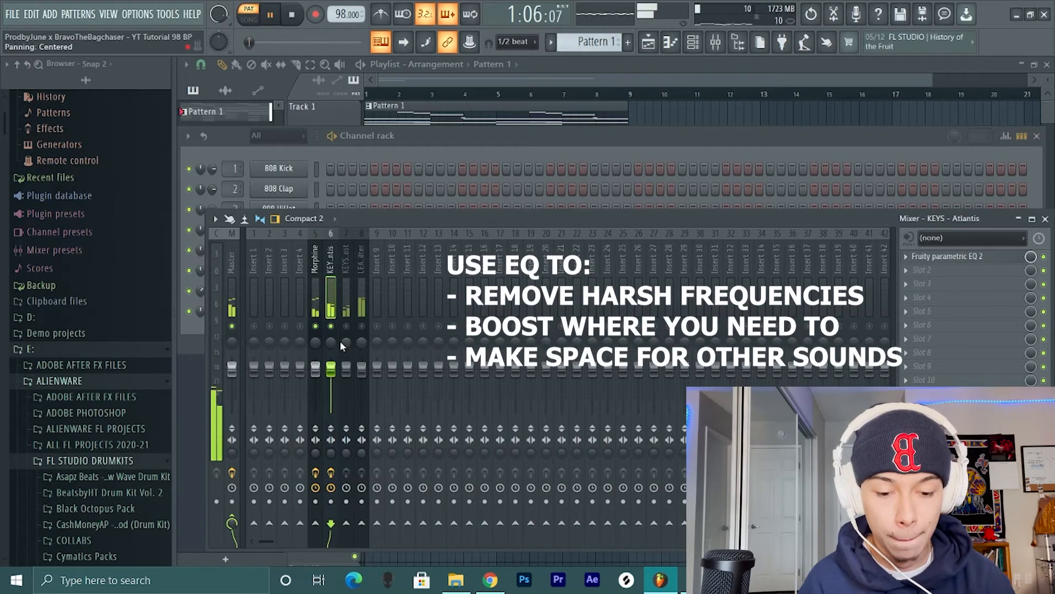
{"action": "left_click_drag", "start_coordinate": [334, 373], "coordinate": [335, 374]}
{"action": "right_click", "coordinate": [331, 367]}
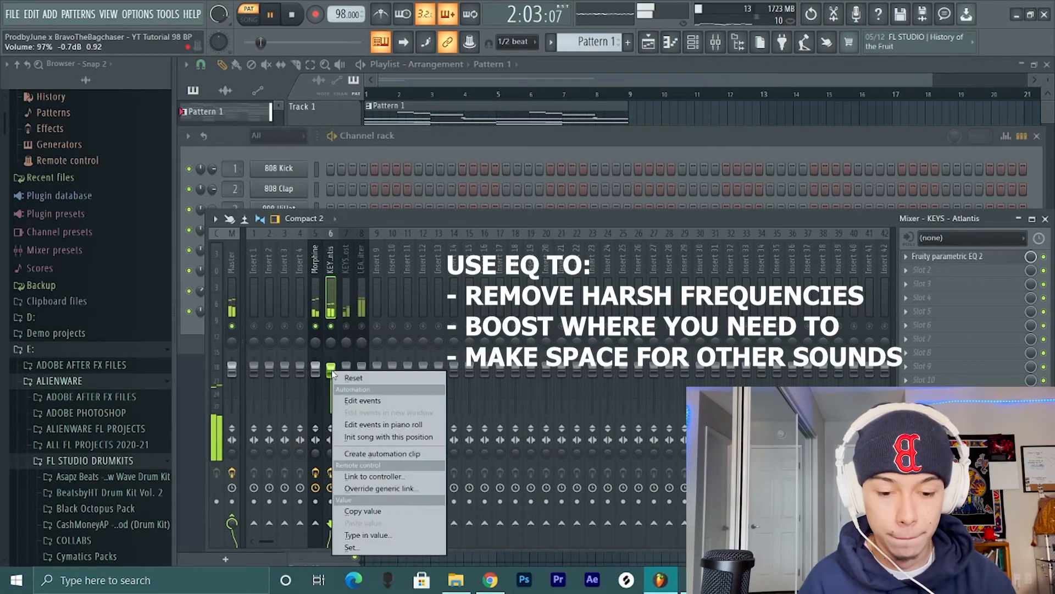
{"action": "left_click", "coordinate": [344, 374]}
{"action": "left_click_drag", "start_coordinate": [318, 372], "coordinate": [317, 379]}
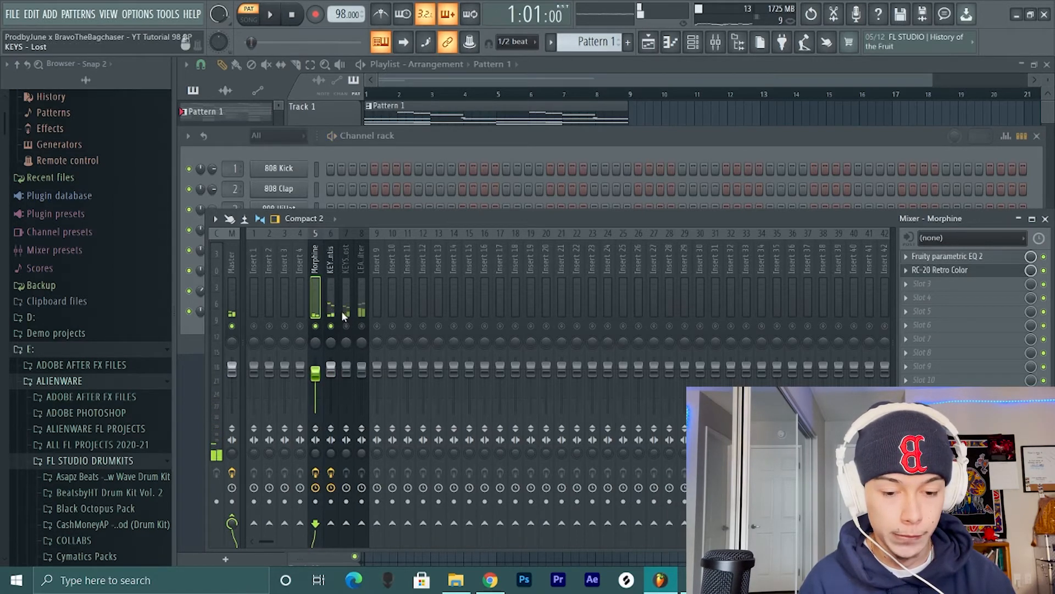
- Solo the KEYS - Lost mixer track and add Fruity parametric EQ 2 to its first effect slot
{"action": "right_click", "coordinate": [346, 326]}
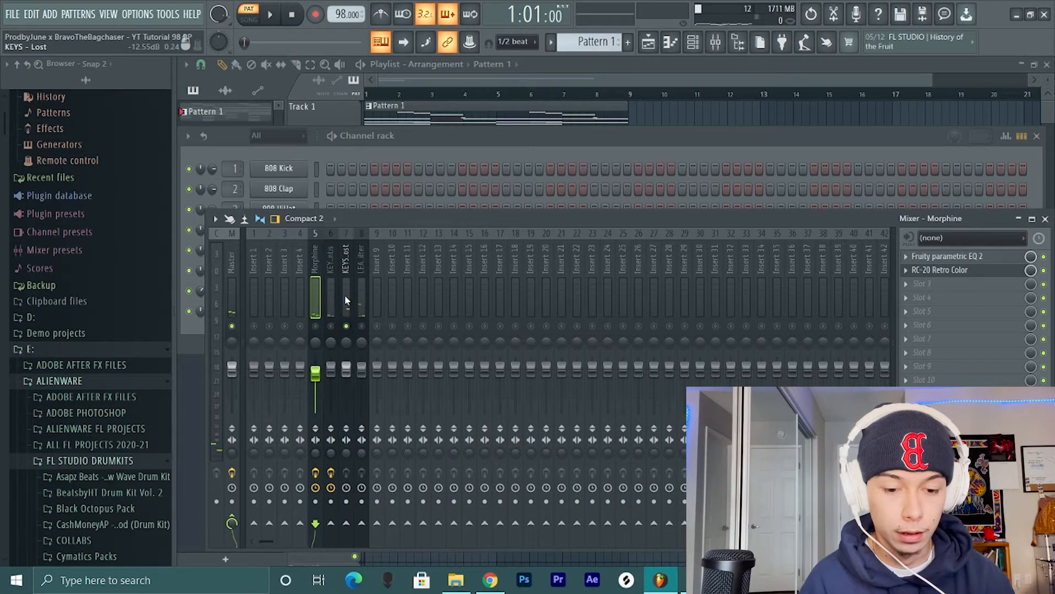
{"action": "left_click", "coordinate": [346, 299]}
{"action": "left_click", "coordinate": [916, 261]}
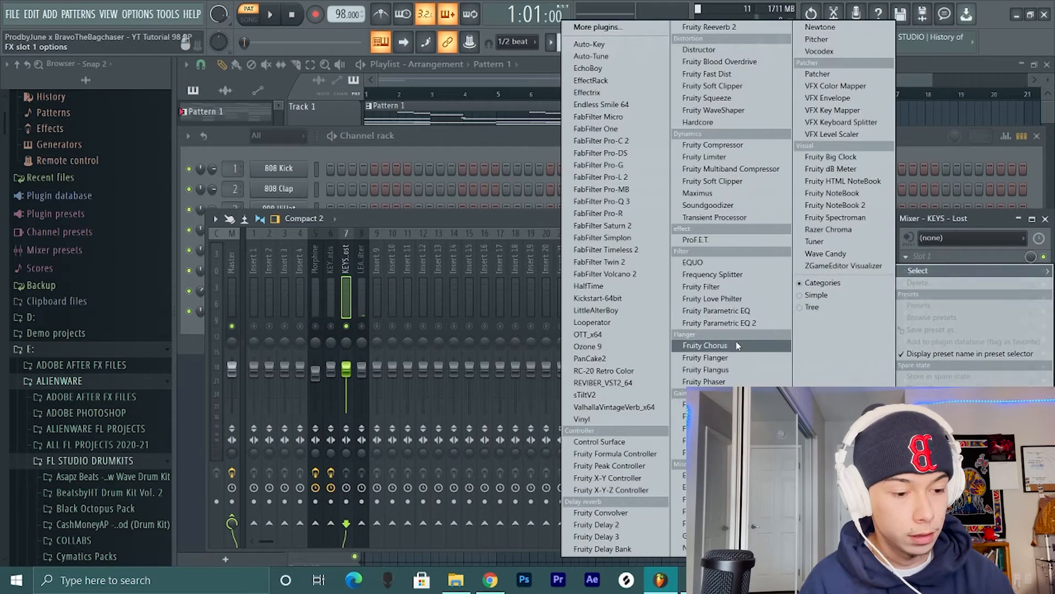
{"action": "left_click", "coordinate": [715, 326]}
{"action": "left_click", "coordinate": [504, 368]}
{"action": "key", "text": "space"}
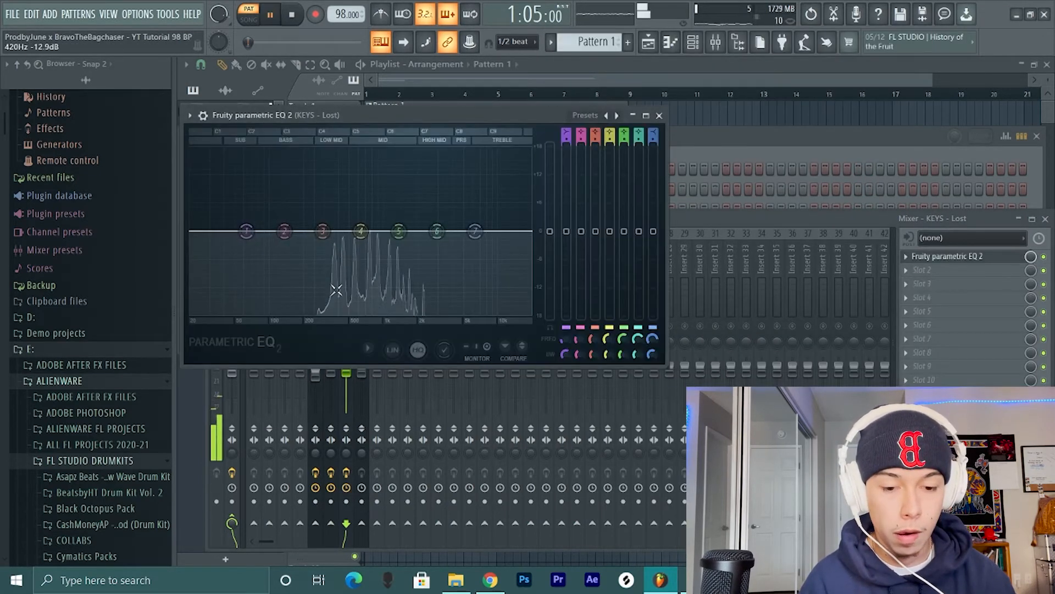
- Cut the low end of KEYS - Lost with EQ band 1 as a steep high-pass at about 200 Hz
{"action": "left_click_drag", "start_coordinate": [246, 231], "coordinate": [292, 315]}
{"action": "left_click_drag", "start_coordinate": [567, 139], "coordinate": [567, 118]}
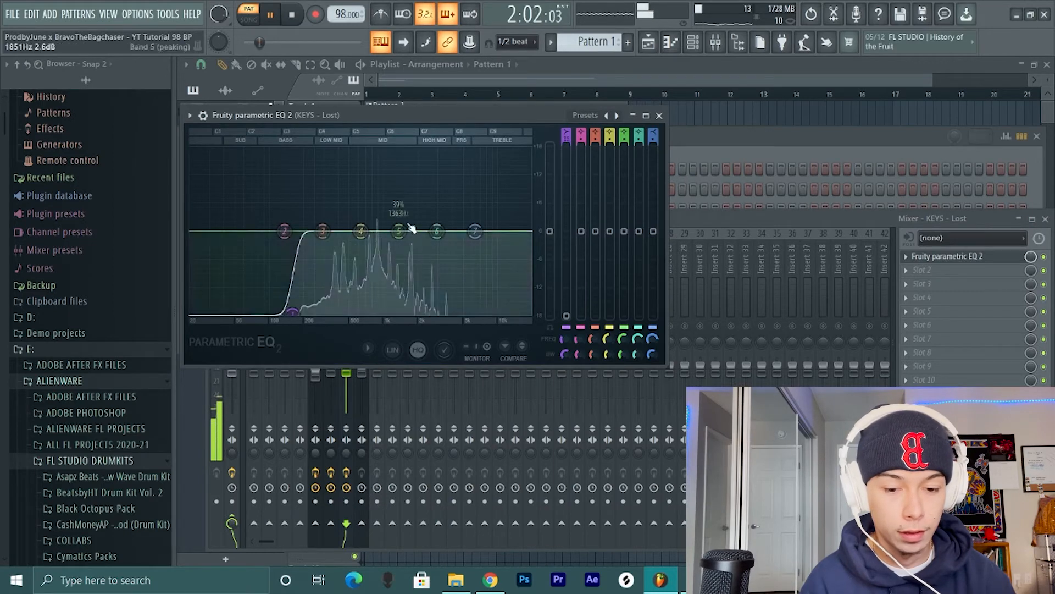
{"action": "left_click_drag", "start_coordinate": [293, 314], "coordinate": [309, 316]}
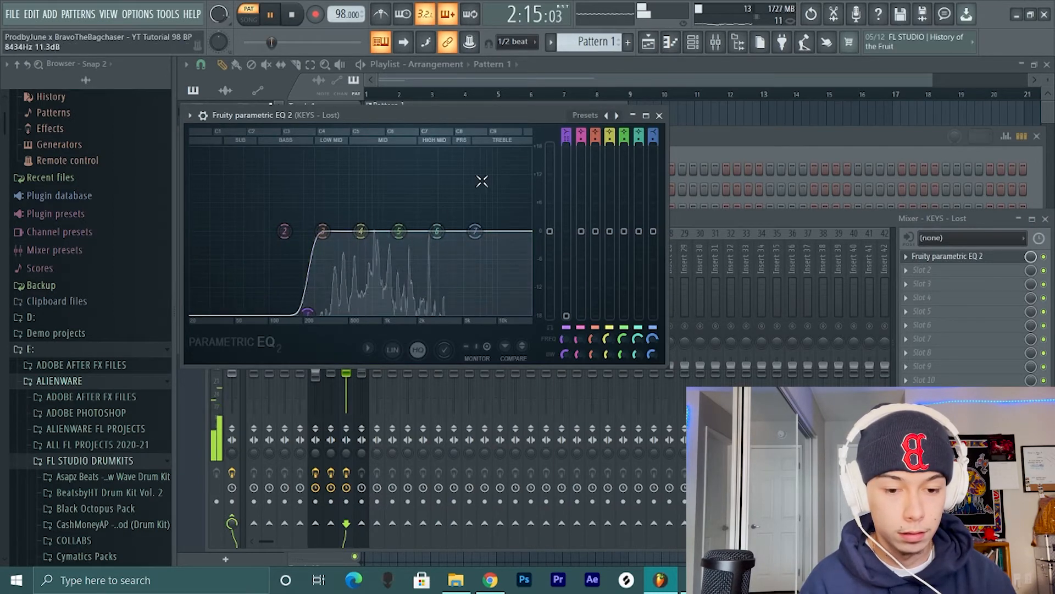
- Cut the treble of KEYS - Lost with the band 7 high shelf and boost band 4 by about 2.8 dB at 610 Hz, width 36%
{"action": "mouse_move", "coordinate": [396, 235]}
{"action": "left_mouse_down"}
{"action": "mouse_move", "coordinate": [381, 184]}
{"action": "mouse_move", "coordinate": [401, 222]}
{"action": "left_mouse_up"}
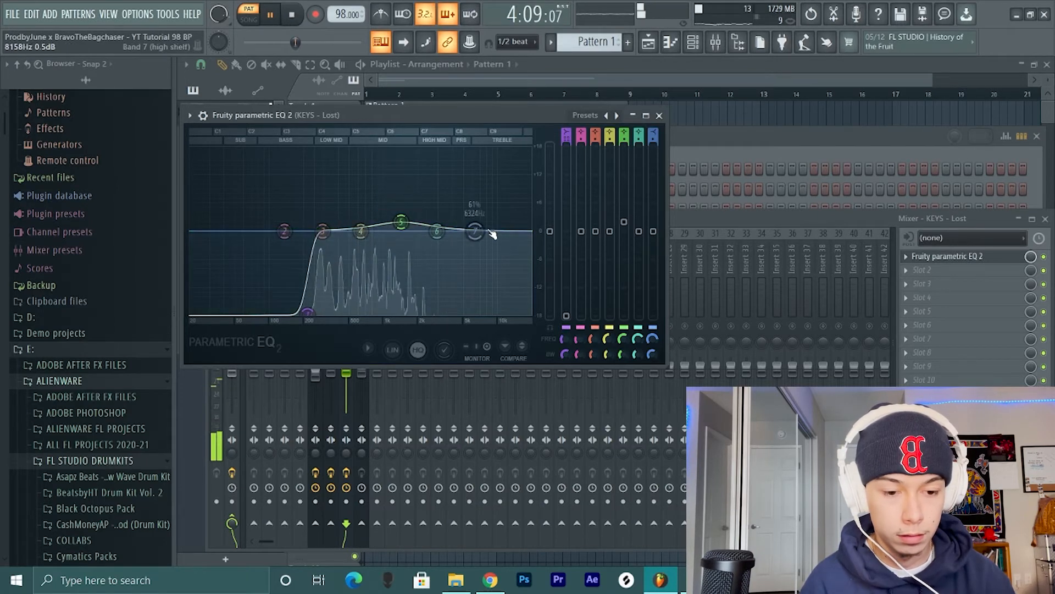
{"action": "left_click_drag", "start_coordinate": [475, 231], "coordinate": [455, 262]}
{"action": "mouse_move", "coordinate": [361, 231]}
{"action": "left_mouse_down"}
{"action": "mouse_move", "coordinate": [359, 203]}
{"action": "mouse_move", "coordinate": [361, 216]}
{"action": "mouse_move", "coordinate": [404, 233]}
{"action": "mouse_move", "coordinate": [368, 227]}
{"action": "mouse_move", "coordinate": [373, 213]}
{"action": "mouse_move", "coordinate": [363, 222]}
{"action": "left_mouse_up"}
{"action": "scroll", "coordinate": [367, 223], "scroll_direction": "down", "scroll_amount": 1}
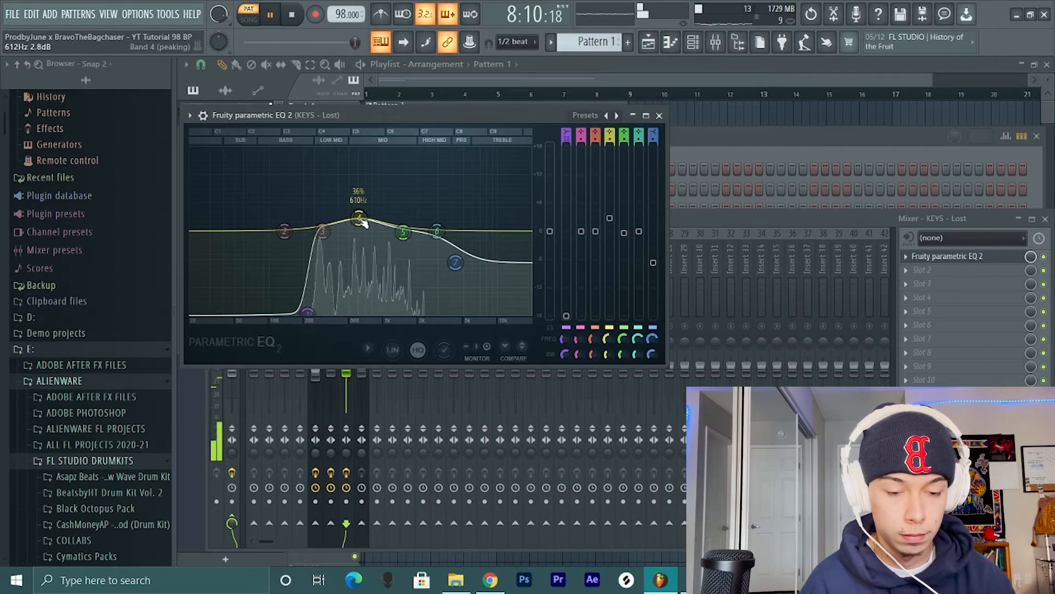
{"action": "key", "text": "space"}
- Add ValhallaVintageVerb_x64 to the third effect slot of KEYS - Lost with about 45.6% mix and 1.17 s decay
{"action": "left_click", "coordinate": [724, 211]}
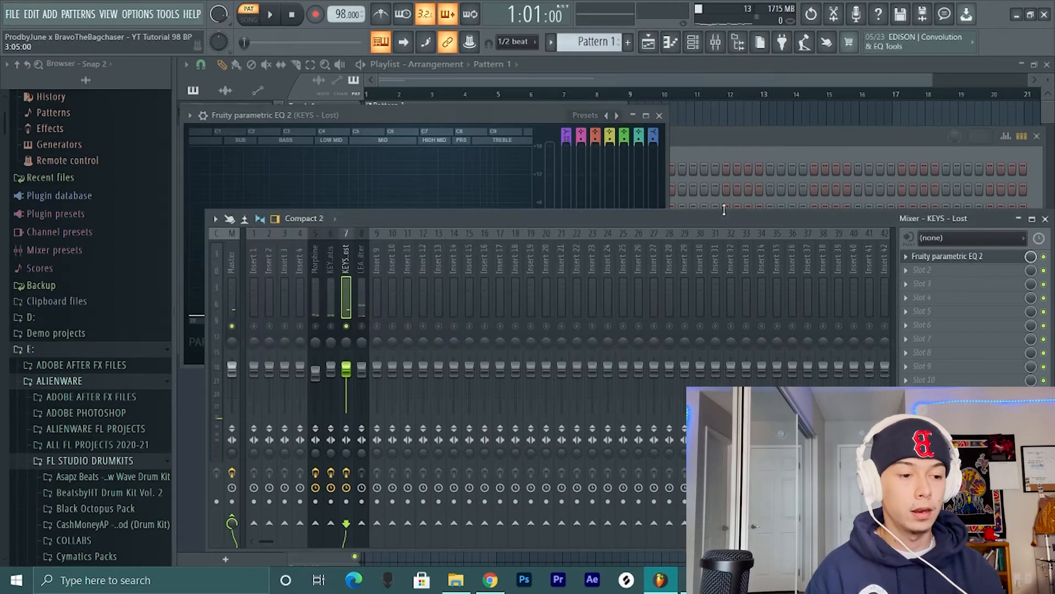
{"action": "left_click", "coordinate": [907, 283]}
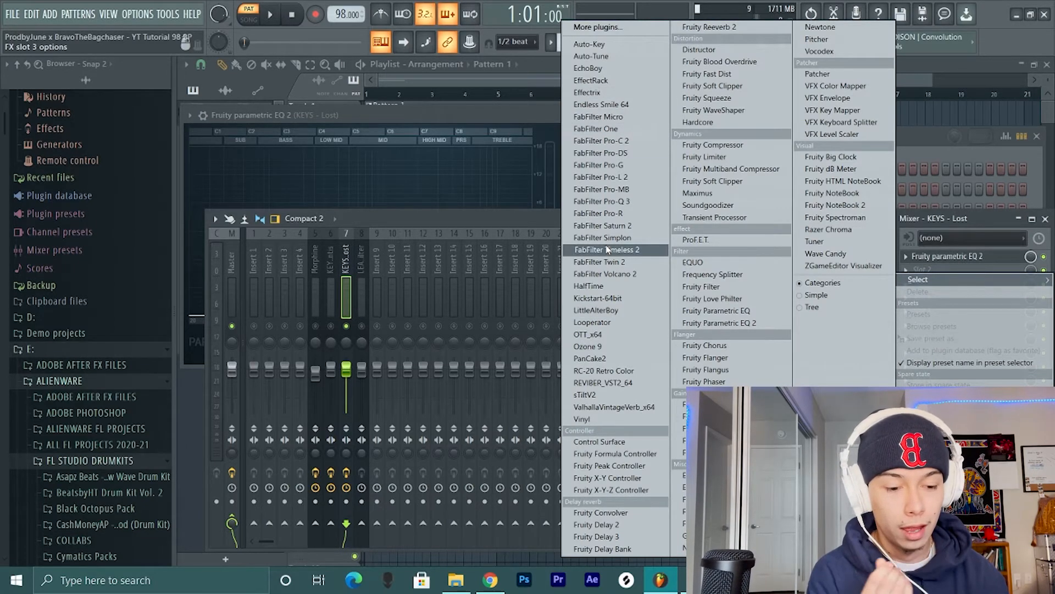
{"action": "left_click", "coordinate": [619, 412]}
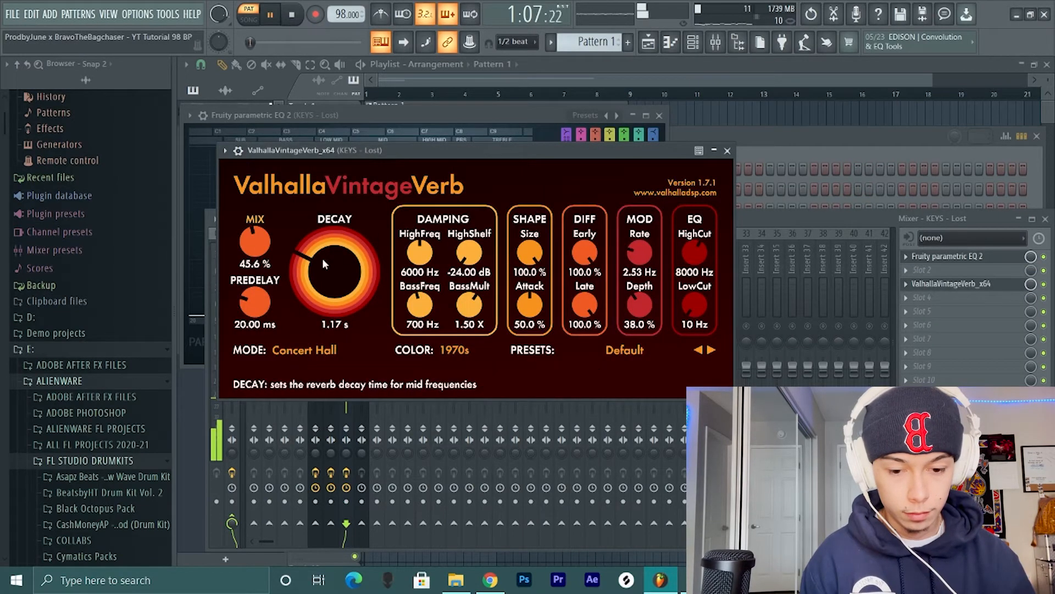
{"action": "left_click", "coordinate": [727, 151]}
{"action": "key", "text": "space"}
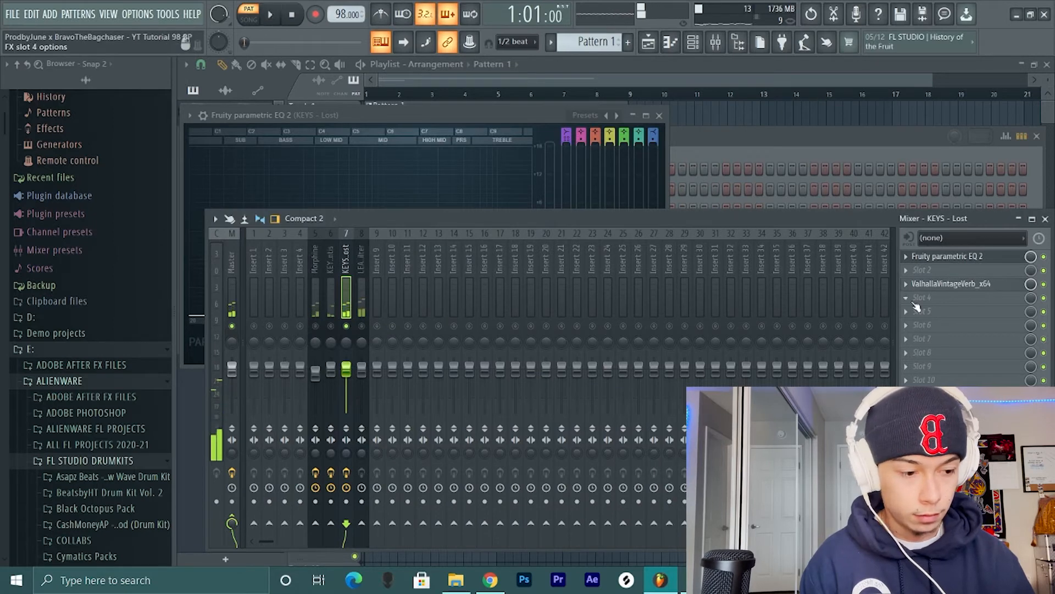
- Add another Fruity parametric EQ 2 to slot 2 of KEYS - Lost and notch band 5 to about -5.1 dB at 881 Hz, width 0%
{"action": "left_click", "coordinate": [917, 270]}
{"action": "left_click", "coordinate": [757, 328]}
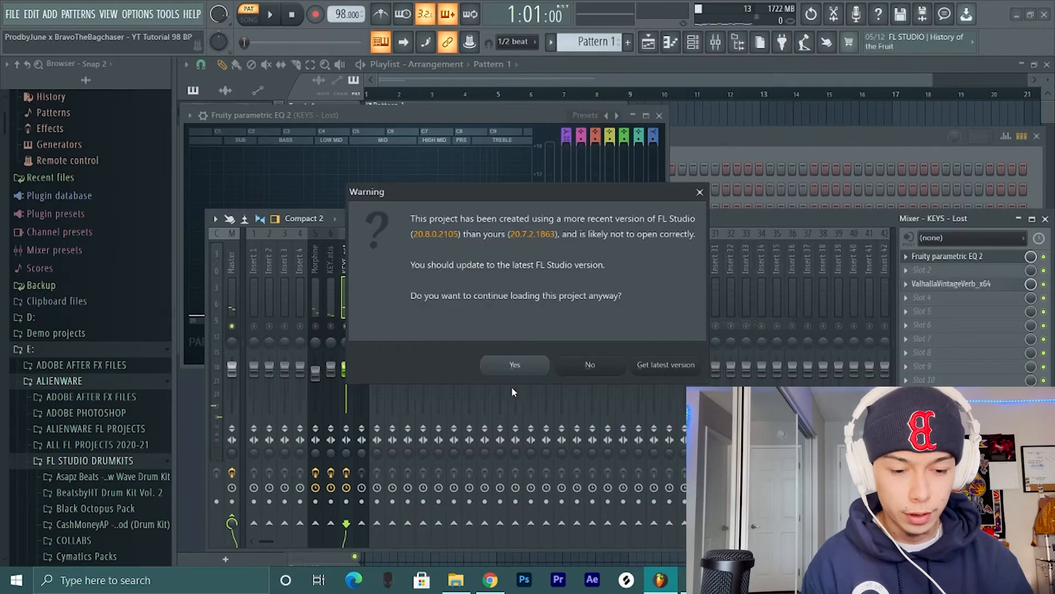
{"action": "left_click", "coordinate": [514, 361]}
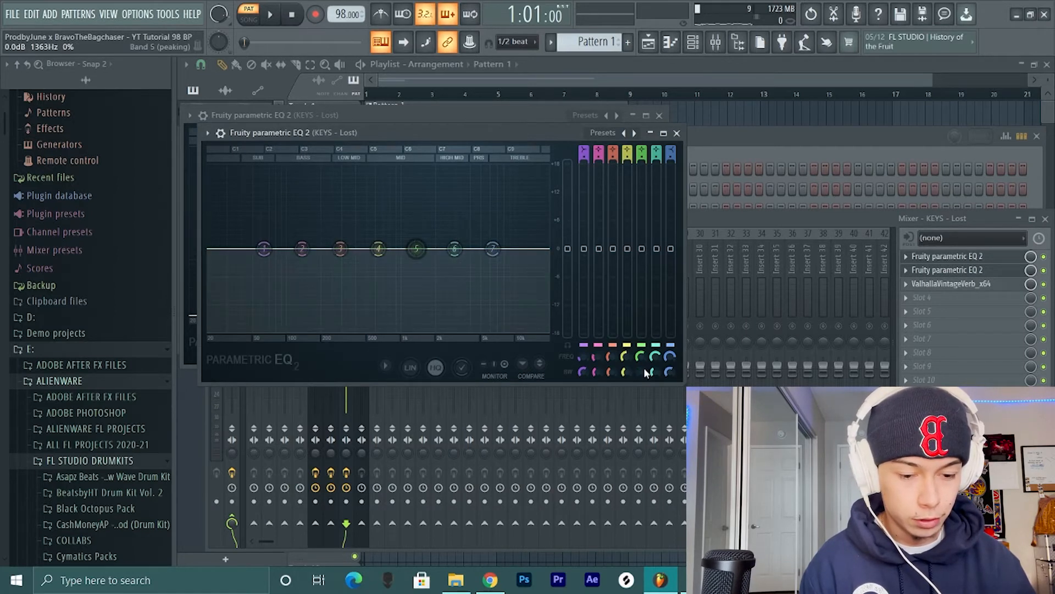
{"action": "key", "text": "space"}
{"action": "left_click_drag", "start_coordinate": [416, 249], "coordinate": [394, 249]}
{"action": "key", "text": "space"}
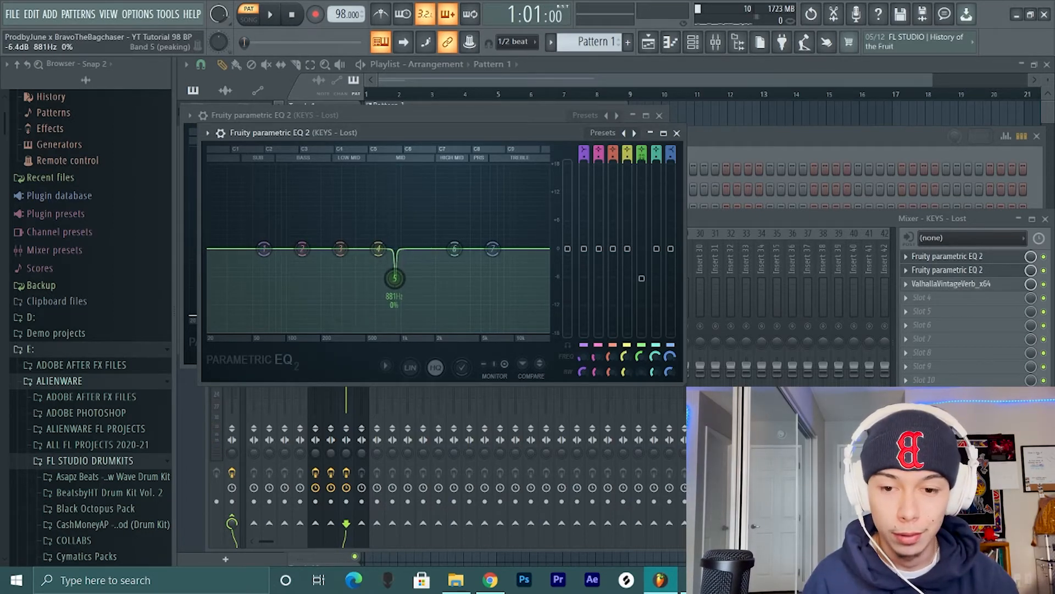
{"action": "key", "text": "space"}
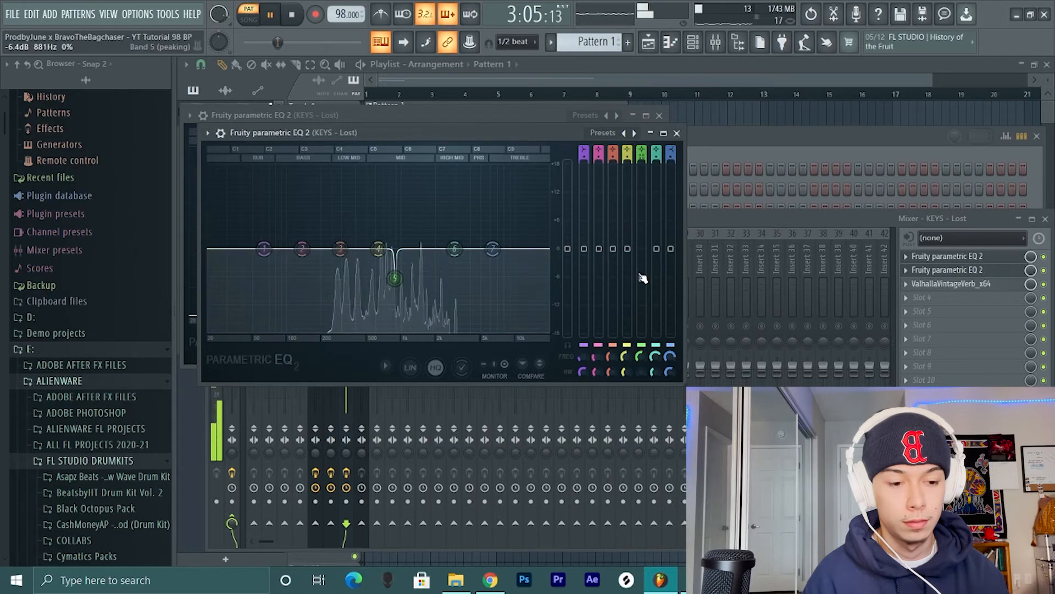
{"action": "left_click_drag", "start_coordinate": [642, 278], "coordinate": [642, 272]}
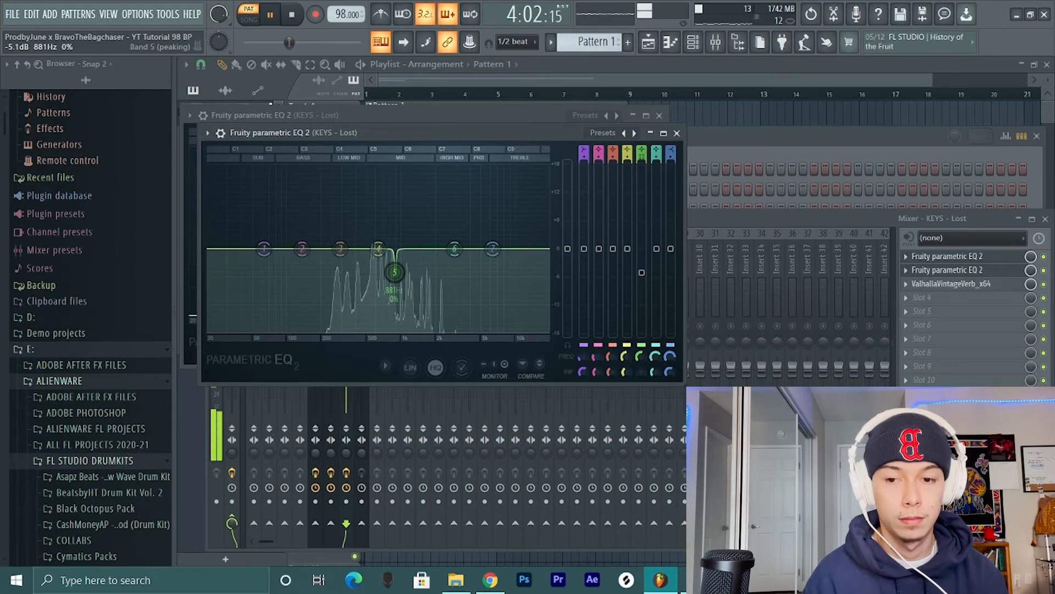
{"action": "key", "text": "space"}
{"action": "key", "text": "Escape"}
- Solo the LEAD - Skinny Glider Filter mixer track and add Fruity parametric EQ 2 to its first effect slot
{"action": "left_click", "coordinate": [365, 278]}
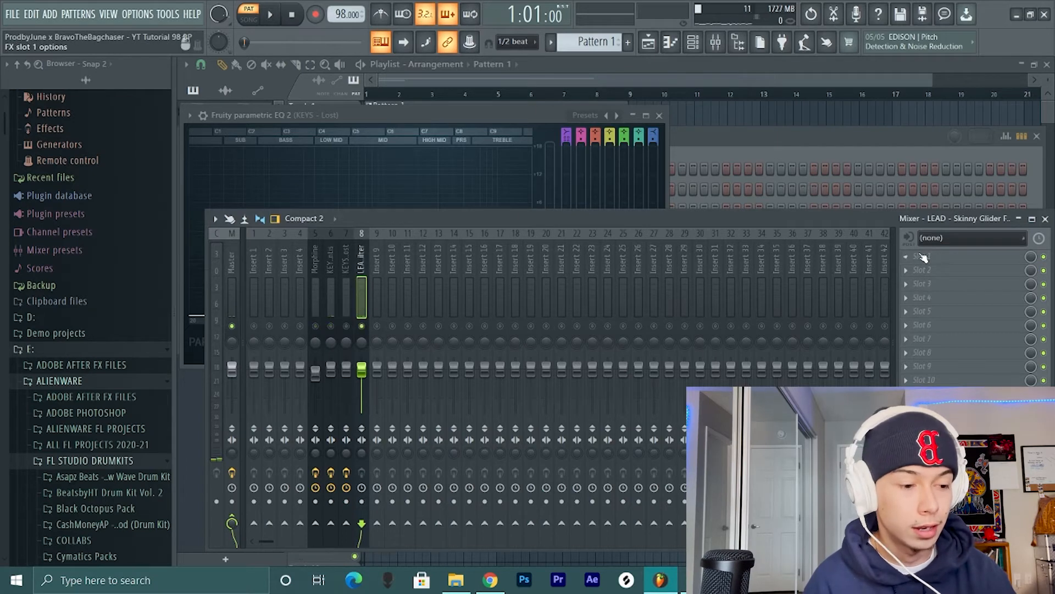
{"action": "left_click", "coordinate": [923, 257]}
{"action": "left_click", "coordinate": [714, 325]}
{"action": "left_click", "coordinate": [516, 365]}
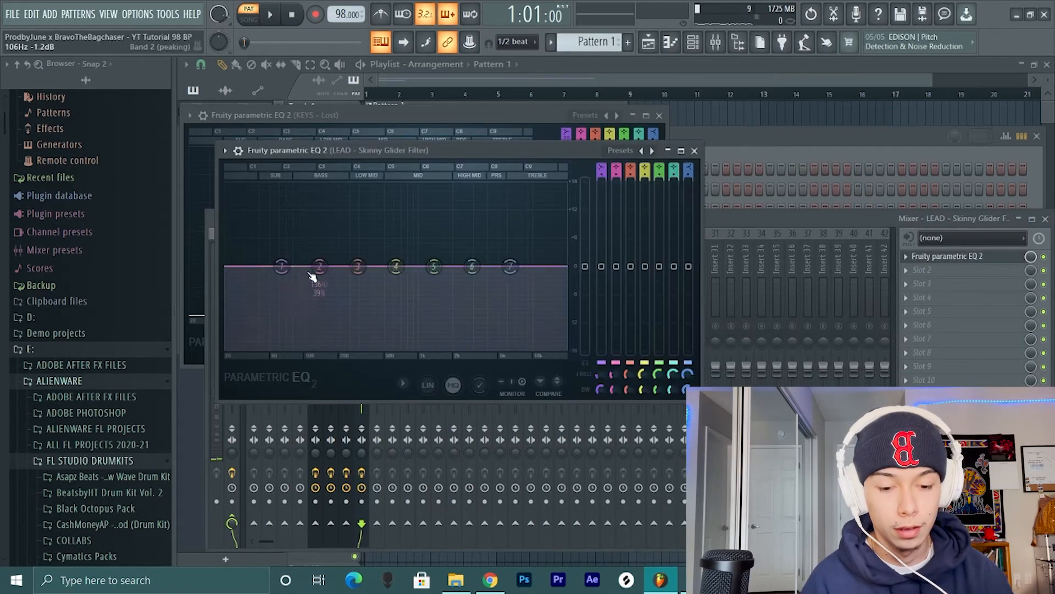
- Cut the lead's low end by turning EQ band 1 into a steep high-pass in the bass range
{"action": "left_click_drag", "start_coordinate": [281, 268], "coordinate": [324, 266]}
{"action": "scroll", "coordinate": [602, 176], "scroll_direction": "up", "scroll_amount": 6}
{"action": "key", "text": "space"}
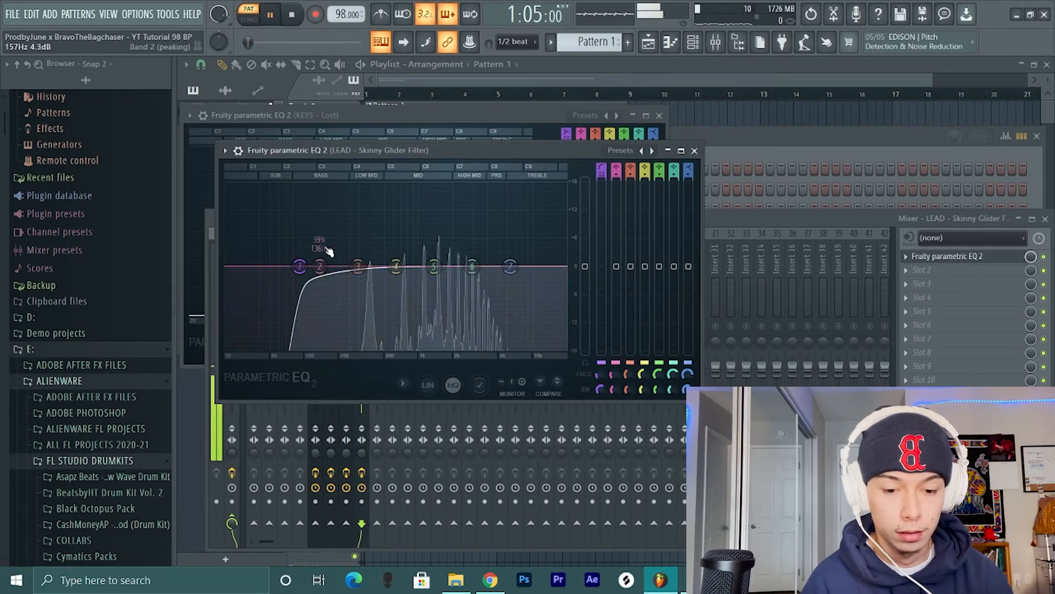
- Boost the lead's EQ band 4 by about 2.2 dB at 630 Hz and band 5 slightly at 1630 Hz, and lower the band 7 high shelf
{"action": "mouse_move", "coordinate": [396, 267]}
{"action": "left_mouse_down"}
{"action": "mouse_move", "coordinate": [436, 231]}
{"action": "mouse_move", "coordinate": [427, 245]}
{"action": "mouse_move", "coordinate": [389, 231]}
{"action": "mouse_move", "coordinate": [389, 255]}
{"action": "mouse_move", "coordinate": [414, 254]}
{"action": "mouse_move", "coordinate": [397, 254]}
{"action": "left_mouse_up"}
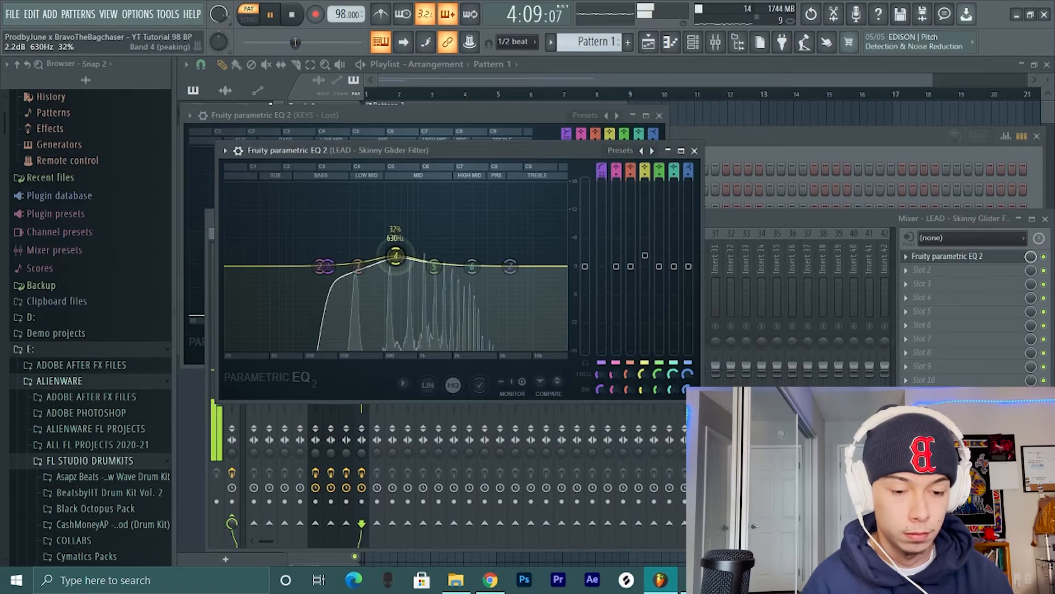
{"action": "left_click_drag", "start_coordinate": [510, 266], "coordinate": [506, 300]}
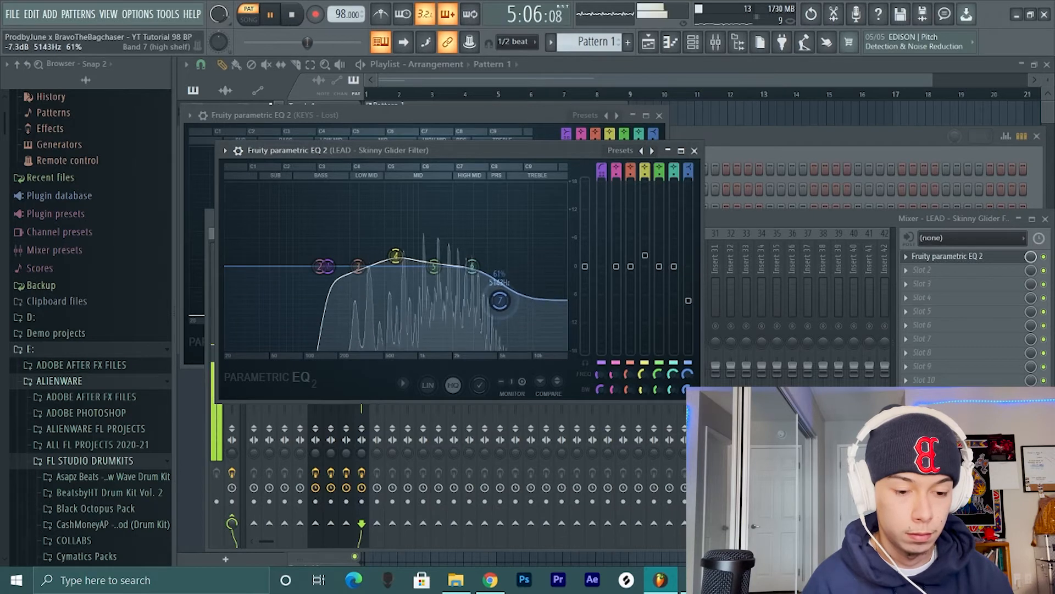
{"action": "mouse_move", "coordinate": [434, 267]}
{"action": "left_mouse_down"}
{"action": "mouse_move", "coordinate": [446, 277]}
{"action": "mouse_move", "coordinate": [444, 258]}
{"action": "left_mouse_up"}
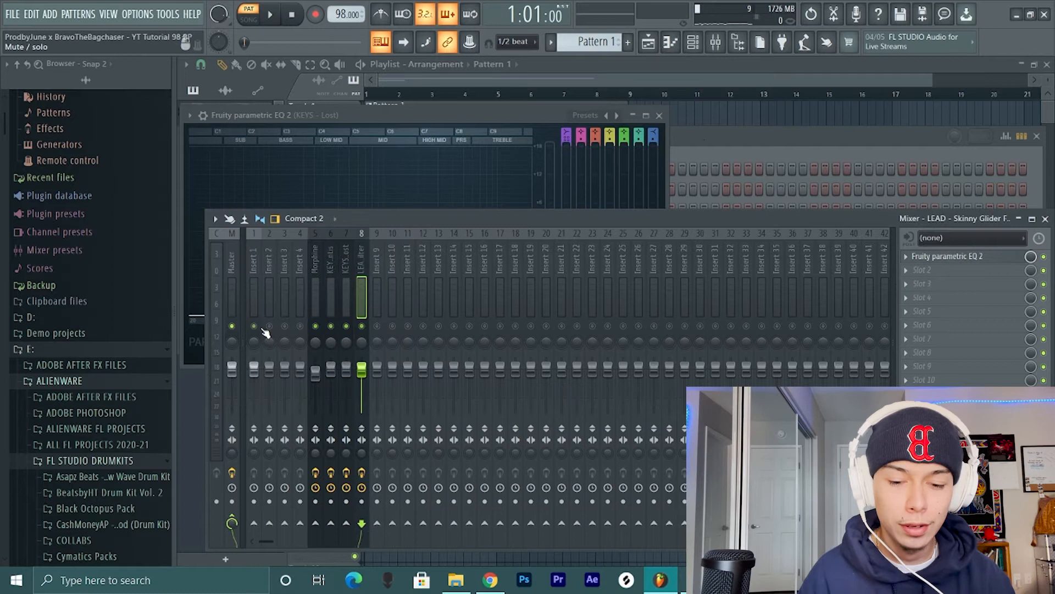
- Unmute all mixer tracks and lower the volume fader of LEAD - Skinny Glider Filter slightly during playback
{"action": "right_click", "coordinate": [262, 329]}
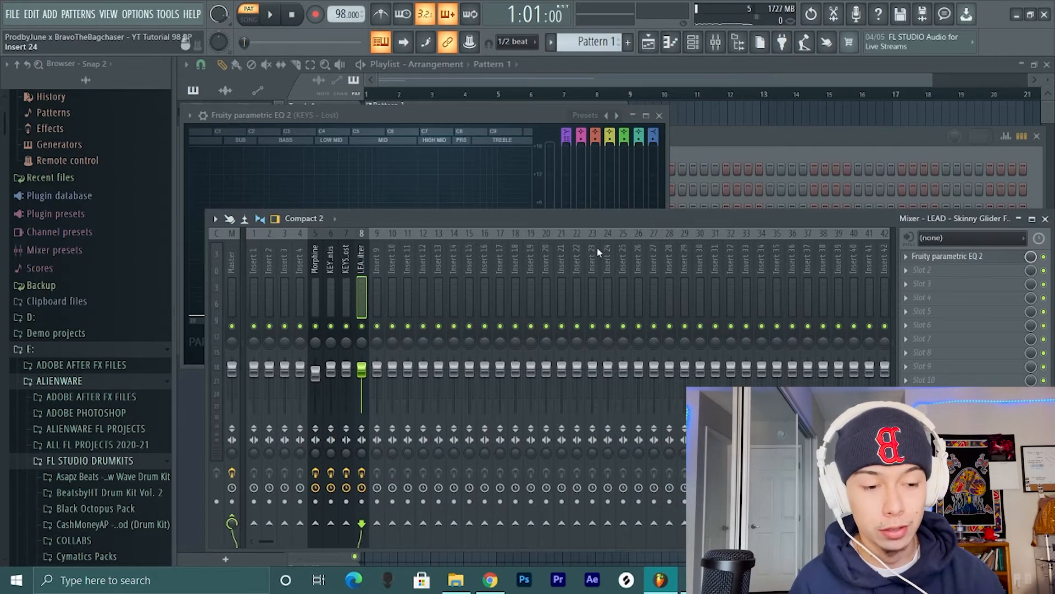
{"action": "key", "text": "space"}
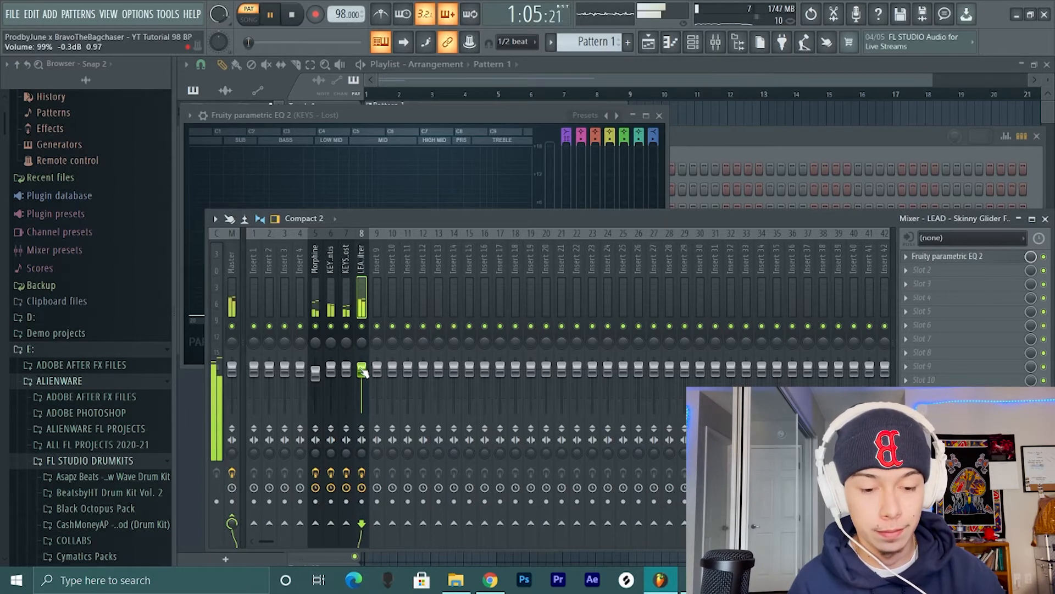
{"action": "left_click_drag", "start_coordinate": [362, 369], "coordinate": [363, 373]}
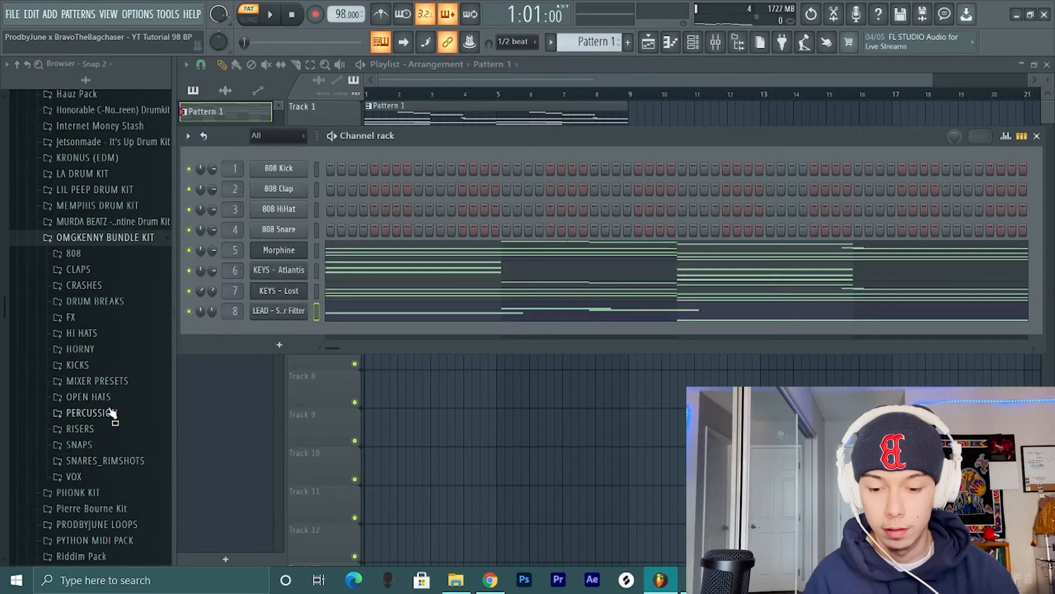
- Replace the 808 Clap channel's sample with KPI - L.A. from the Claps folder of LA DRUM KIT
{"action": "left_click", "coordinate": [111, 414]}
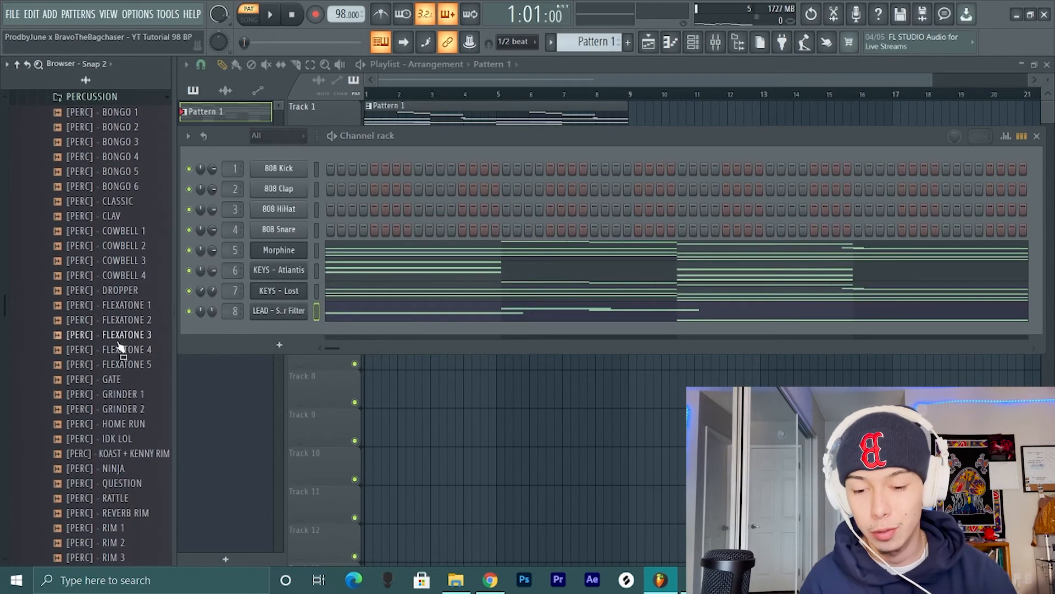
{"action": "scroll", "coordinate": [107, 220], "scroll_direction": "up", "scroll_amount": 3}
{"action": "left_click", "coordinate": [103, 181]}
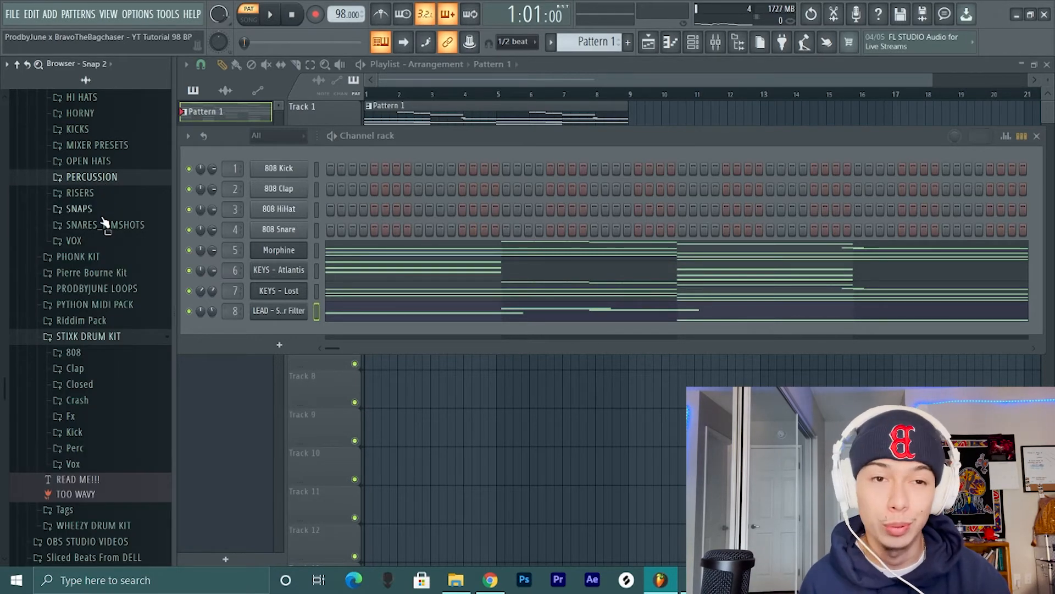
{"action": "scroll", "coordinate": [105, 221], "scroll_direction": "down", "scroll_amount": 4}
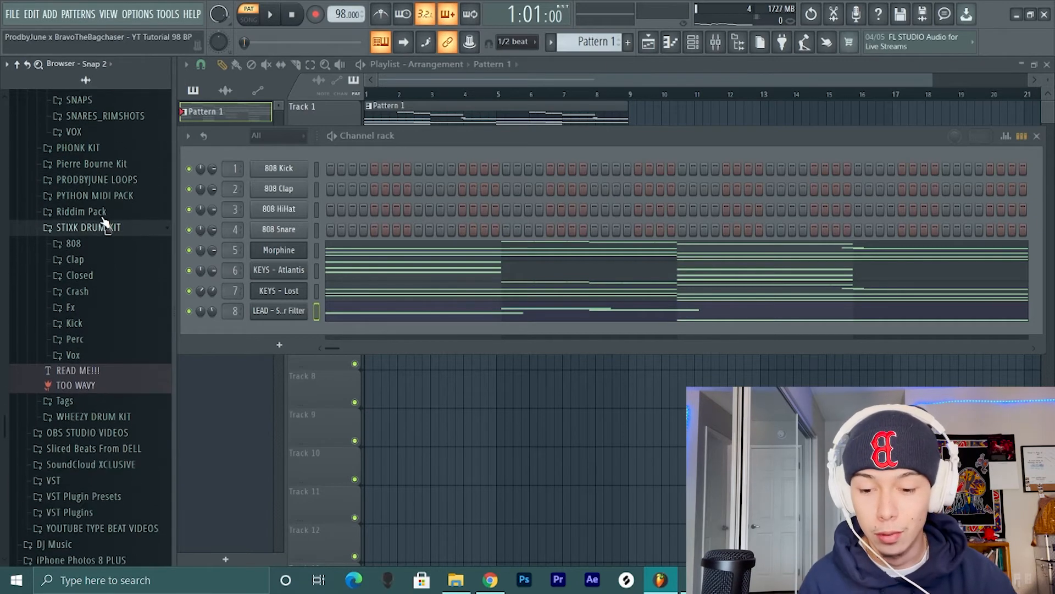
{"action": "scroll", "coordinate": [97, 248], "scroll_direction": "up", "scroll_amount": 11}
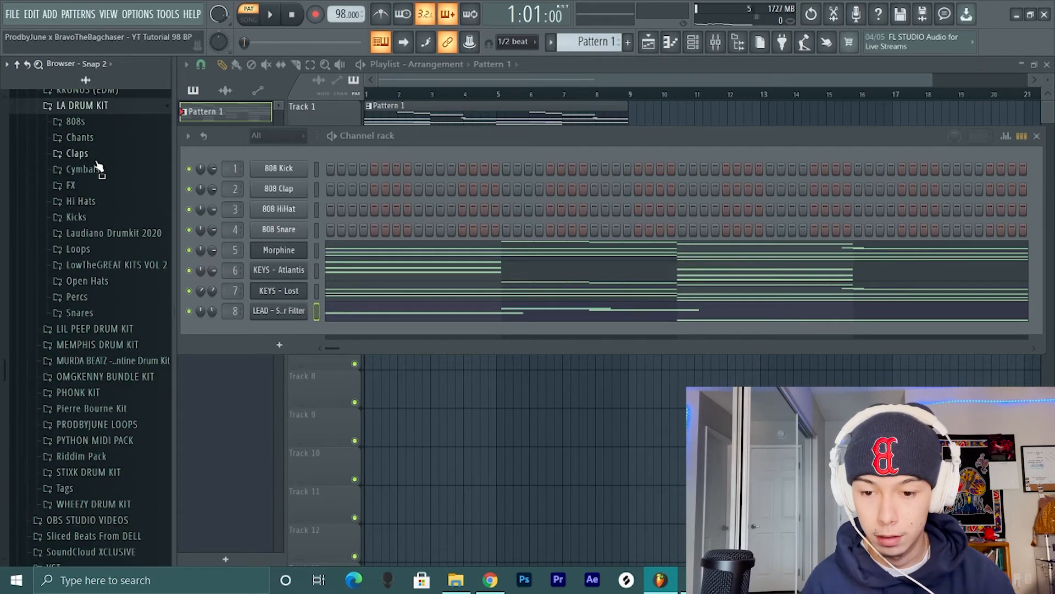
{"action": "left_click", "coordinate": [95, 155]}
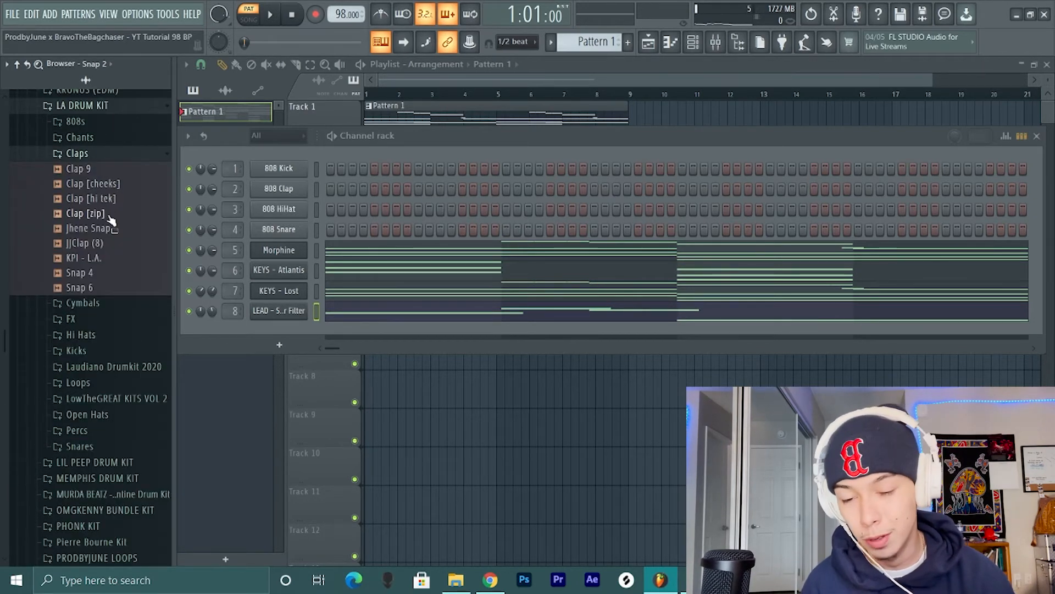
{"action": "left_click_drag", "start_coordinate": [111, 169], "coordinate": [272, 189]}
{"action": "left_click_drag", "start_coordinate": [82, 258], "coordinate": [275, 189]}
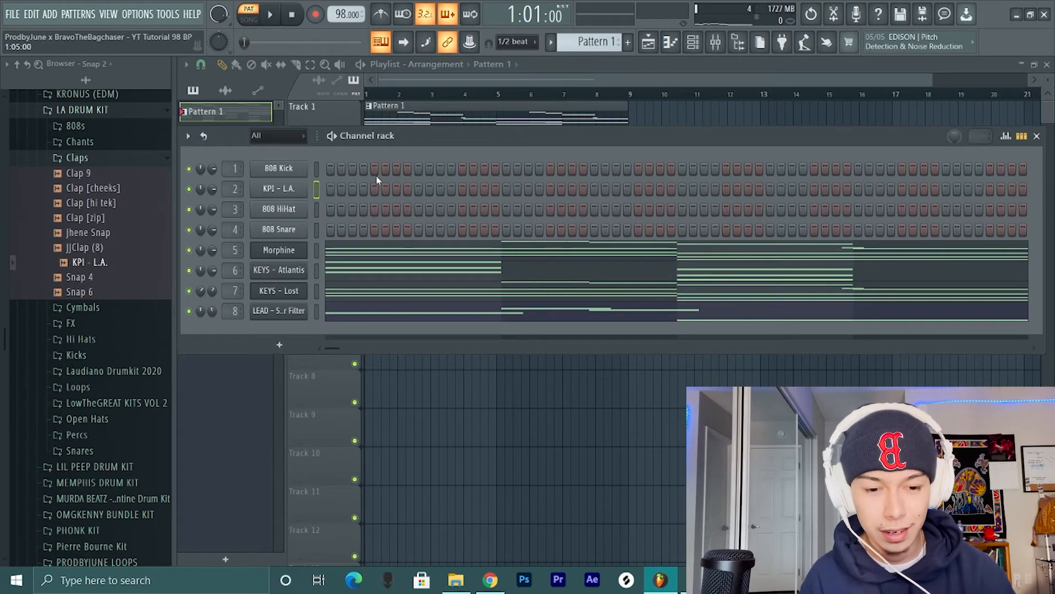
- Place KPI - L.A. claps on every eighth step, starting at step 5, across four bars and play the pattern
{"action": "left_click", "coordinate": [461, 190]}
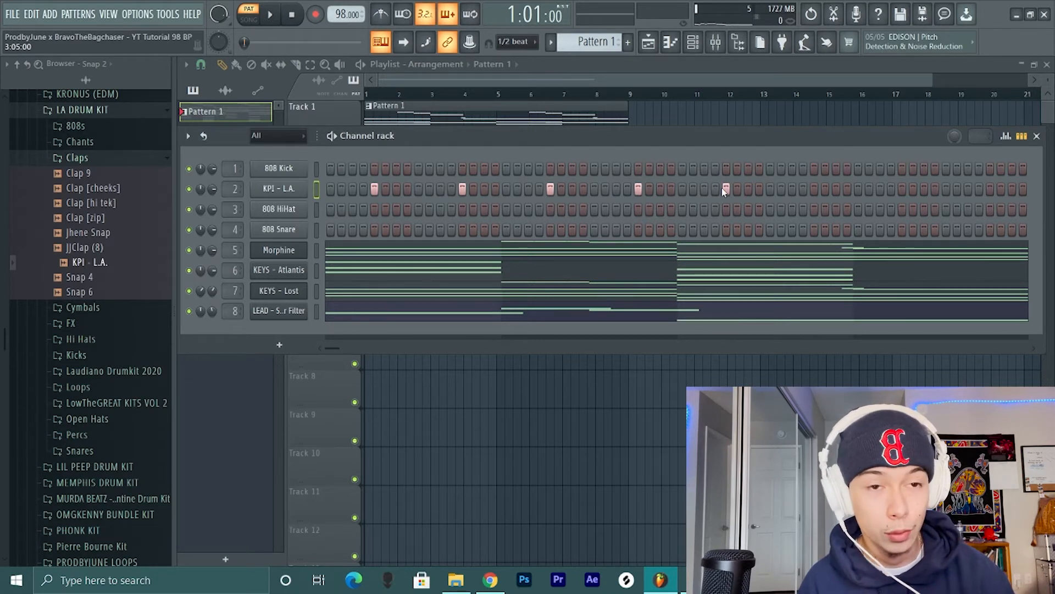
{"action": "left_click", "coordinate": [814, 189]}
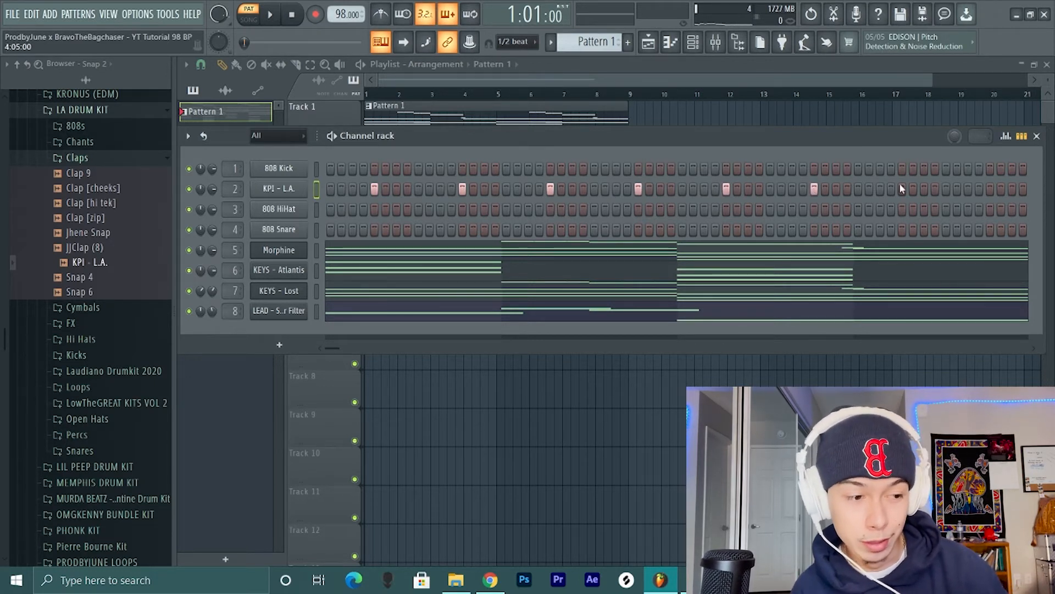
{"action": "left_click", "coordinate": [902, 189]}
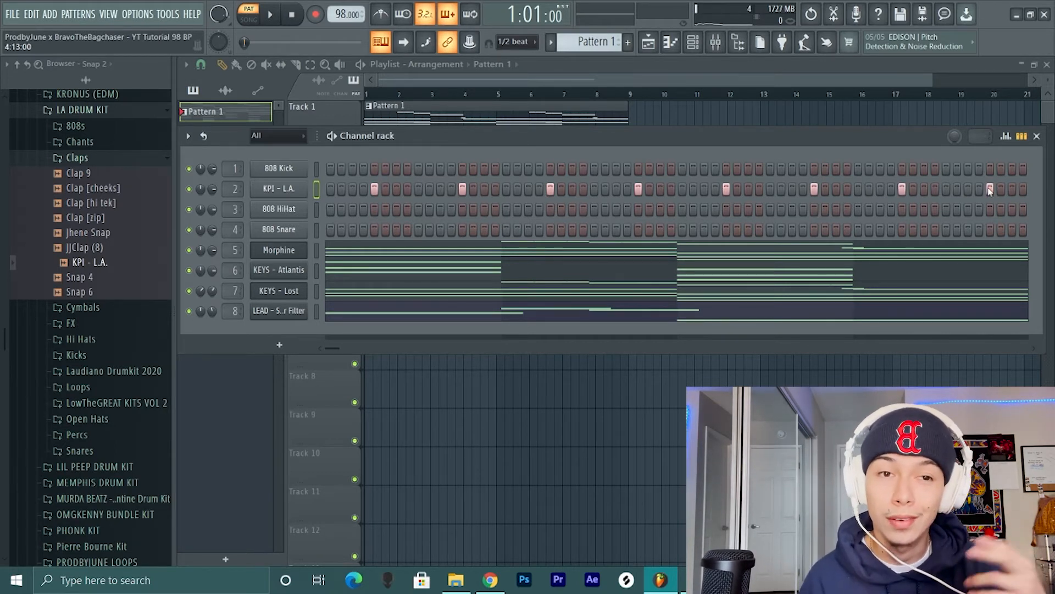
{"action": "key", "text": "space"}
{"action": "key", "text": "F9"}
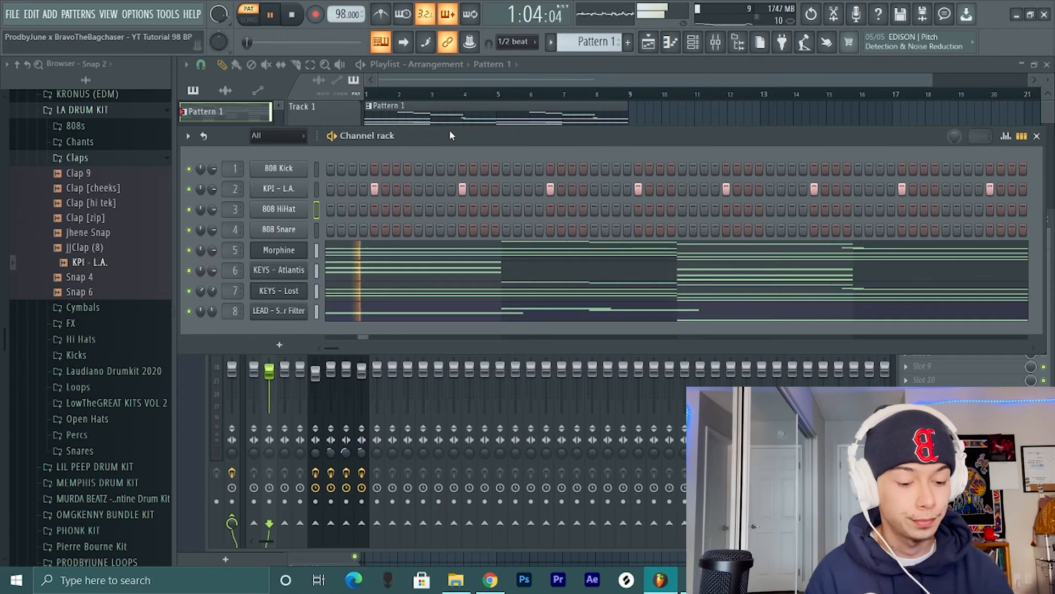
- Open the Percs folder of LA DRUM KIT and select the first four playlist bars for looping in song mode
{"action": "left_click", "coordinate": [135, 160]}
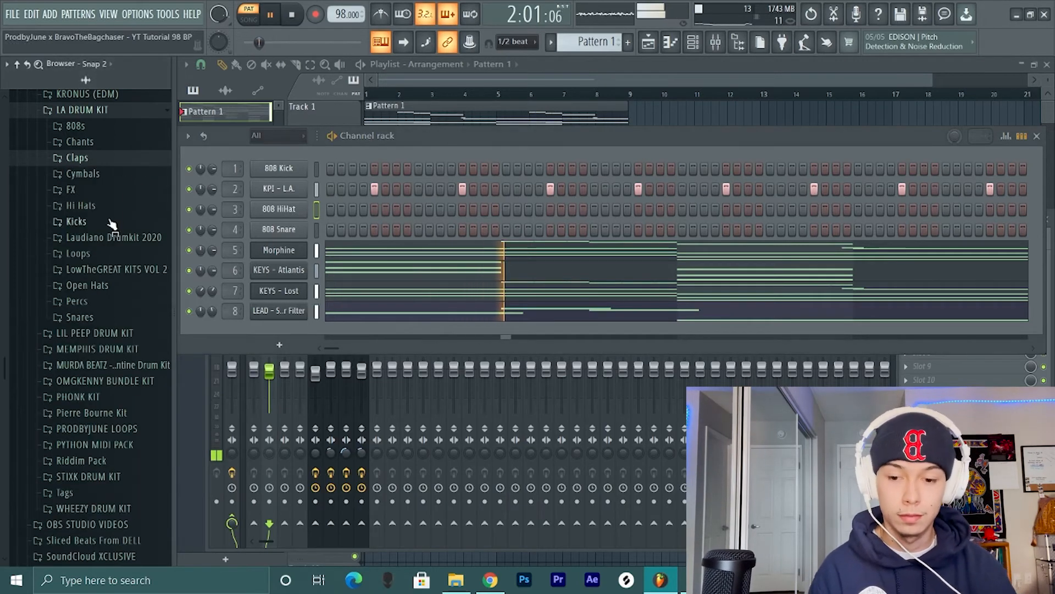
{"action": "left_click", "coordinate": [99, 301]}
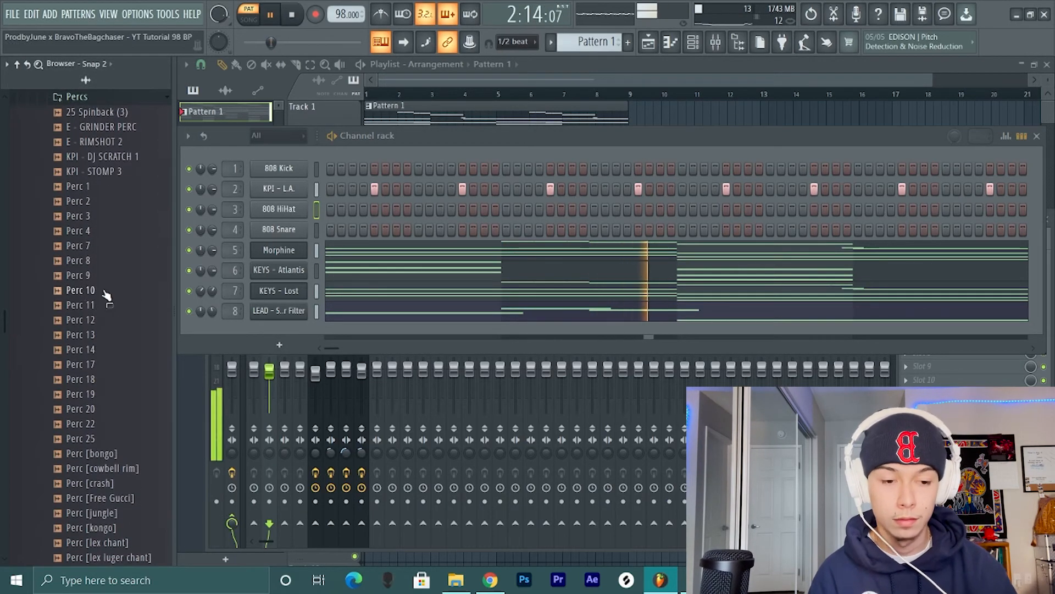
{"action": "right_click", "coordinate": [651, 111]}
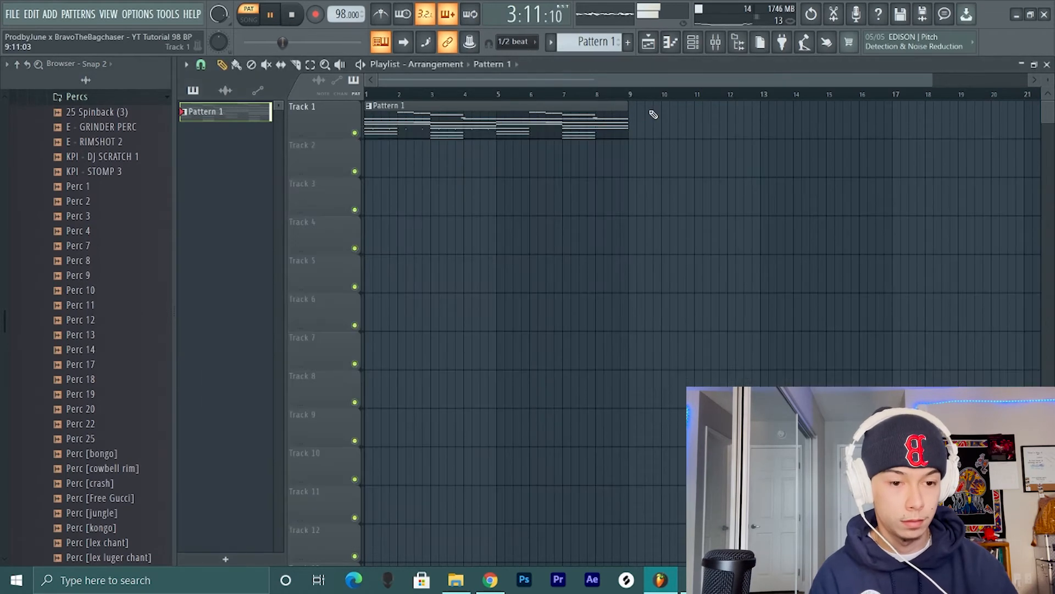
{"action": "left_click_drag", "start_coordinate": [496, 94], "coordinate": [365, 95]}
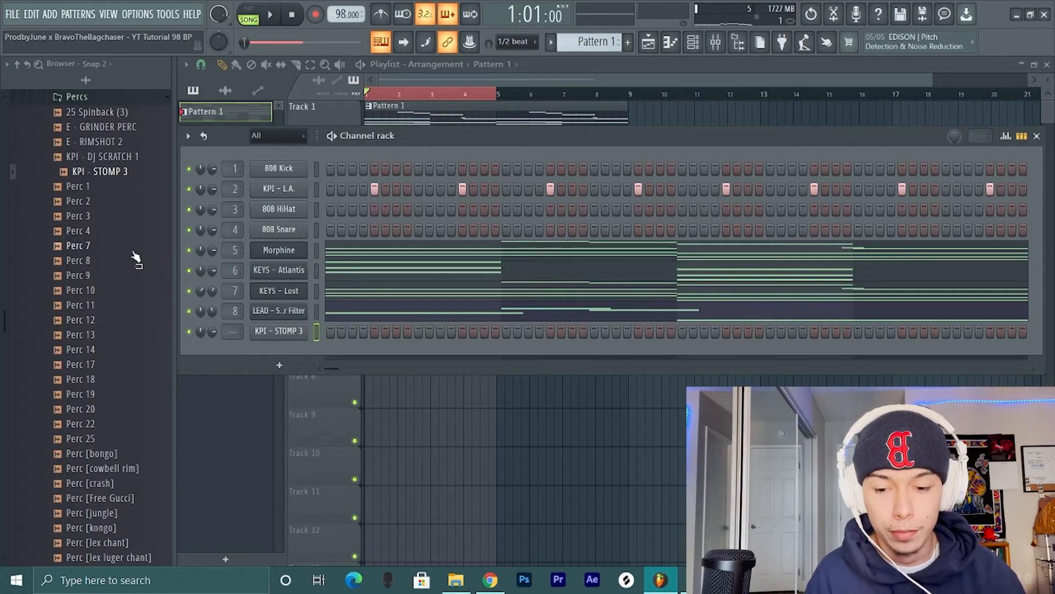
- Add the Perc 8 sample as a new channel below KPI - STOMP 3
{"action": "scroll", "coordinate": [135, 258], "scroll_direction": "down", "scroll_amount": 1}
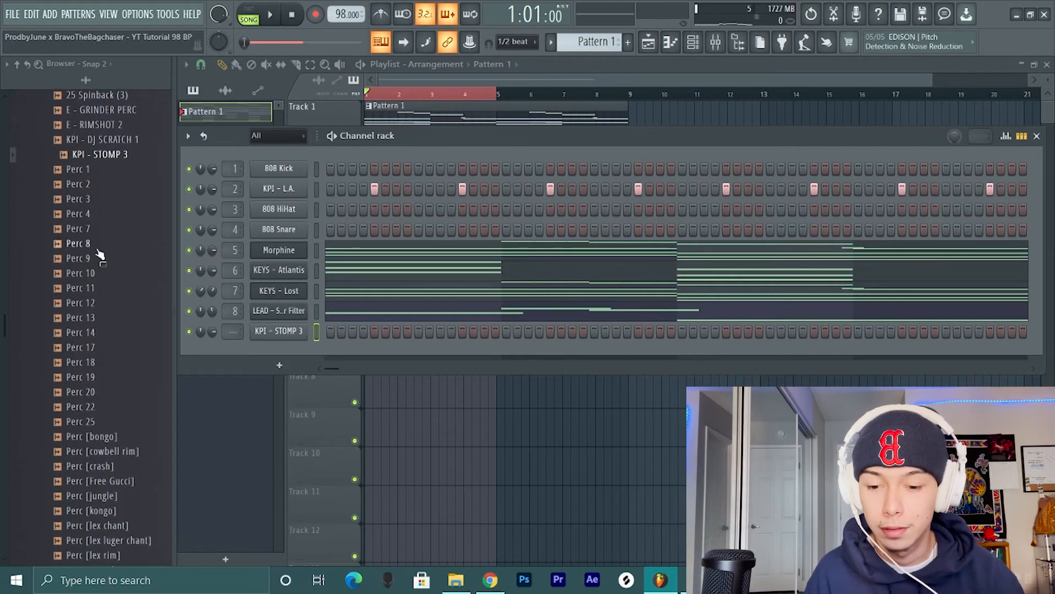
{"action": "left_click_drag", "start_coordinate": [96, 249], "coordinate": [252, 357]}
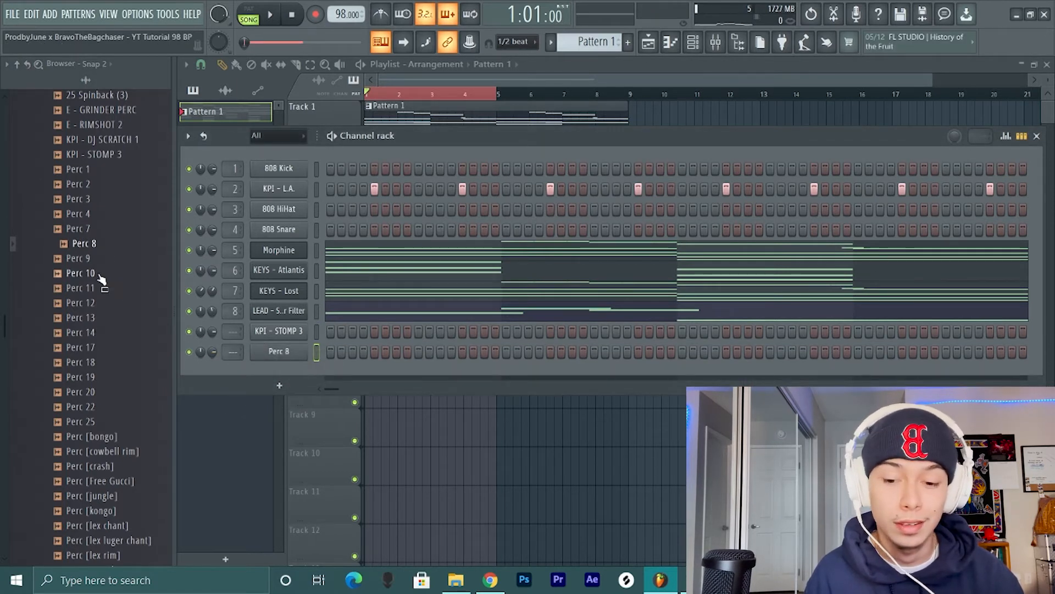
{"action": "scroll", "coordinate": [94, 290], "scroll_direction": "down", "scroll_amount": 1}
- Place Perc 8 hits on steps 1, 4, 7, 19 and 20 and check them during playback
{"action": "left_click", "coordinate": [331, 352]}
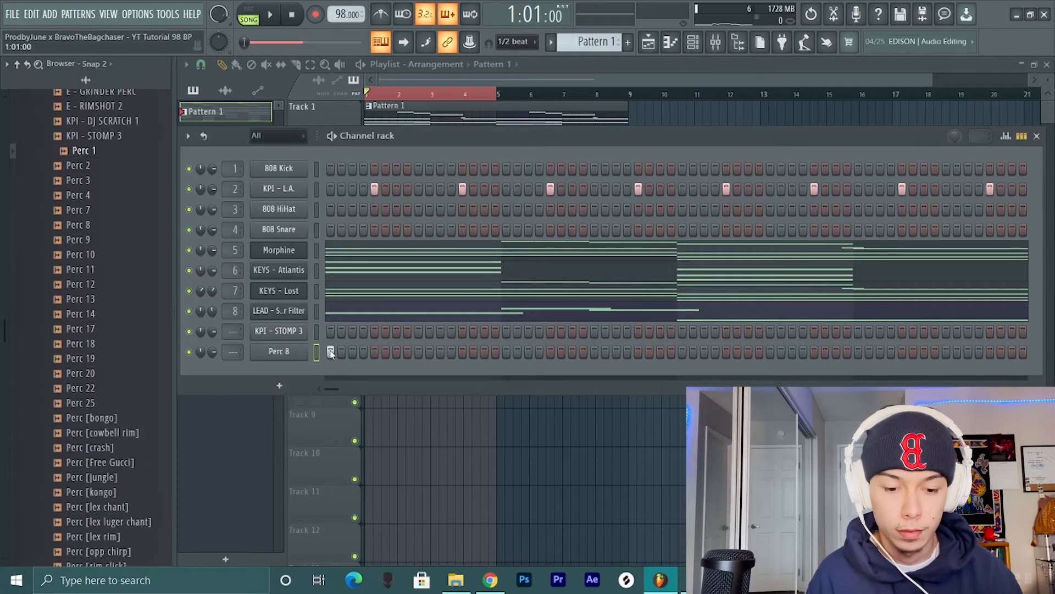
{"action": "left_click", "coordinate": [396, 351]}
{"action": "key", "text": "space"}
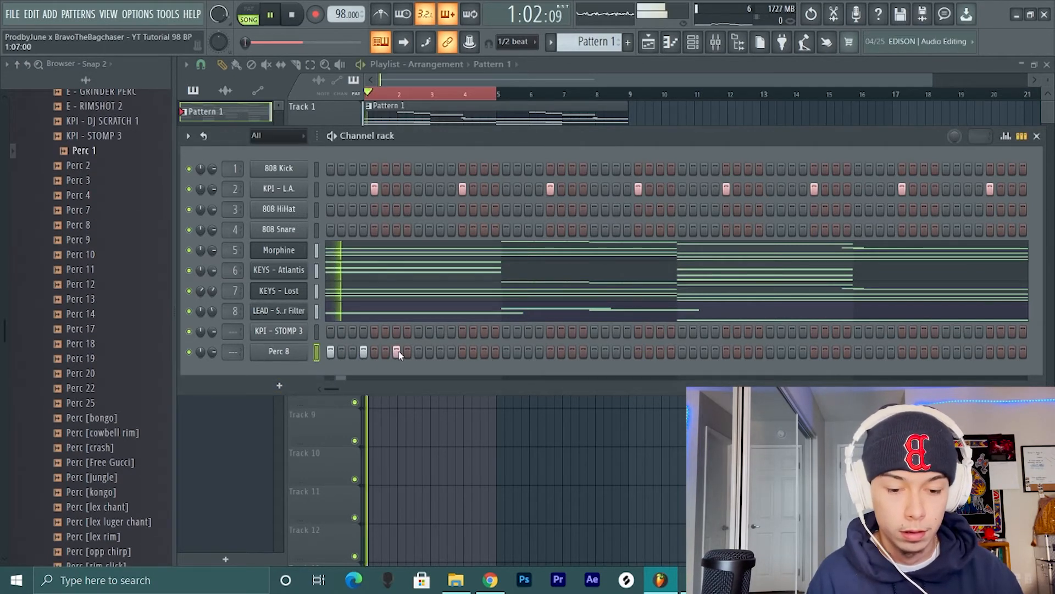
{"action": "left_click", "coordinate": [528, 351]}
{"action": "key", "text": "space"}
{"action": "left_click", "coordinate": [540, 352]}
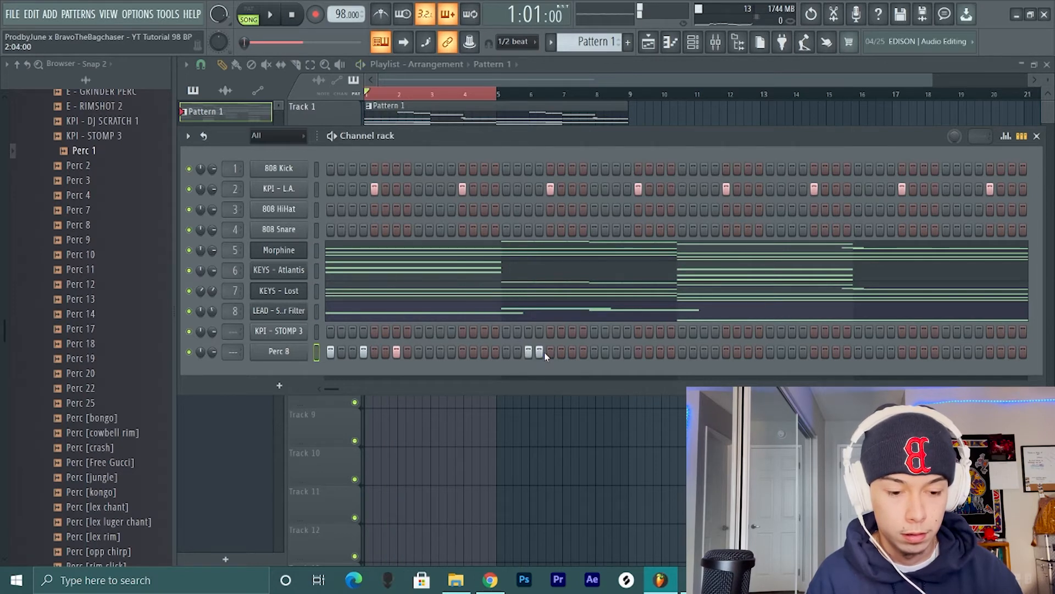
- Open the Perc 8 channel in the piano roll and place C5 notes in bar 2 at steps 4 and 7
{"action": "right_click", "coordinate": [295, 351]}
{"action": "left_click", "coordinate": [330, 349]}
{"action": "key", "text": "space"}
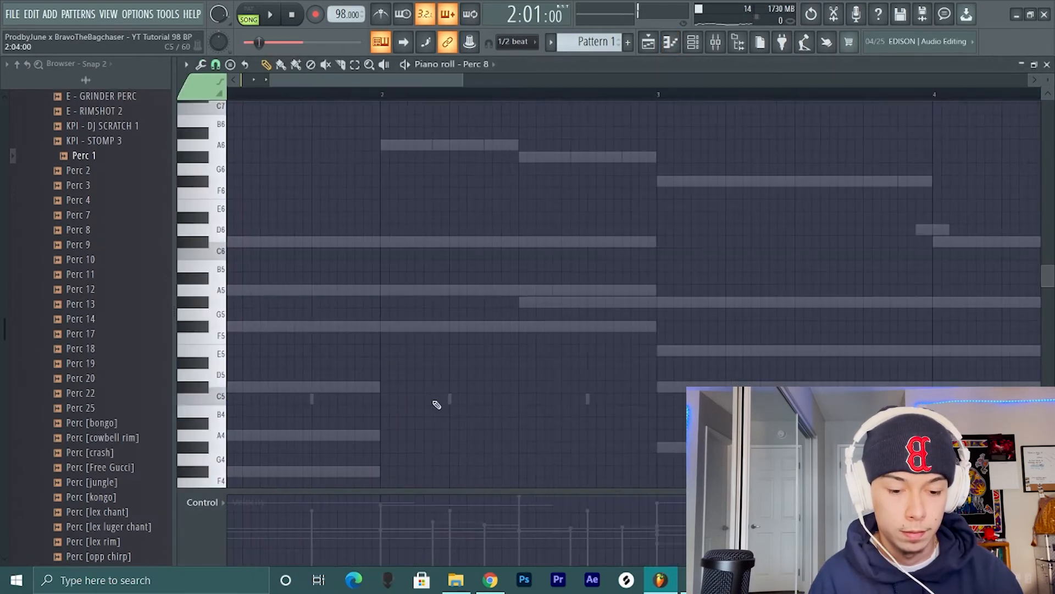
{"action": "left_click", "coordinate": [484, 400]}
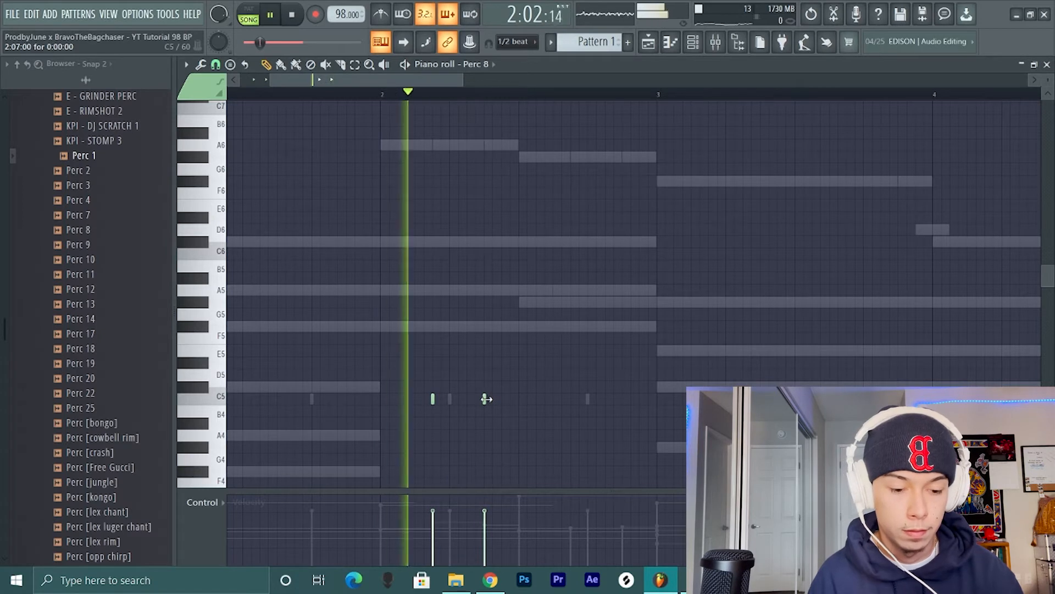
- Add three closely spaced C5 Perc 8 notes in bar 2 from step 11 to step 12, half a step apart, and check them during playback
{"action": "key", "text": "space"}
{"action": "left_click", "coordinate": [553, 399]}
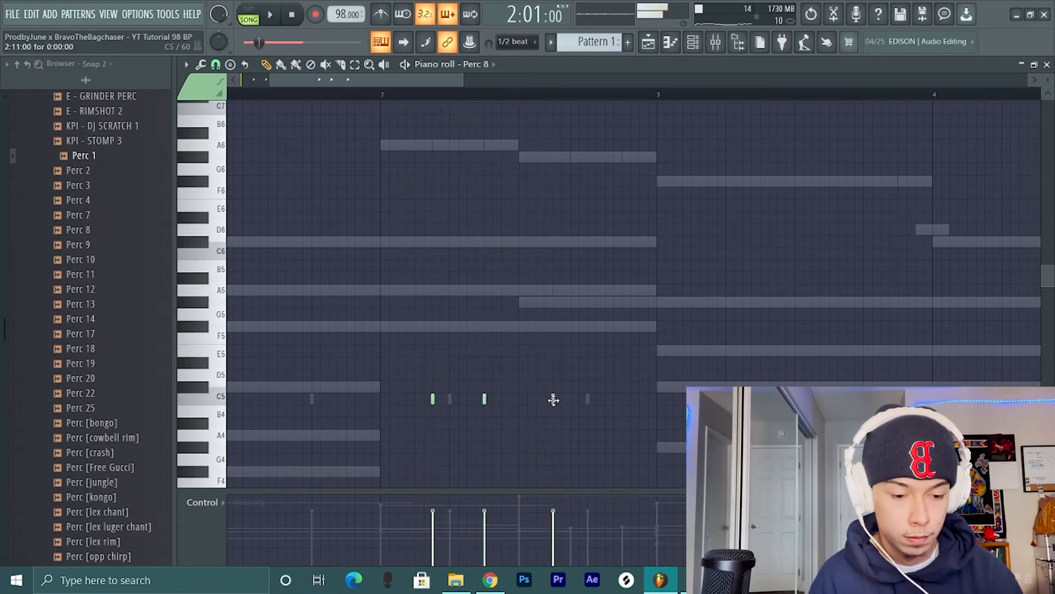
{"action": "left_click", "coordinate": [561, 400]}
{"action": "left_click", "coordinate": [570, 400]}
{"action": "key", "text": "space"}
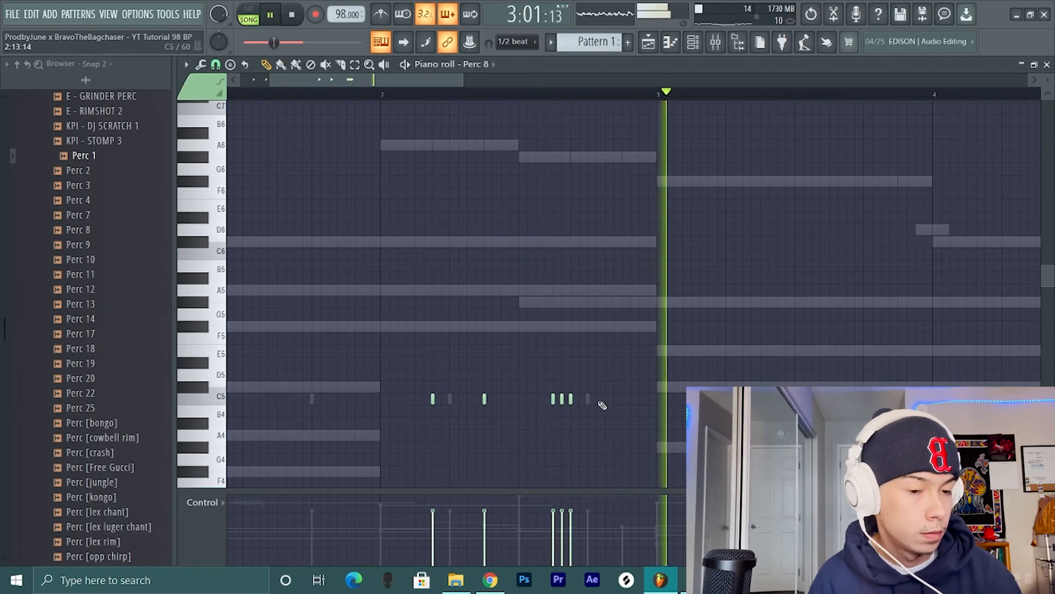
{"action": "key", "text": "space"}
- Duplicate the Perc 8 notes of bars 1 and 2 into bars 3 and 4
{"action": "scroll", "coordinate": [603, 405], "scroll_direction": "down", "scroll_amount": 3}
{"action": "scroll", "coordinate": [603, 405], "scroll_direction": "down", "scroll_amount": 1}
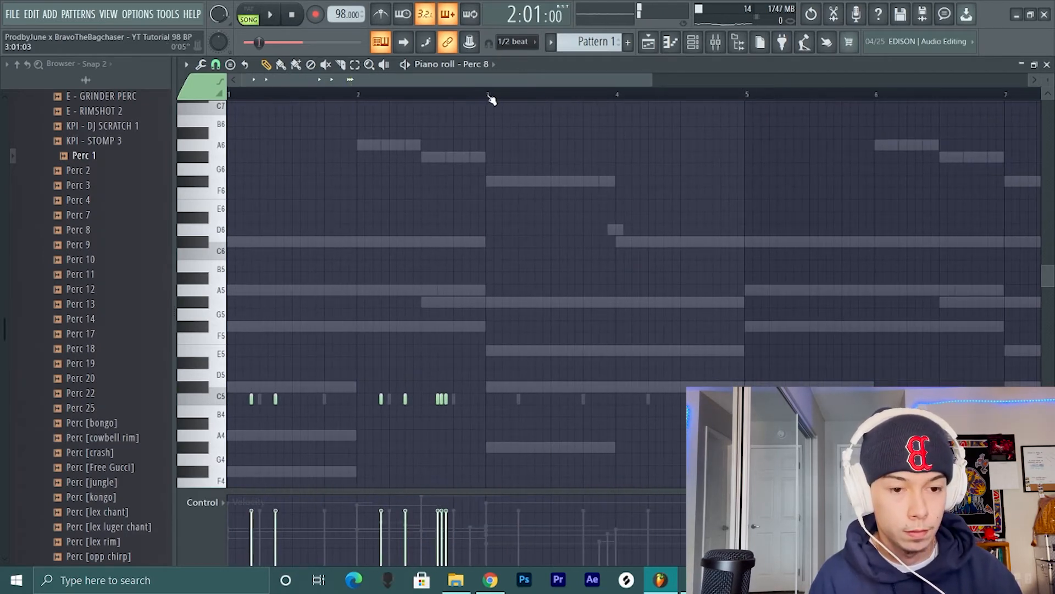
{"action": "left_click_drag", "start_coordinate": [488, 95], "coordinate": [61, 148]}
{"action": "key", "text": "ctrl+b"}
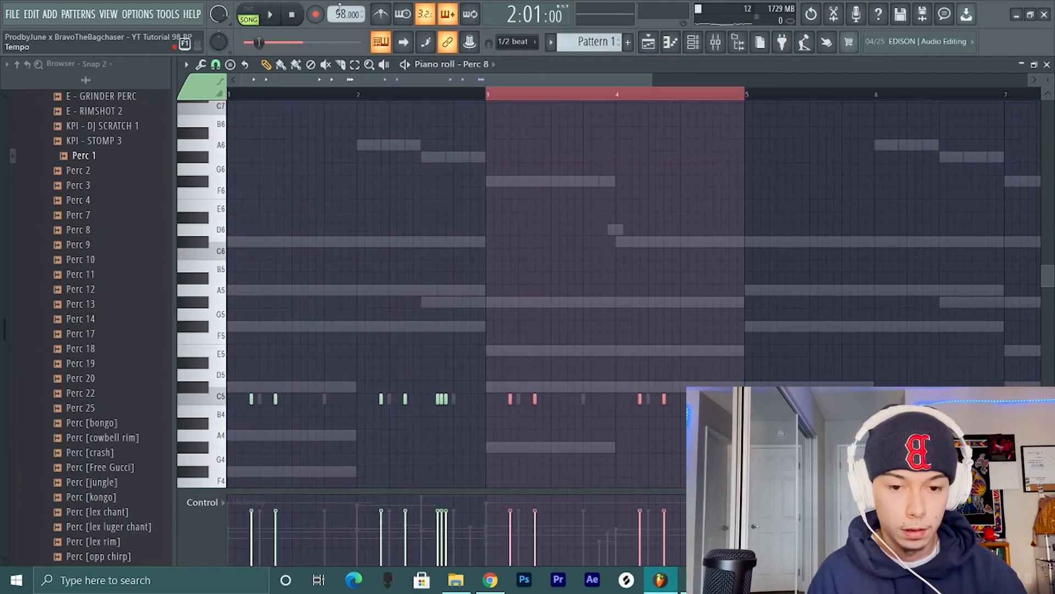
{"action": "left_click", "coordinate": [428, 97]}
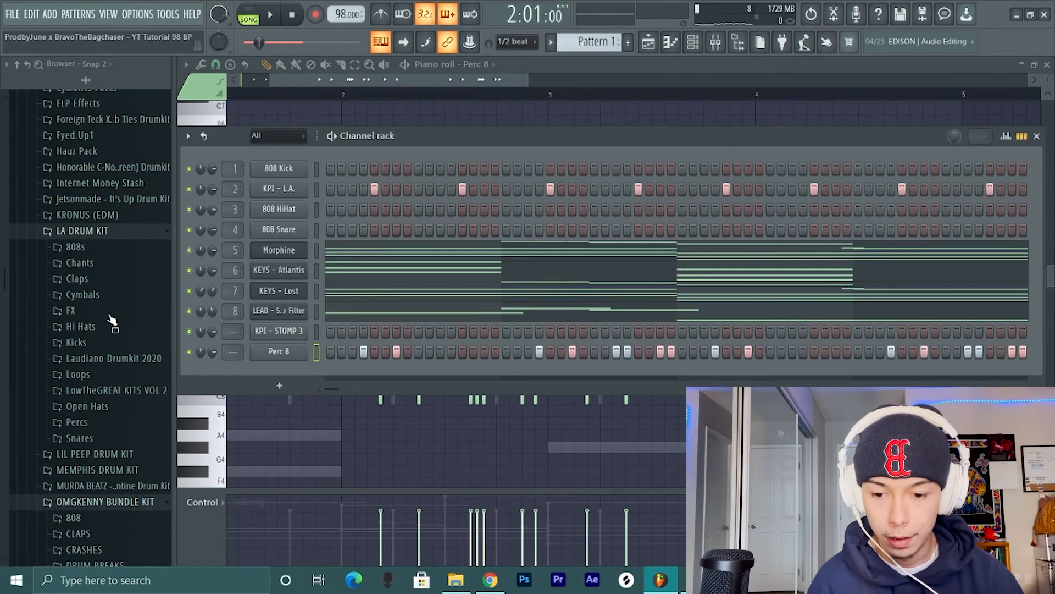
- Add the [AB] Crash - Mud sample from the Asapz Beats drum kit as a new channel below Perc 8
{"action": "scroll", "coordinate": [112, 321], "scroll_direction": "up", "scroll_amount": 5}
{"action": "left_click", "coordinate": [111, 205]}
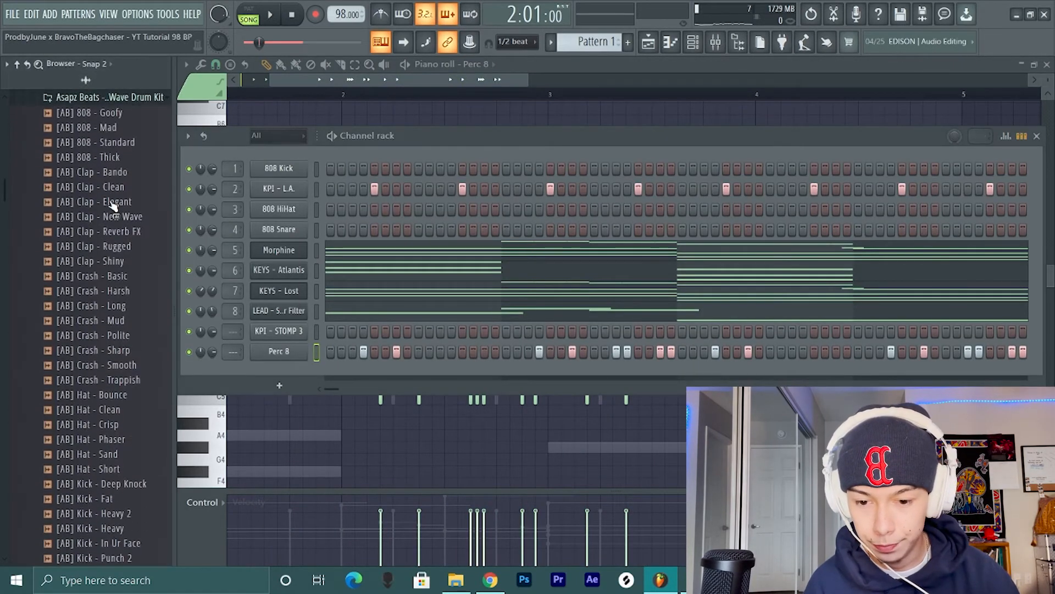
{"action": "left_click_drag", "start_coordinate": [113, 320], "coordinate": [241, 372]}
- Enable the [AB] Crash - Mud volume envelope with maximum hold and zero attack, decay and sustain, and audition C5
{"action": "left_click", "coordinate": [296, 372]}
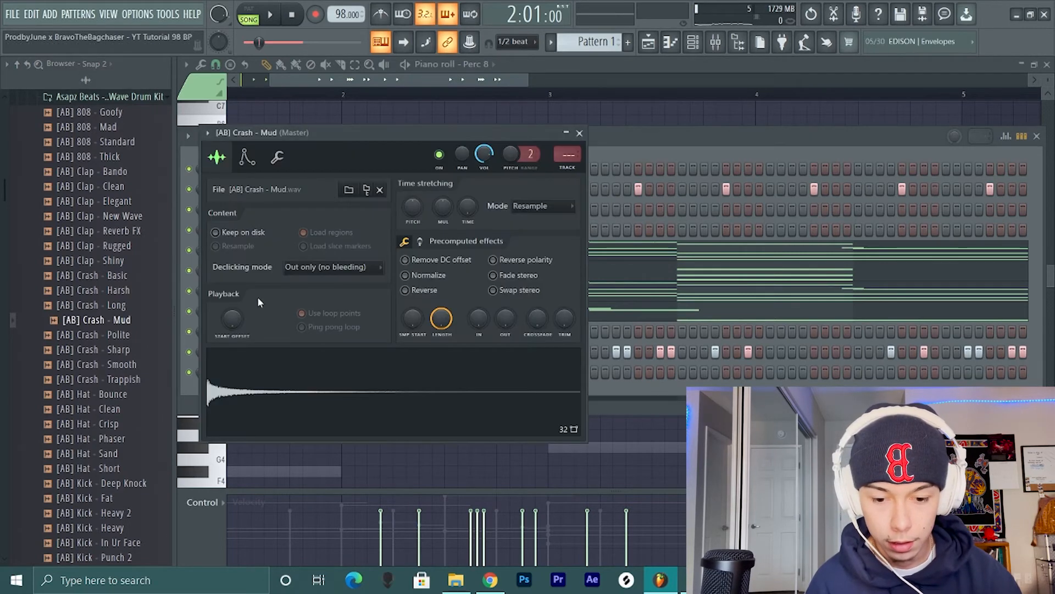
{"action": "left_click", "coordinate": [278, 159]}
{"action": "left_click", "coordinate": [248, 158]}
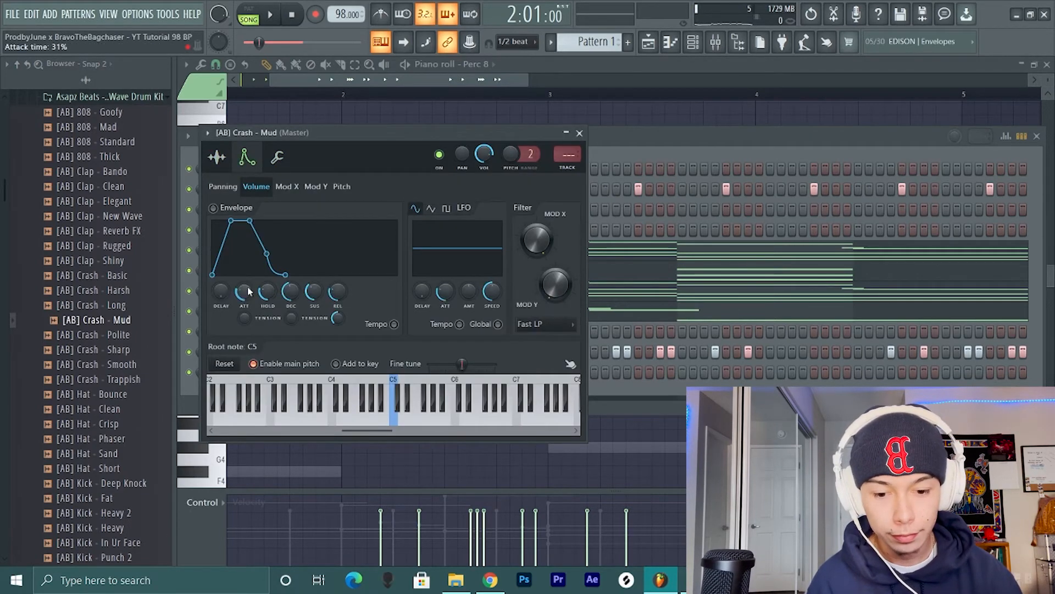
{"action": "left_click_drag", "start_coordinate": [249, 292], "coordinate": [282, 291]}
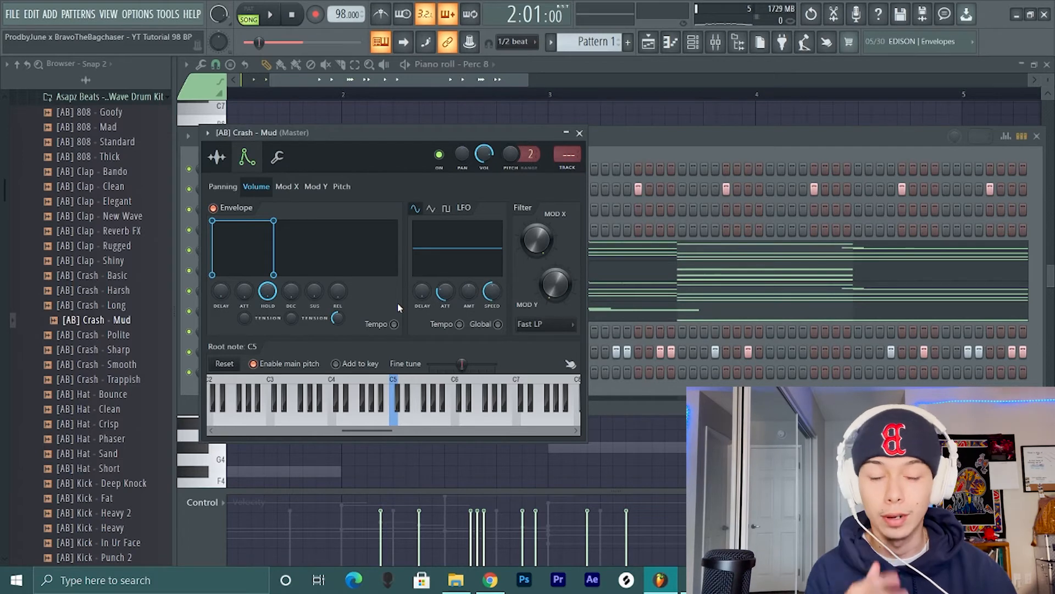
{"action": "key", "text": "q"}
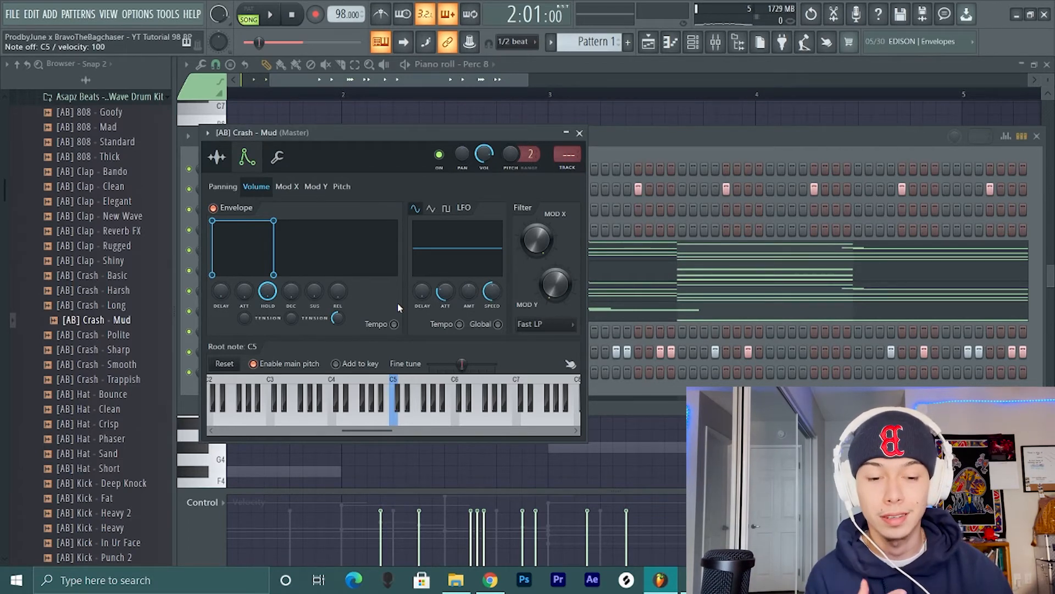
{"action": "key", "text": "q"}
{"action": "key", "text": "q"}
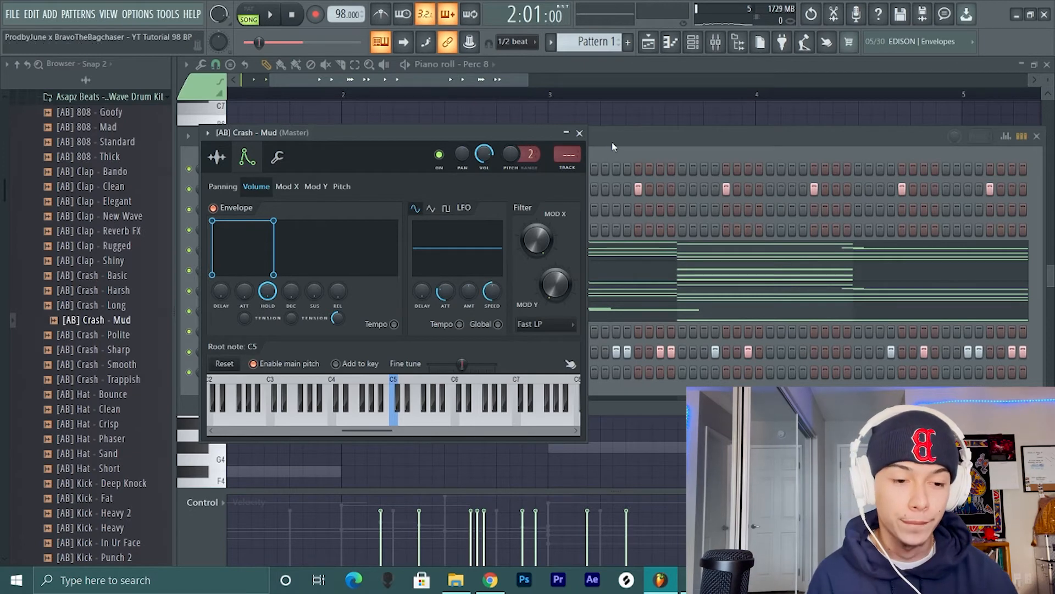
{"action": "left_click", "coordinate": [579, 133]}
- Place C5 notes for [AB] Crash - Mud in bars 2 and 4 at steps 1, 7, 13 and 15, removing the extra step 4 note in bar 4
{"action": "right_click", "coordinate": [292, 372]}
{"action": "left_click", "coordinate": [313, 370]}
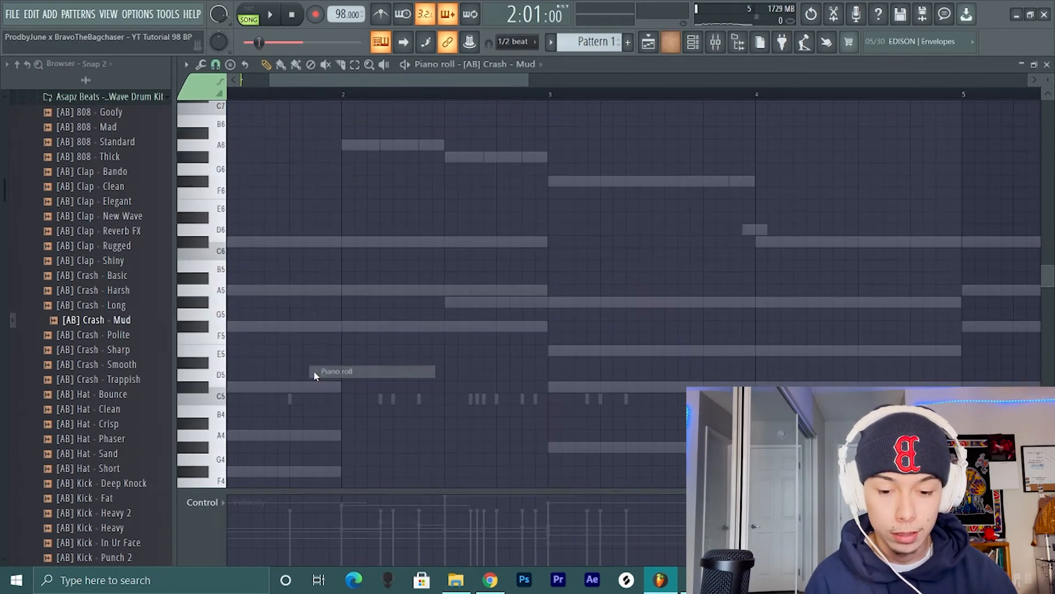
{"action": "scroll", "coordinate": [276, 346], "scroll_direction": "up", "scroll_amount": 2}
{"action": "scroll", "coordinate": [275, 346], "scroll_direction": "up", "scroll_amount": 2}
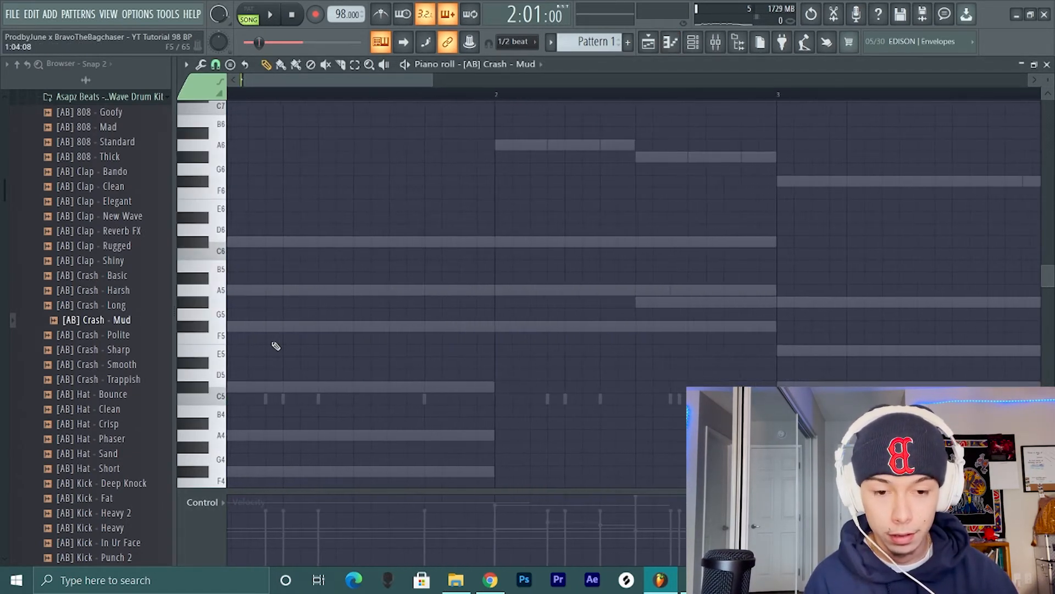
{"action": "scroll", "coordinate": [286, 362], "scroll_direction": "down", "scroll_amount": 2}
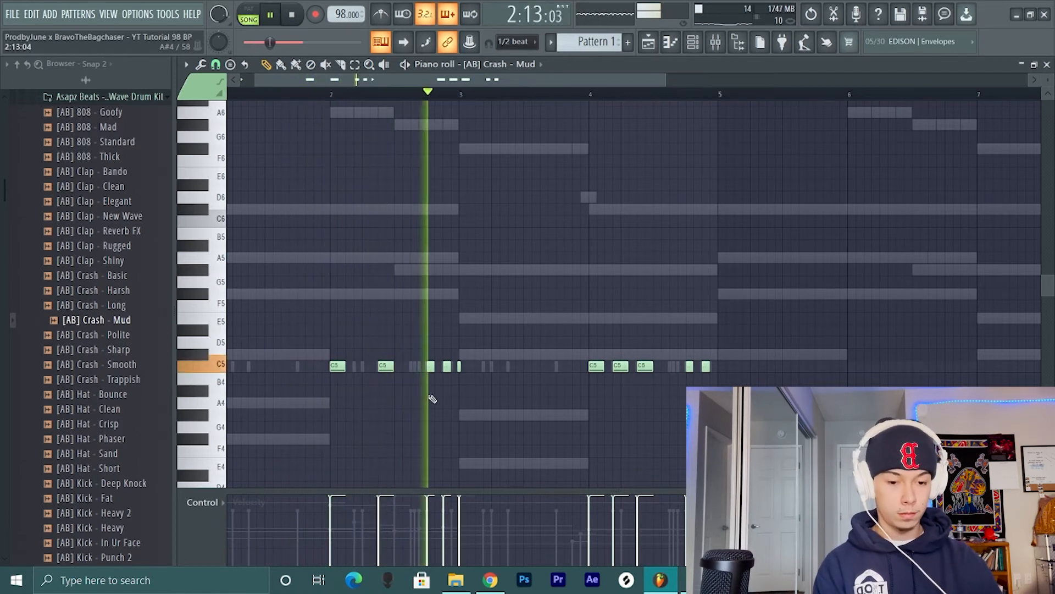
{"action": "right_click", "coordinate": [621, 365]}
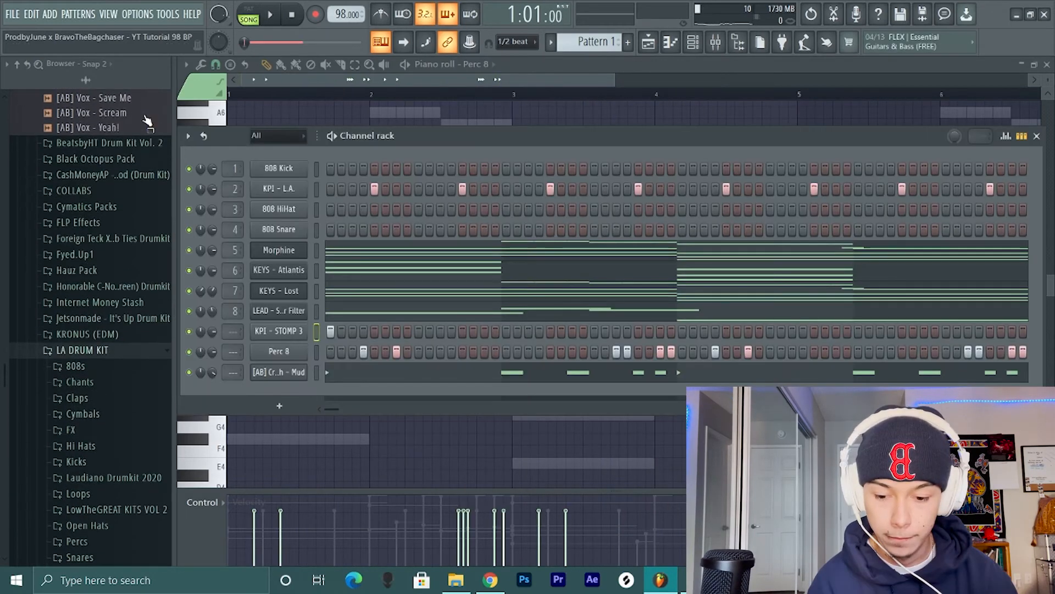
- Place KPI - STOMP 3 hits on steps 17, 23, 33, 49 and 55 during playback, leaving step 13 empty
{"action": "scroll", "coordinate": [146, 116], "scroll_direction": "down", "scroll_amount": 5}
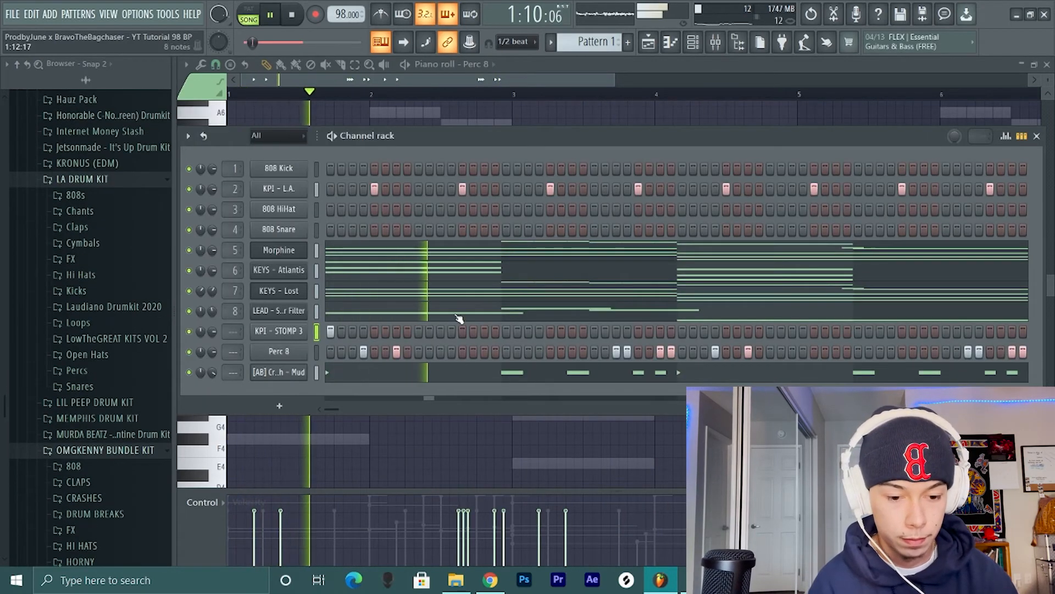
{"action": "left_click", "coordinate": [462, 331]}
{"action": "left_click", "coordinate": [506, 331]}
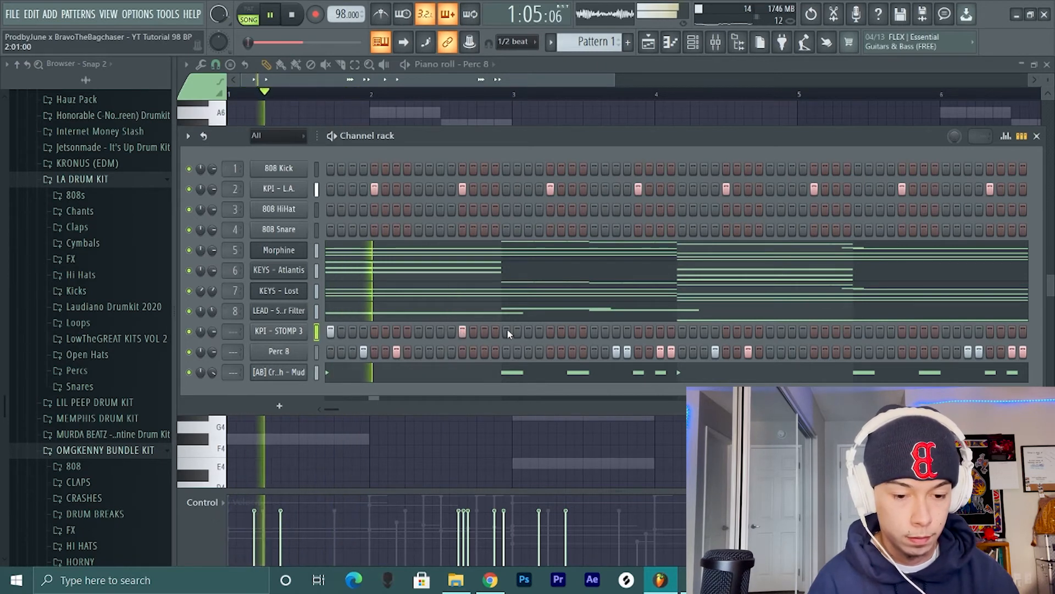
{"action": "left_click", "coordinate": [462, 330]}
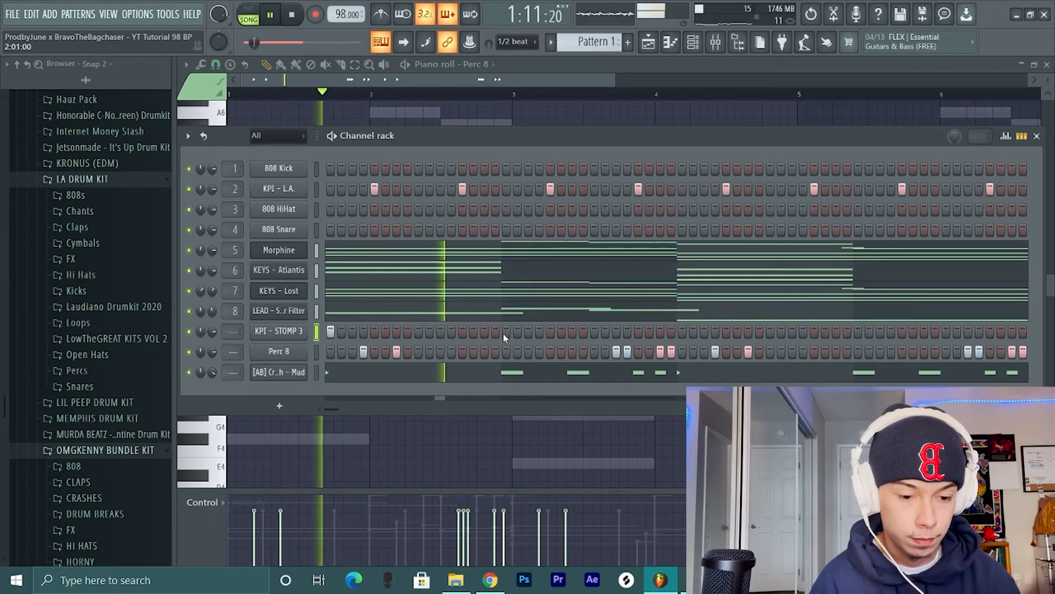
{"action": "left_click", "coordinate": [573, 330]}
{"action": "left_click", "coordinate": [682, 331]}
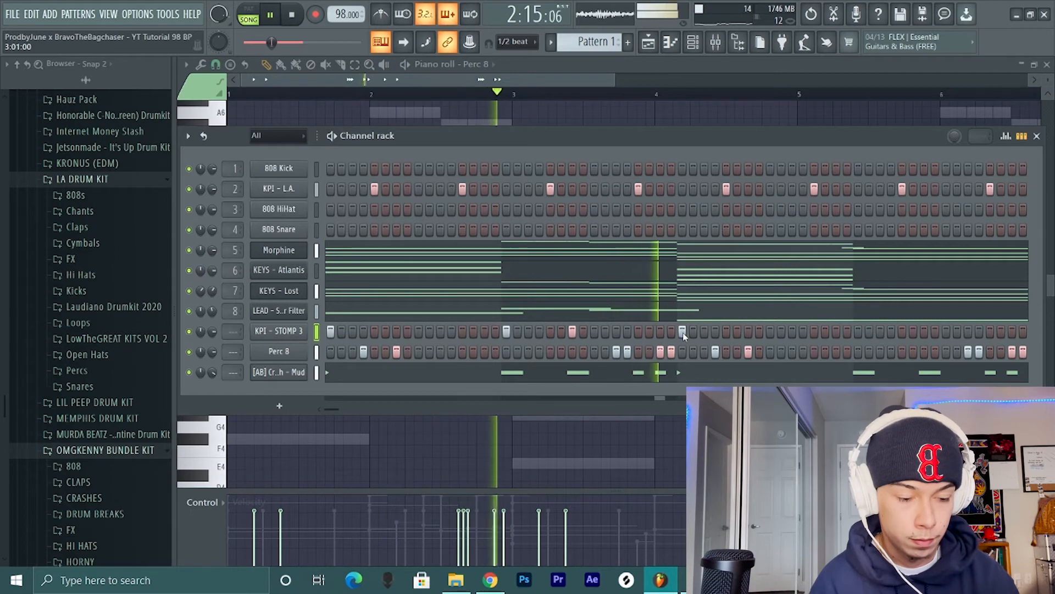
{"action": "left_click", "coordinate": [858, 331]}
{"action": "left_click", "coordinate": [924, 331]}
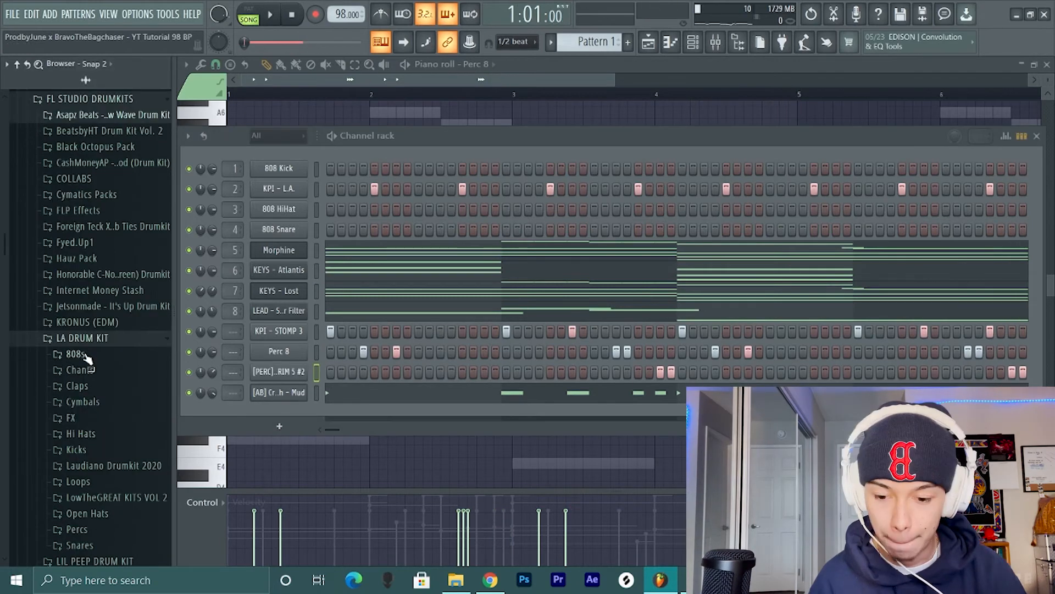
- Play the beat from bar 1 to check the stomp, percussion, rim and crash hits together
{"action": "scroll", "coordinate": [85, 357], "scroll_direction": "down", "scroll_amount": 5}
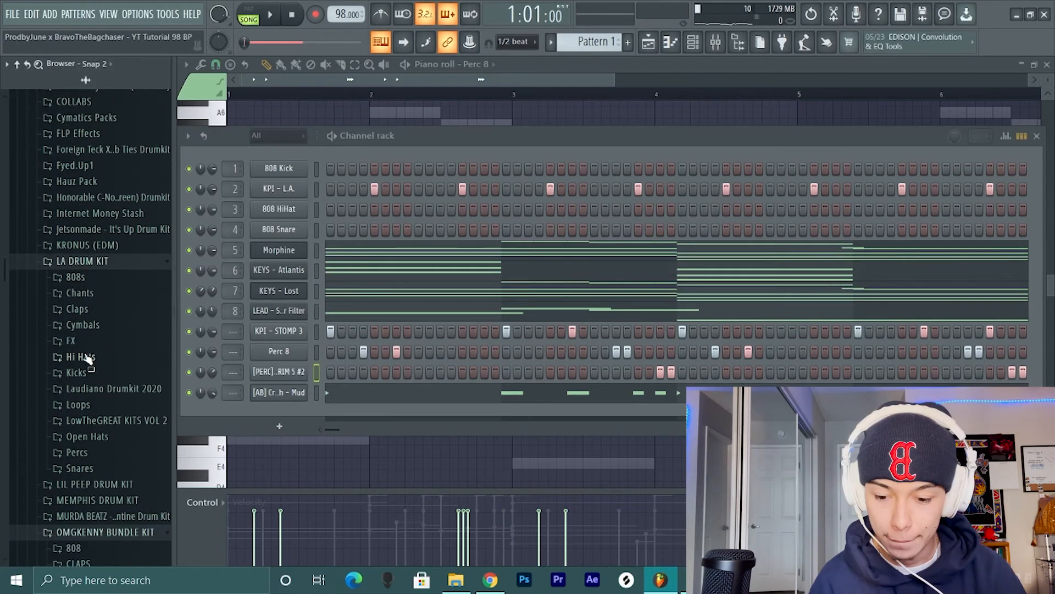
{"action": "key", "text": "space"}
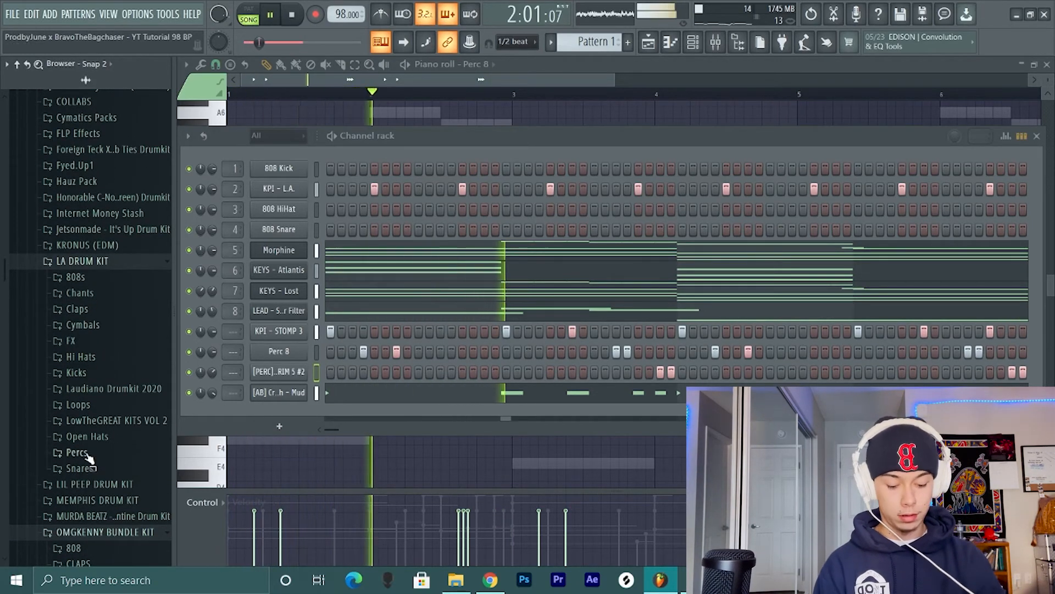
{"action": "key", "text": "space"}
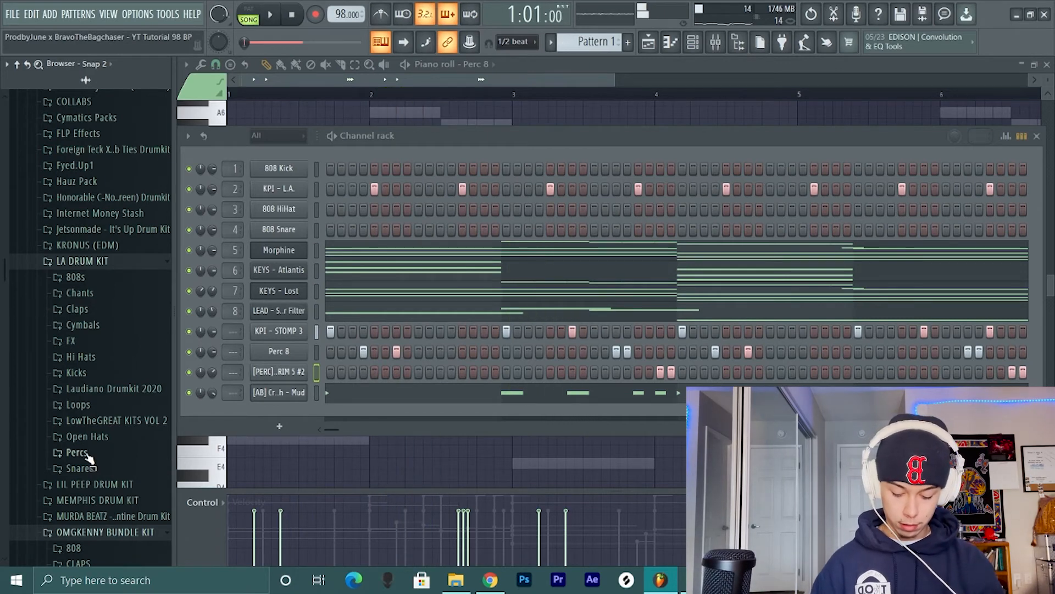
- Select the 808 HiHat channel, collapse the LA DRUM KIT folder and look inside Internet Money Stash for hi-hats
{"action": "left_click", "coordinate": [316, 209]}
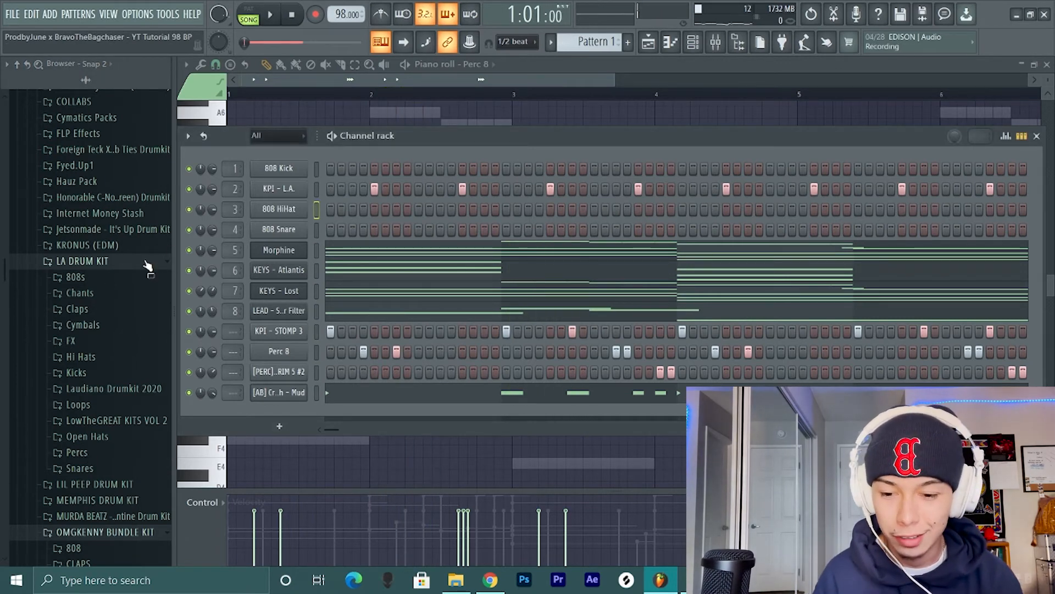
{"action": "left_click", "coordinate": [125, 264]}
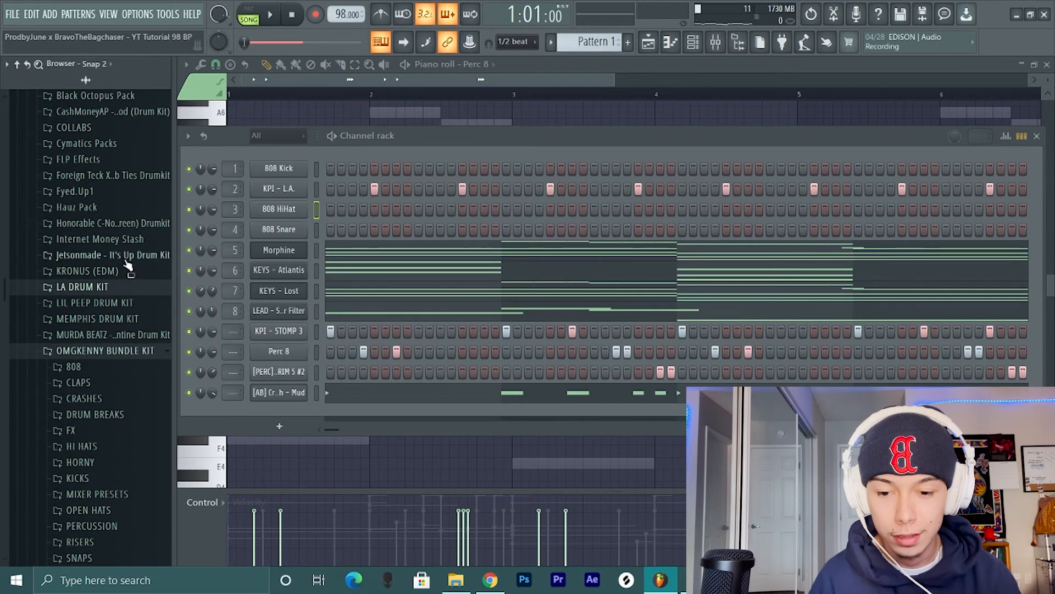
{"action": "left_click", "coordinate": [124, 242]}
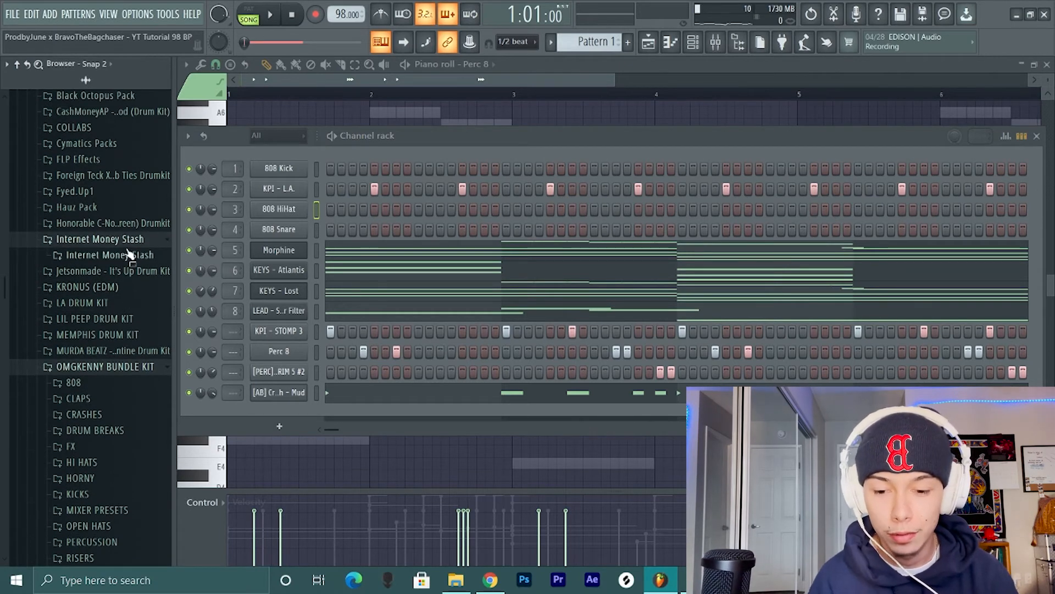
{"action": "left_click", "coordinate": [130, 255]}
{"action": "scroll", "coordinate": [131, 336], "scroll_direction": "up", "scroll_amount": 3}
{"action": "left_click", "coordinate": [127, 330]}
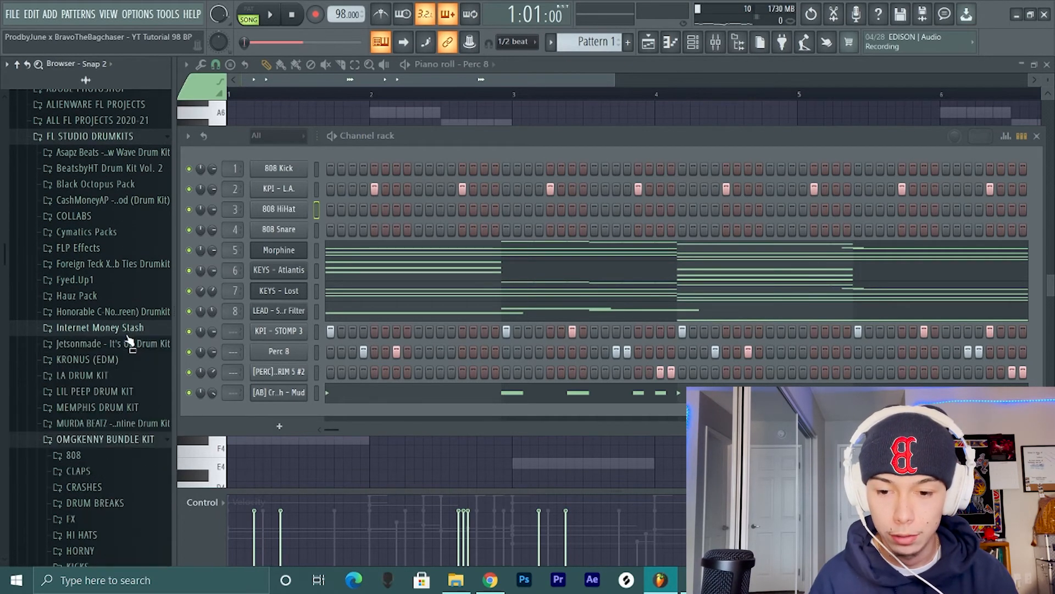
- Audition the [AB] Hat - Clean and [AB] Hat - Bounce samples in the Asapz Beats drum kit
{"action": "scroll", "coordinate": [127, 330], "scroll_direction": "up", "scroll_amount": 4}
{"action": "left_click", "coordinate": [118, 277]}
{"action": "scroll", "coordinate": [110, 299], "scroll_direction": "down", "scroll_amount": 3}
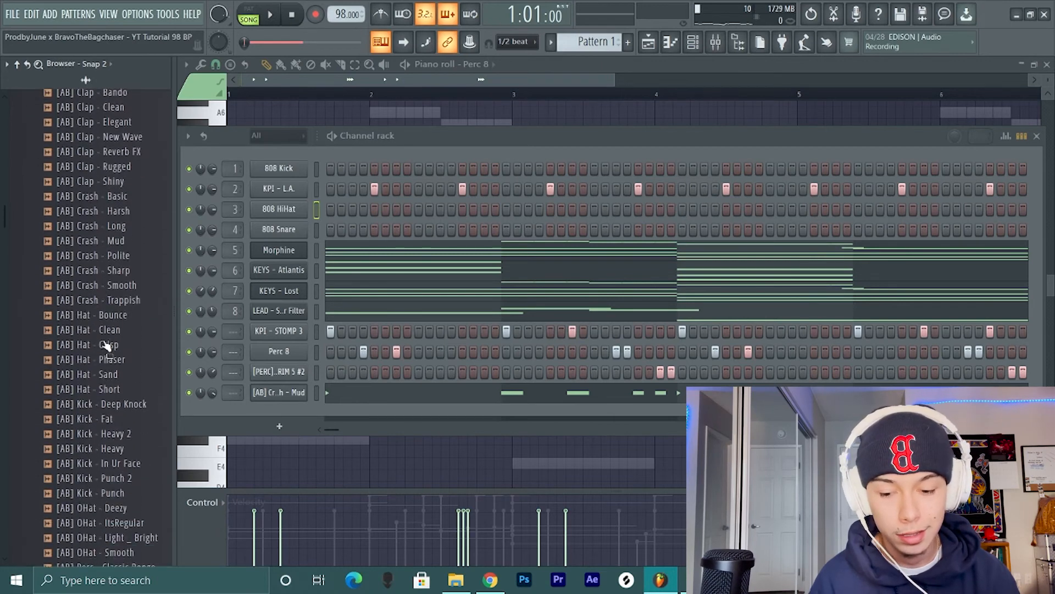
{"action": "left_click", "coordinate": [110, 329]}
{"action": "left_click", "coordinate": [109, 316]}
{"action": "scroll", "coordinate": [110, 321], "scroll_direction": "down", "scroll_amount": 8}
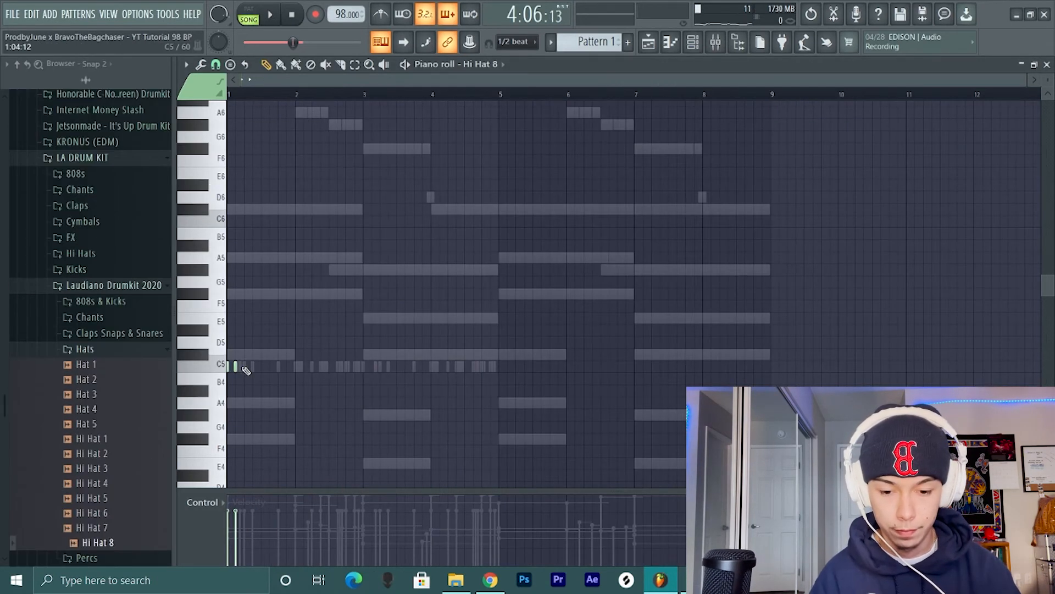
- Place a C5 Hi Hat 8 note on step 3 of bar 1 and duplicate the first beat's two notes beat by beat through bar 2
{"action": "left_click", "coordinate": [236, 367]}
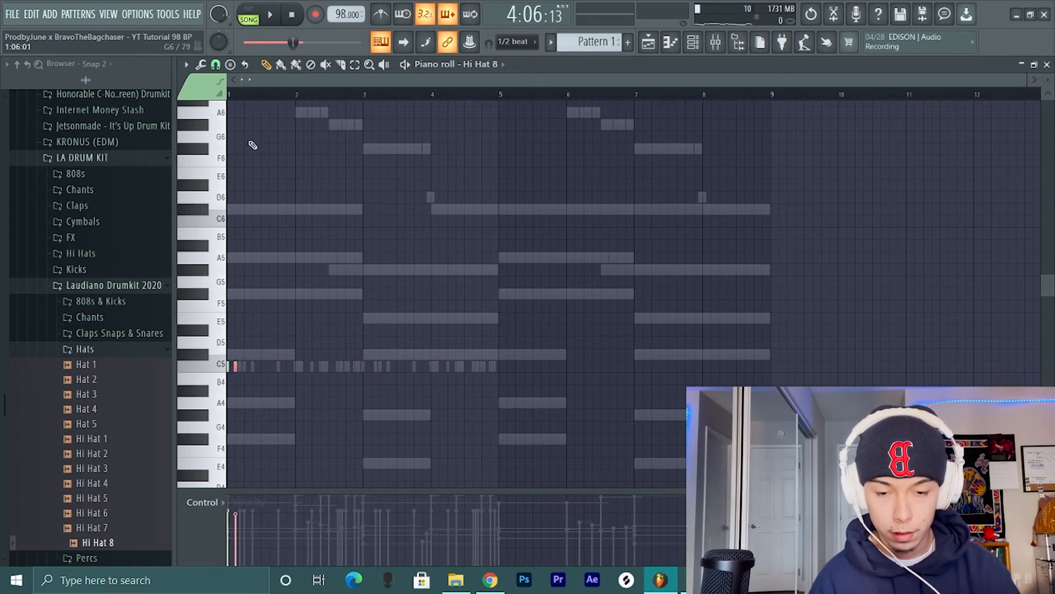
{"action": "scroll", "coordinate": [252, 145], "scroll_direction": "up", "scroll_amount": 4}
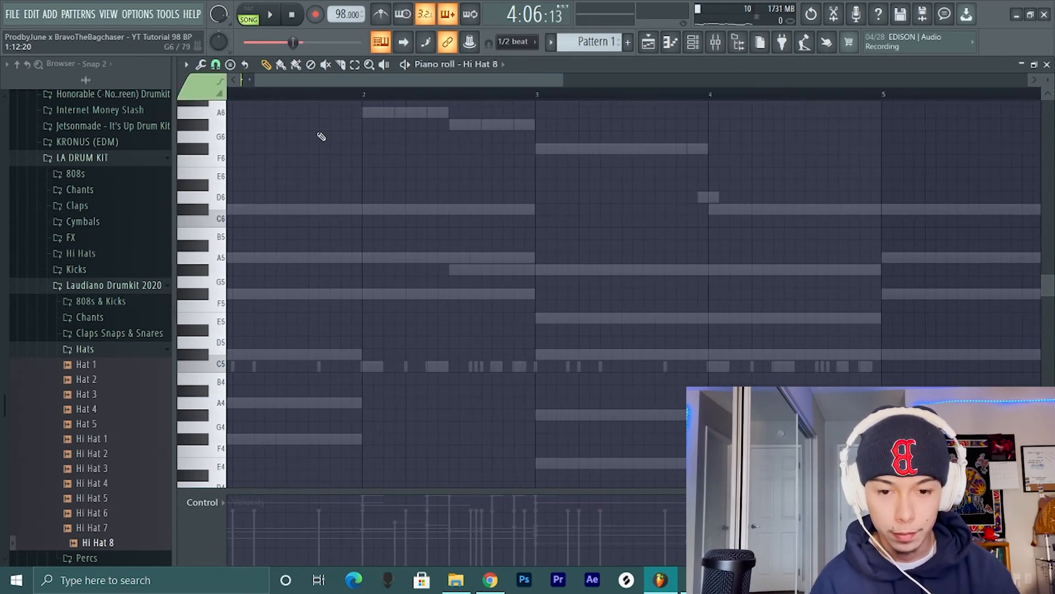
{"action": "scroll", "coordinate": [322, 137], "scroll_direction": "left", "scroll_amount": 2}
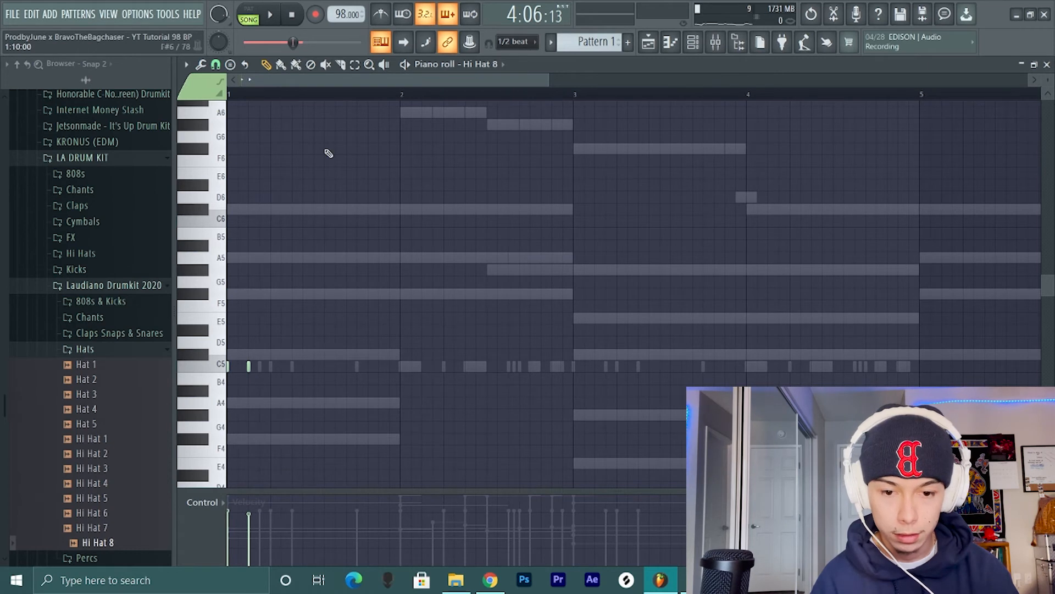
{"action": "left_click_drag", "start_coordinate": [276, 98], "coordinate": [229, 96]}
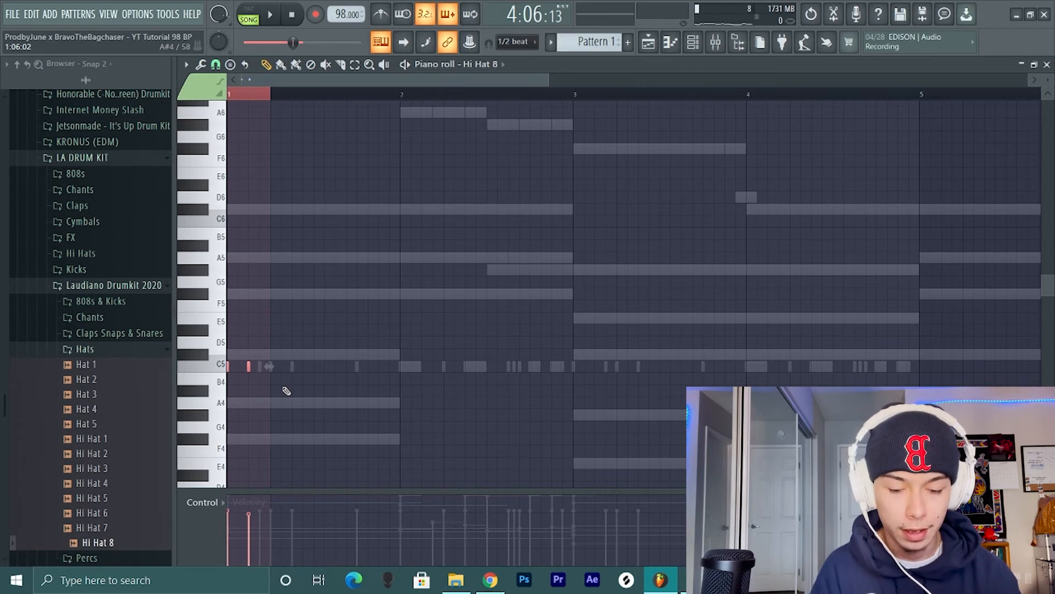
{"action": "key", "text": "ctrl+b"}
{"action": "key", "text": "ctrl+b"}
{"action": "key", "text": "ctrl+b"}
{"action": "key", "text": "ctrl+b"}
{"action": "key", "text": "ctrl+b"}
{"action": "key", "text": "ctrl+b"}
{"action": "key", "text": "ctrl+b"}
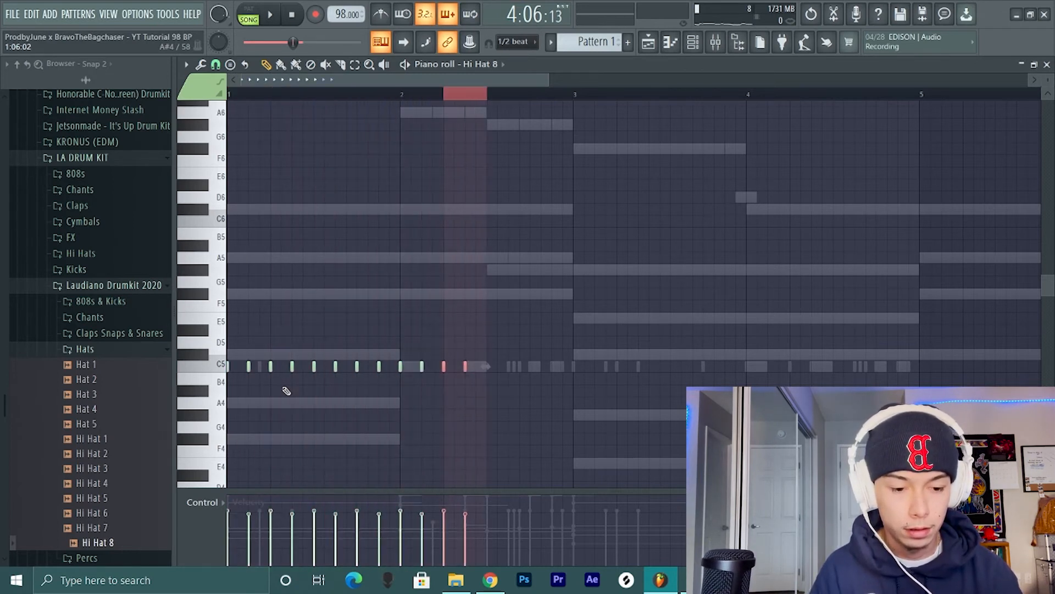
- Duplicate the Hi Hat 8 notes of bars 1 and 2 into bars 3 and 4 and play the beat
{"action": "left_click_drag", "start_coordinate": [570, 97], "coordinate": [129, 125]}
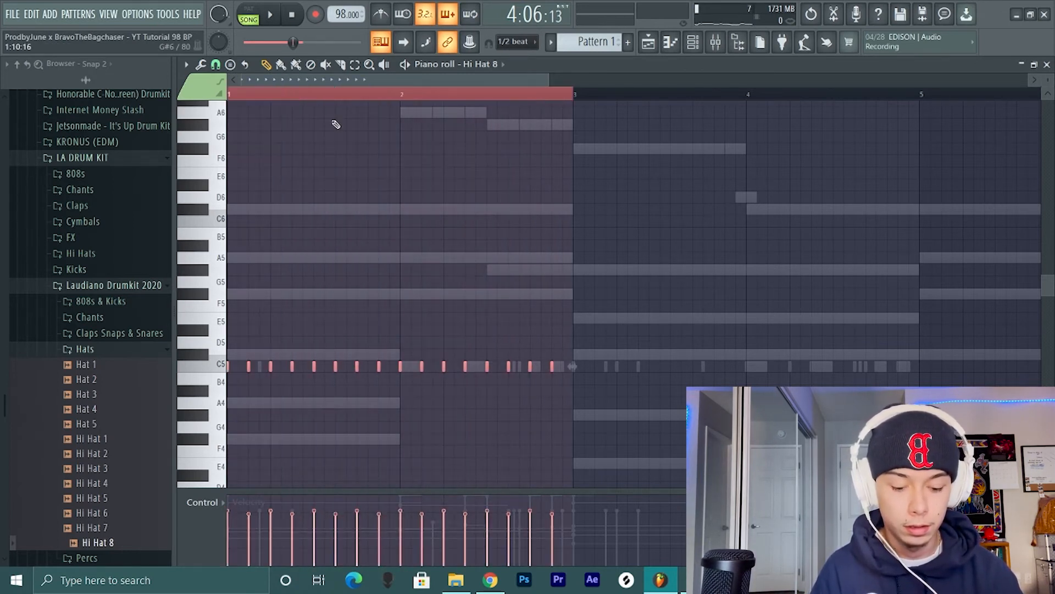
{"action": "key", "text": "ctrl+b"}
{"action": "left_click", "coordinate": [440, 97]}
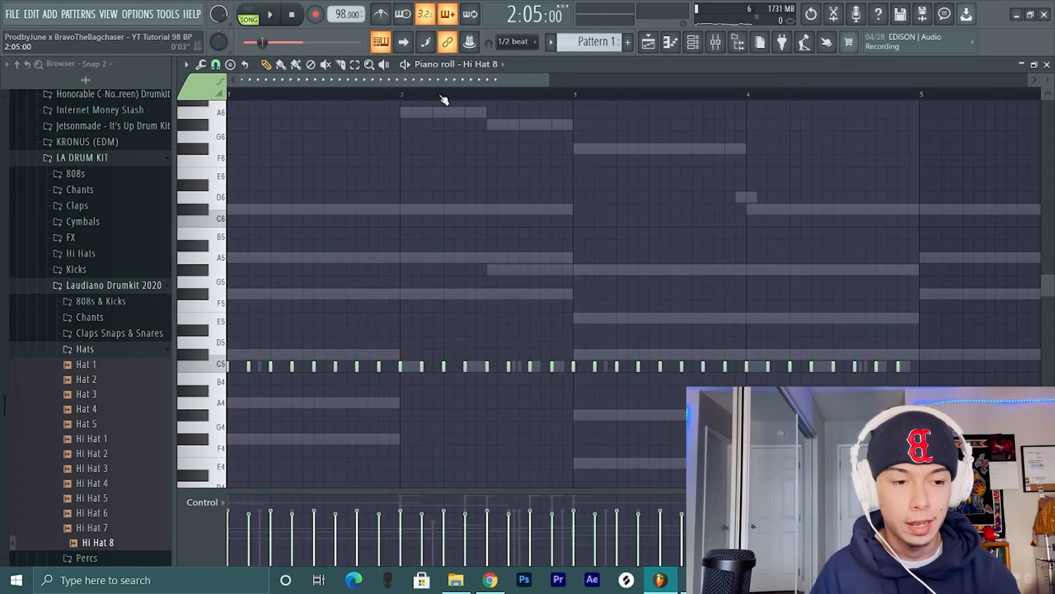
{"action": "key", "text": "space"}
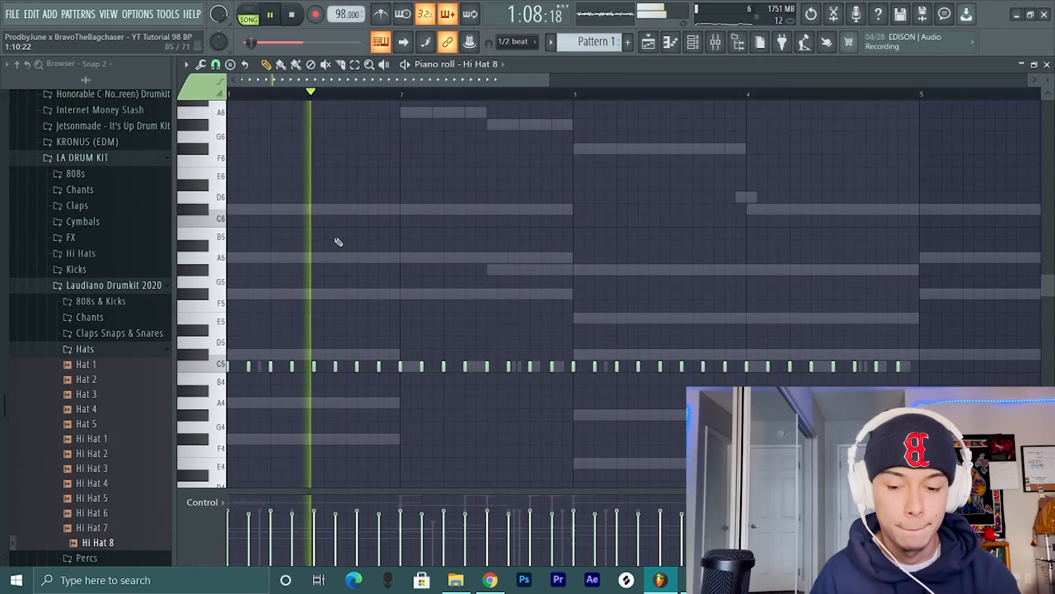
{"action": "key", "text": "space"}
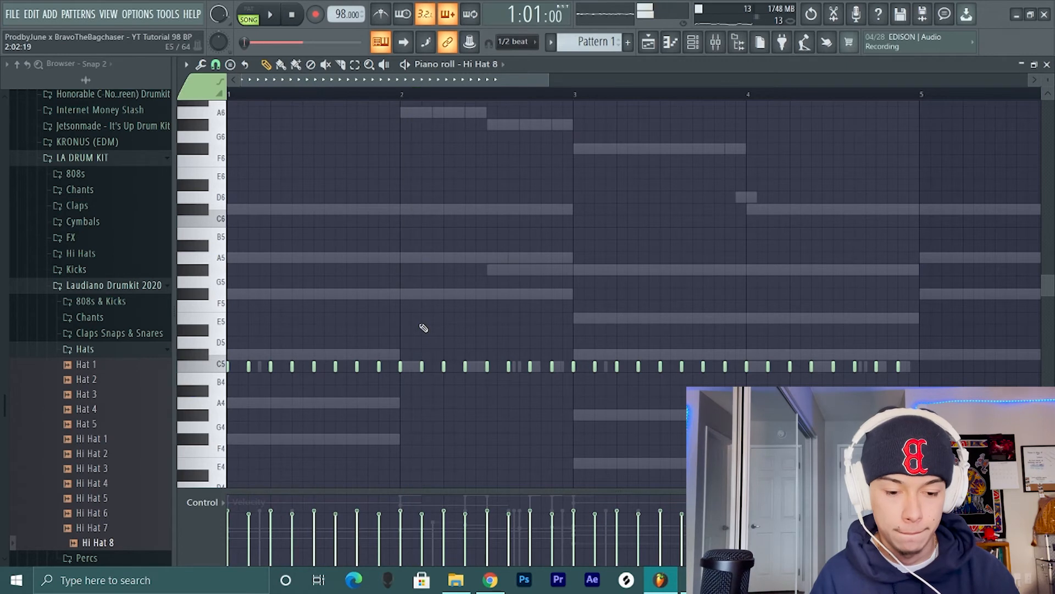
- Set the piano roll snap to 1/4 step and add three half-step C5 hi-hat roll notes after step 3 of bar 2
{"action": "scroll", "coordinate": [423, 329], "scroll_direction": "up", "scroll_amount": 3}
{"action": "left_click", "coordinate": [216, 64]}
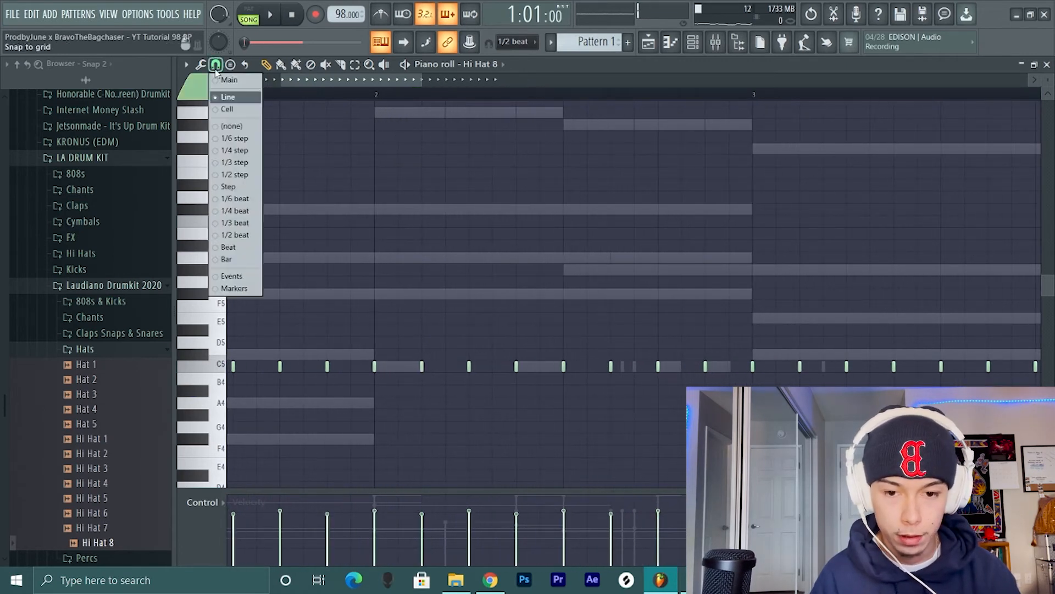
{"action": "left_click", "coordinate": [229, 147]}
{"action": "left_click", "coordinate": [434, 366]}
{"action": "left_click", "coordinate": [445, 367]}
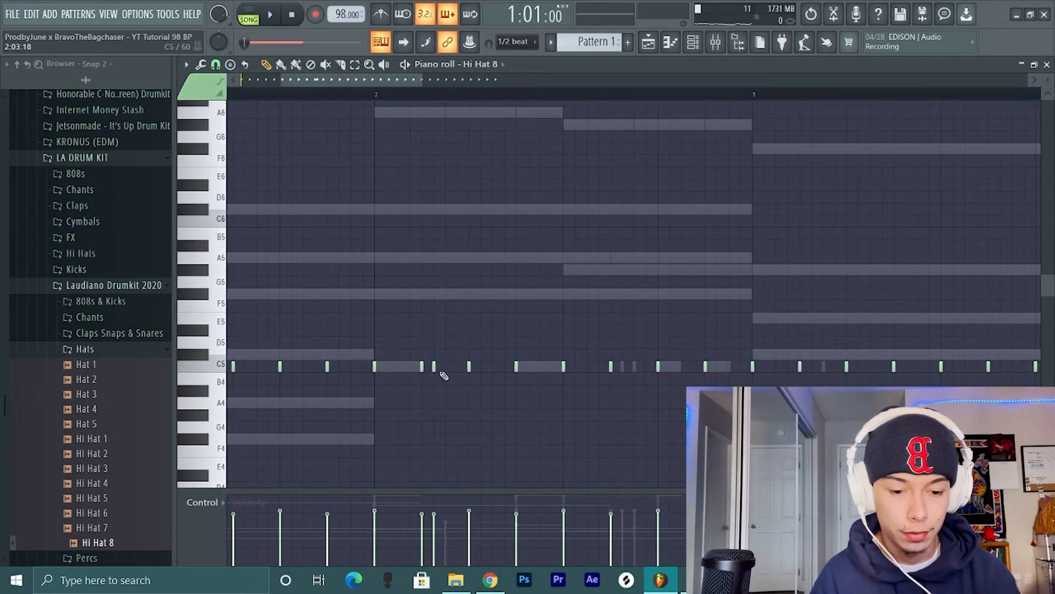
{"action": "left_click", "coordinate": [458, 366]}
{"action": "key", "text": "space"}
{"action": "scroll", "coordinate": [458, 372], "scroll_direction": "down", "scroll_amount": 3}
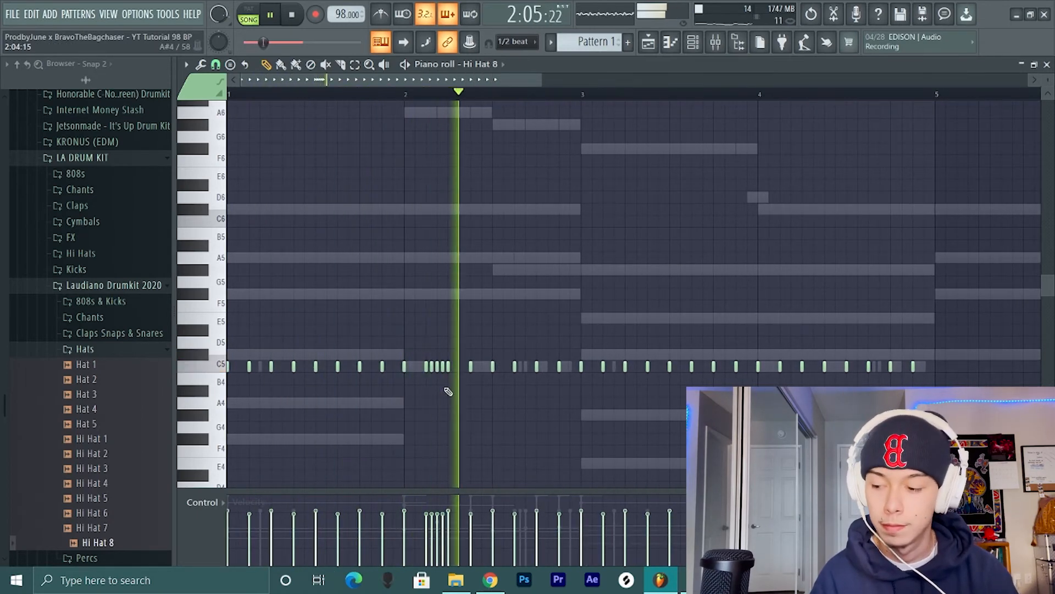
{"action": "key", "text": "space"}
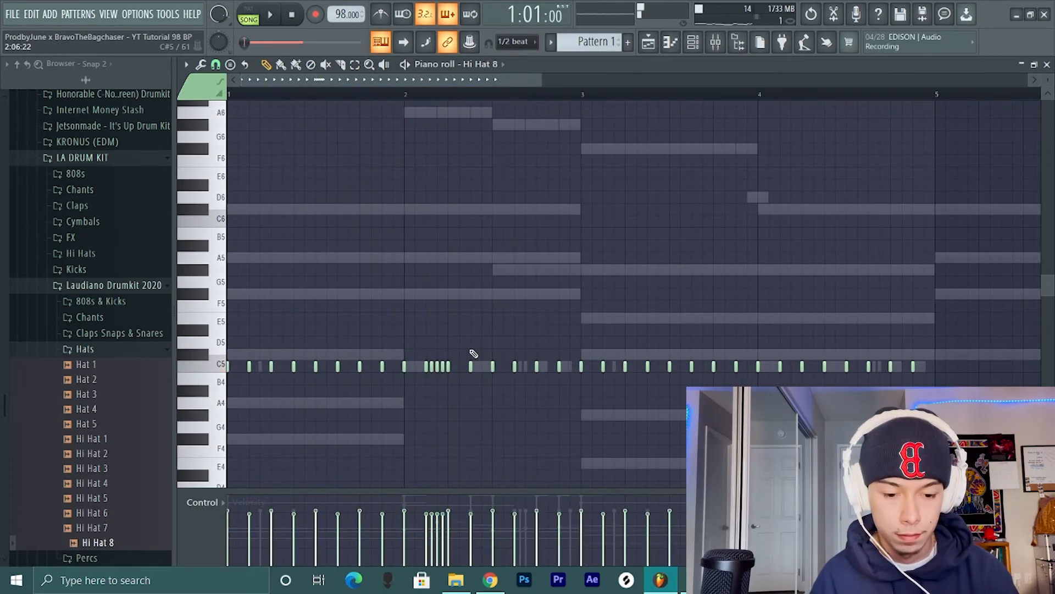
- Tighten the bar 2 hi-hat roll to quarter-step C5 notes within step 3, deleting the two roll notes in step 4
{"action": "scroll", "coordinate": [438, 353], "scroll_direction": "up", "scroll_amount": 3}
{"action": "left_click", "coordinate": [401, 366]}
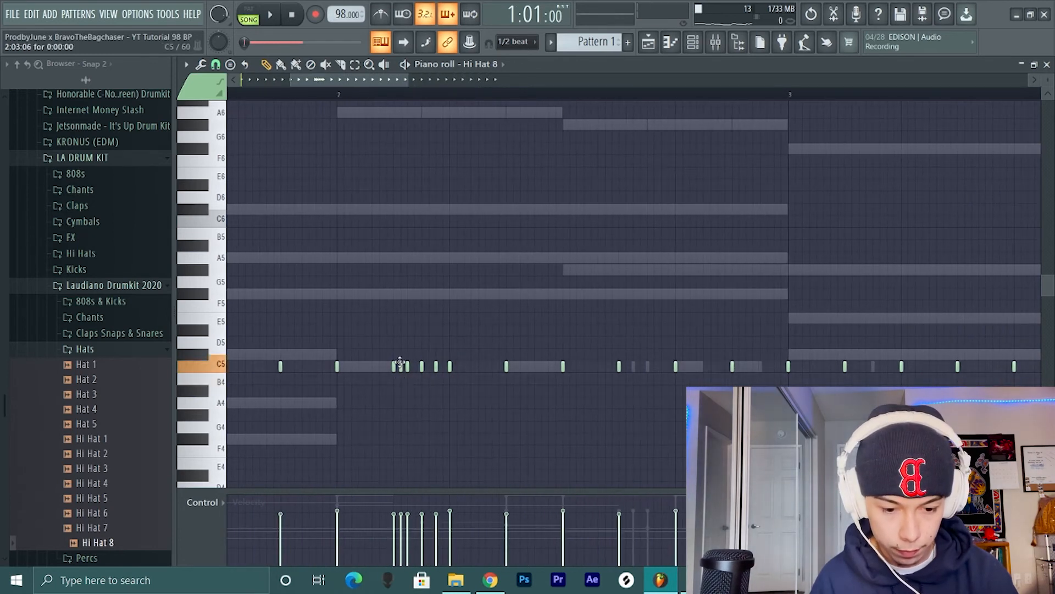
{"action": "key", "text": "space"}
{"action": "left_click", "coordinate": [415, 366]}
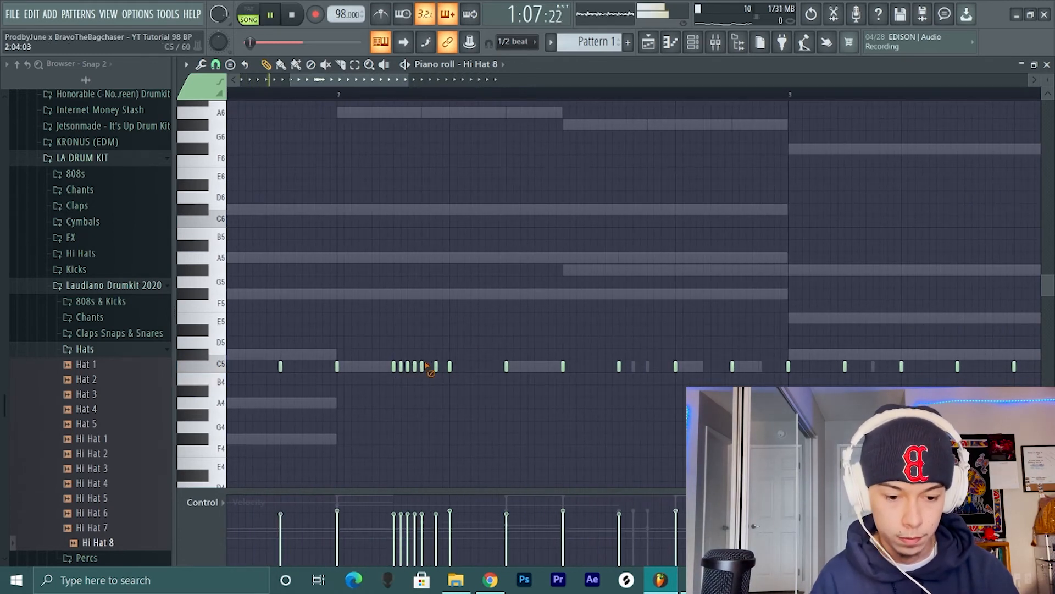
{"action": "right_click", "coordinate": [421, 366]}
{"action": "right_click", "coordinate": [436, 366]}
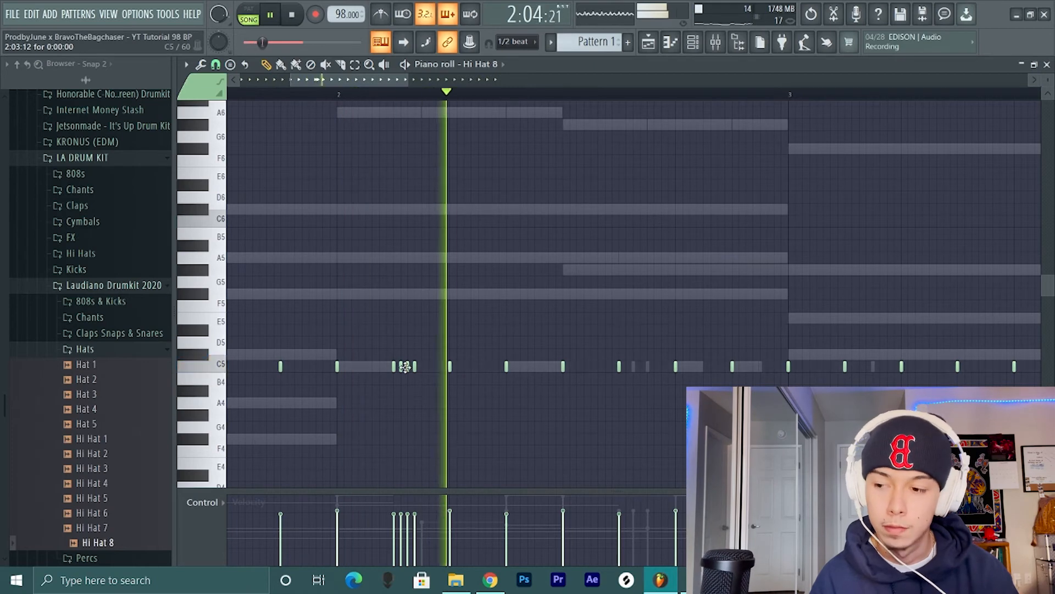
{"action": "key", "text": "space"}
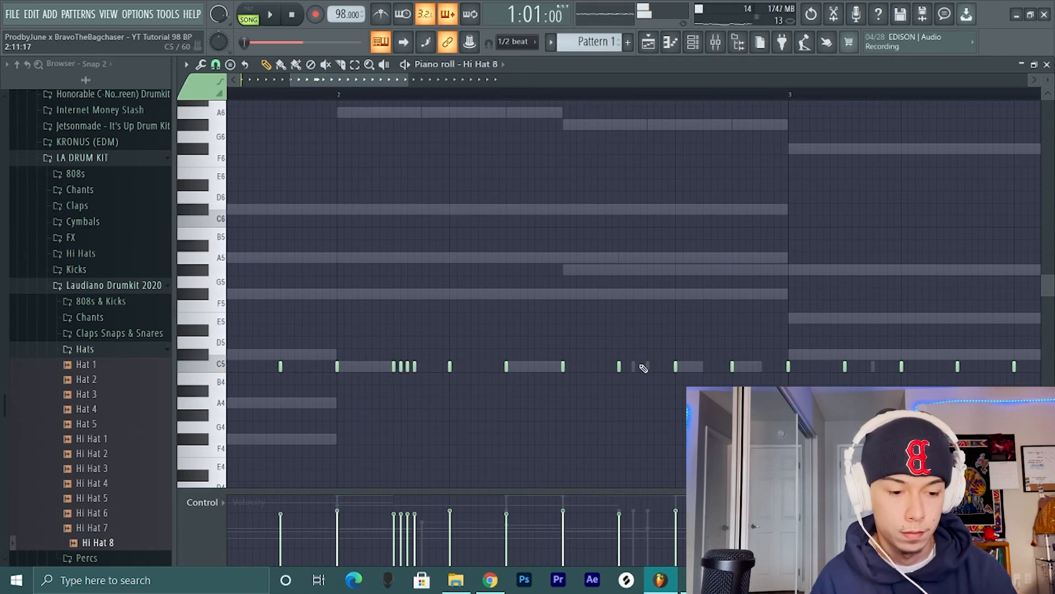
- Add C5 hi-hat notes at 2:11:12 and 2:12:00, remove the stray A4 note and play the roll
{"action": "key", "text": "space"}
{"action": "left_click", "coordinate": [649, 402]}
{"action": "scroll", "coordinate": [649, 401], "scroll_direction": "down", "scroll_amount": 3}
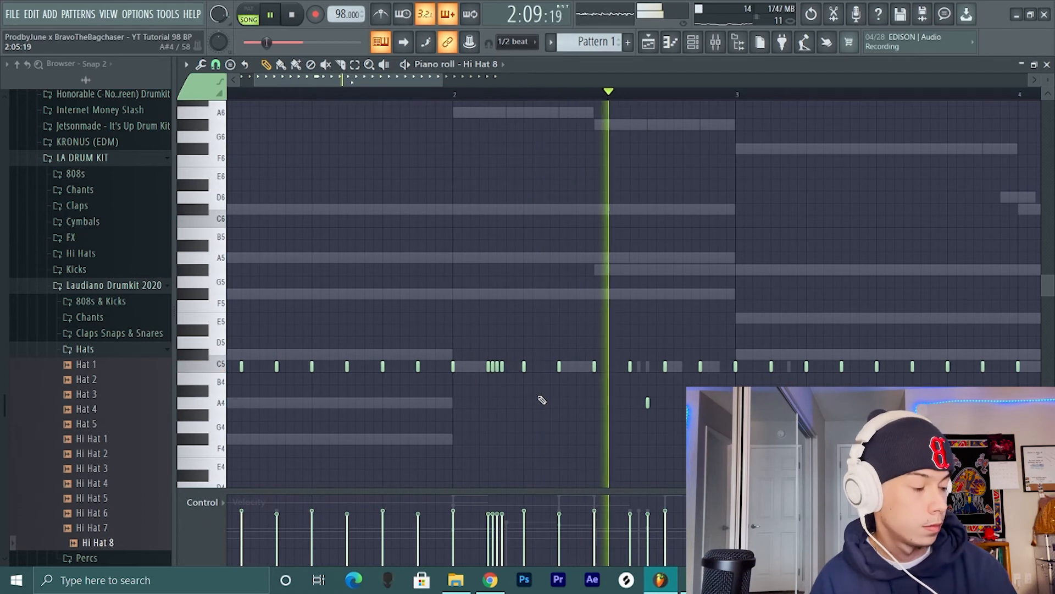
{"action": "key", "text": "space"}
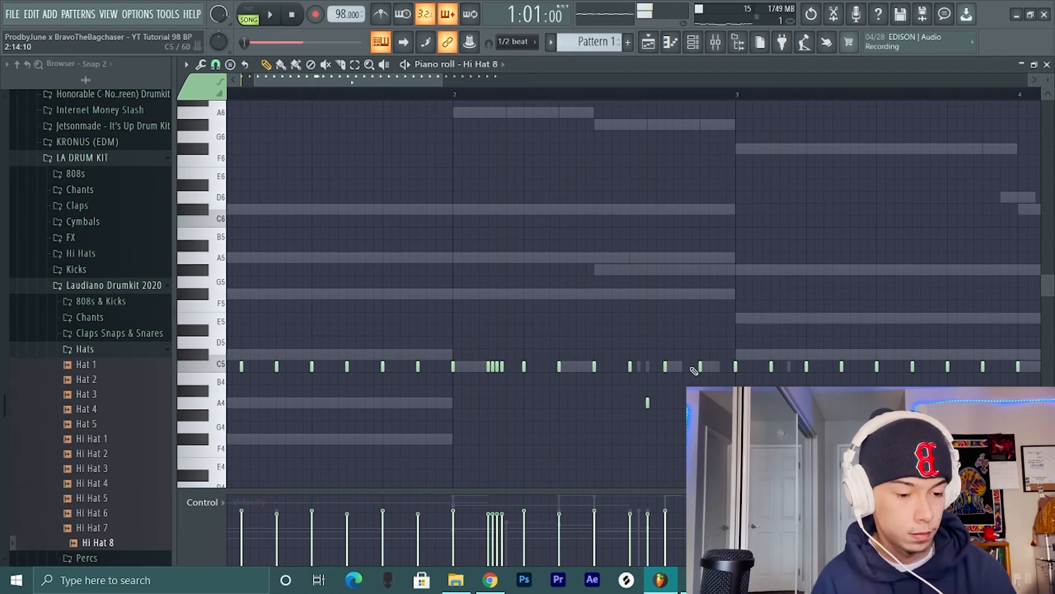
{"action": "scroll", "coordinate": [692, 371], "scroll_direction": "up", "scroll_amount": 1}
{"action": "left_click", "coordinate": [641, 368]}
{"action": "left_click", "coordinate": [626, 365]}
{"action": "key", "text": "space"}
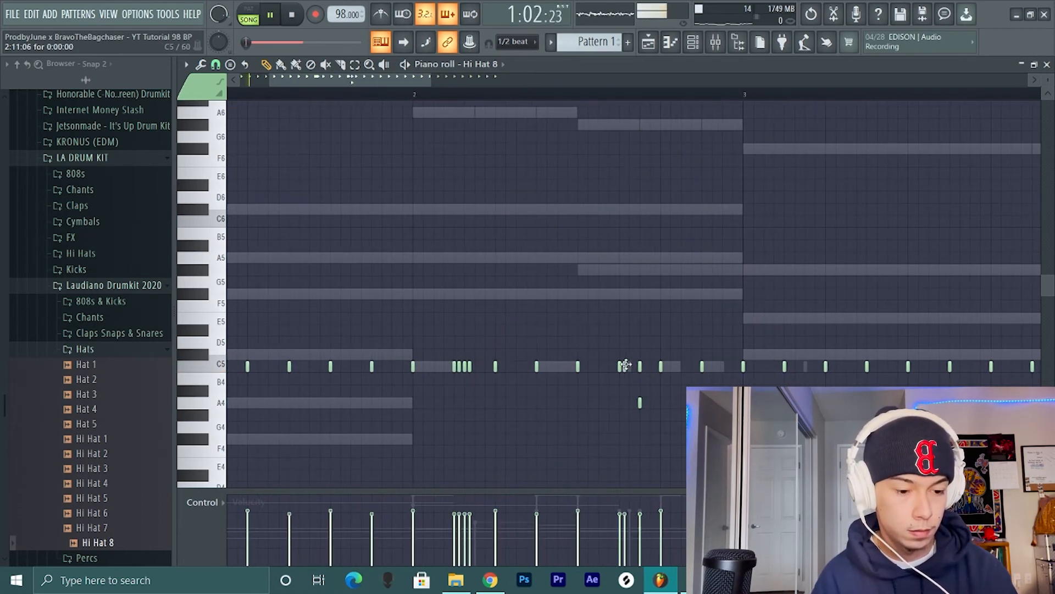
{"action": "right_click", "coordinate": [625, 365]}
{"action": "left_click", "coordinate": [630, 367]}
{"action": "right_click", "coordinate": [639, 401]}
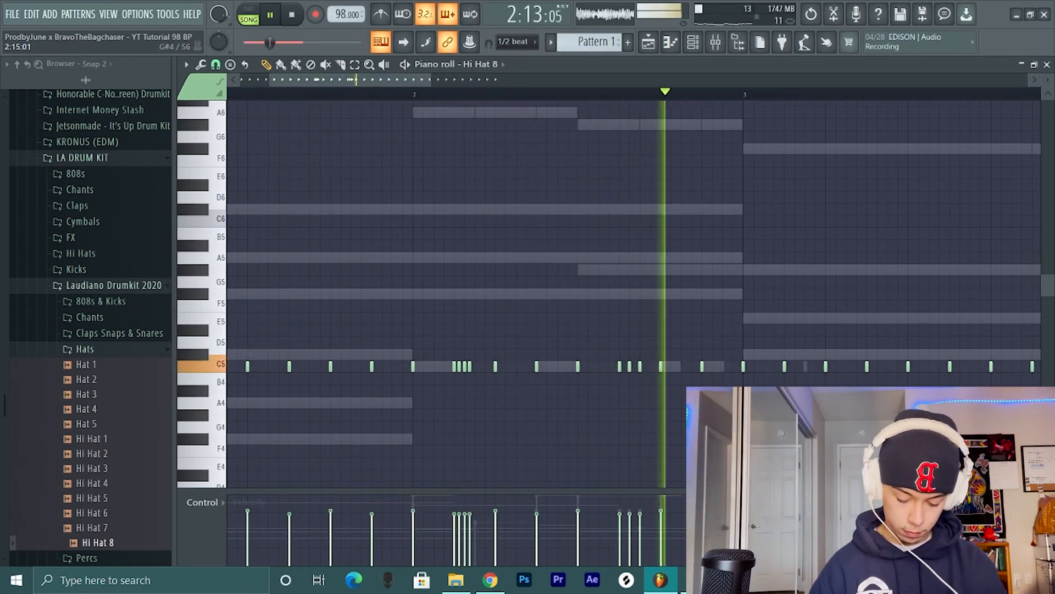
{"action": "key", "text": "space"}
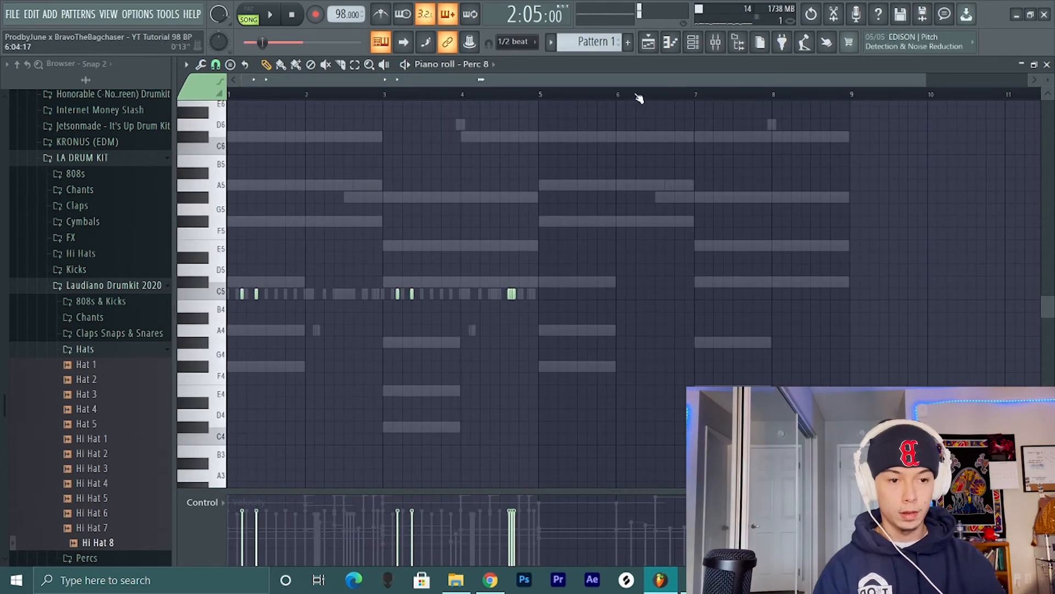
- Show the channel rack and look through the 808s & Kicks folder of Laudiano Drumkit 2020 for an 808
{"action": "key", "text": "F6"}
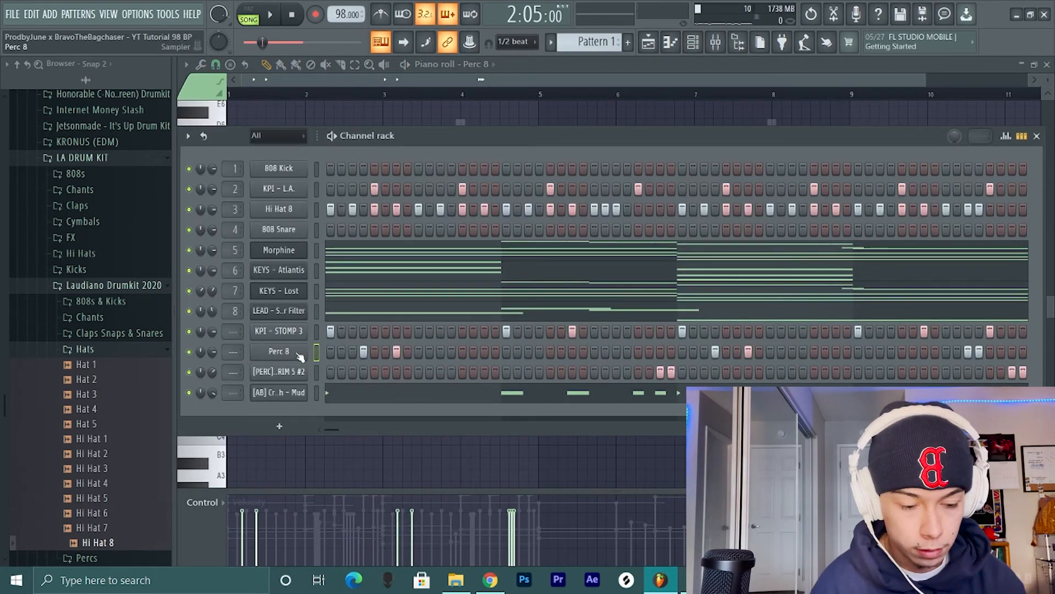
{"action": "left_click", "coordinate": [148, 351]}
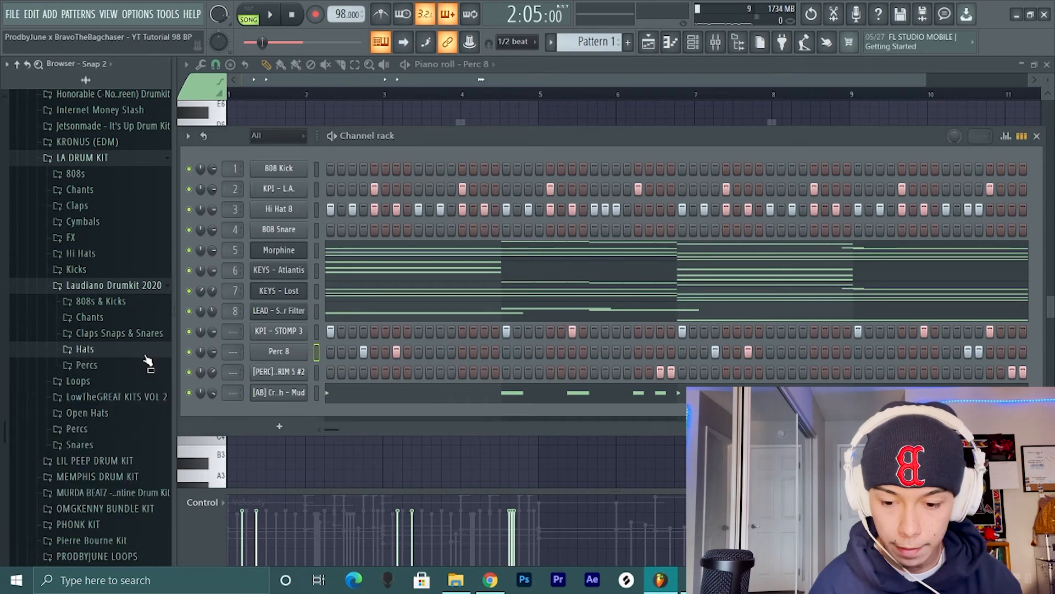
{"action": "left_click", "coordinate": [115, 302]}
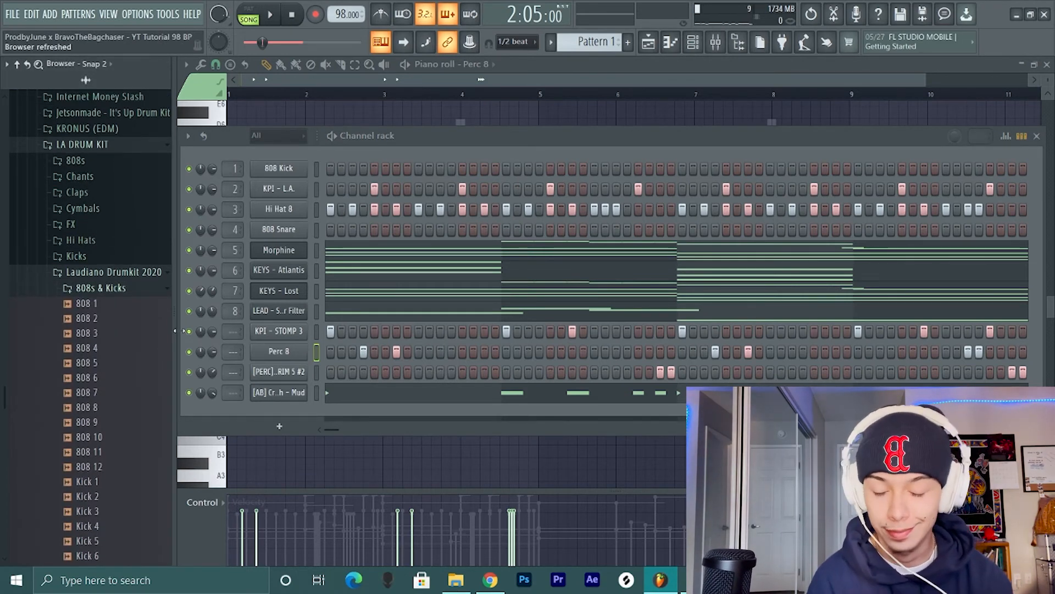
{"action": "scroll", "coordinate": [116, 385], "scroll_direction": "down", "scroll_amount": 2}
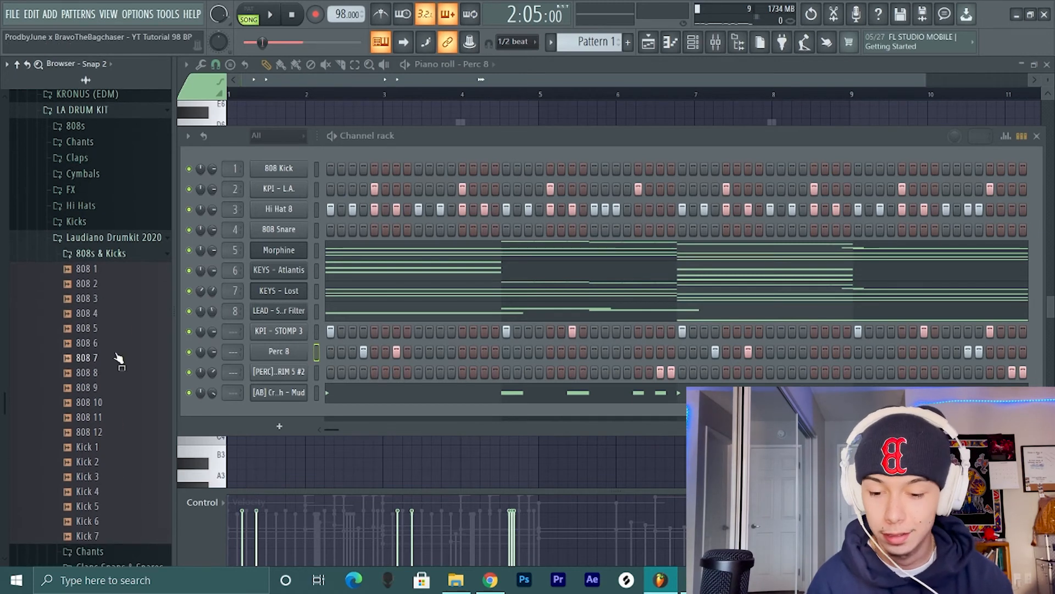
{"action": "left_click", "coordinate": [127, 254]}
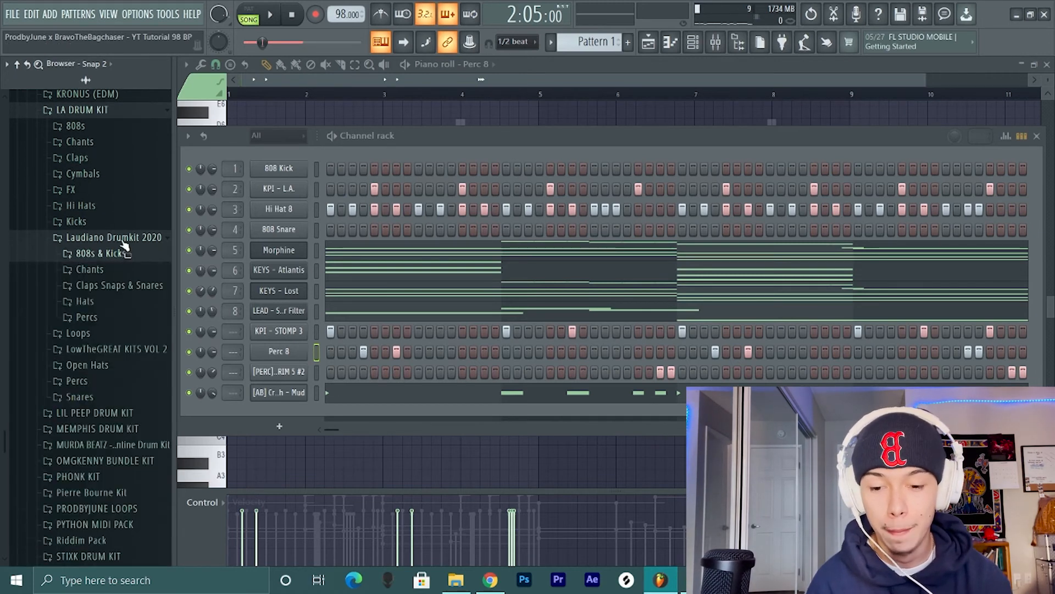
{"action": "left_click", "coordinate": [122, 240]}
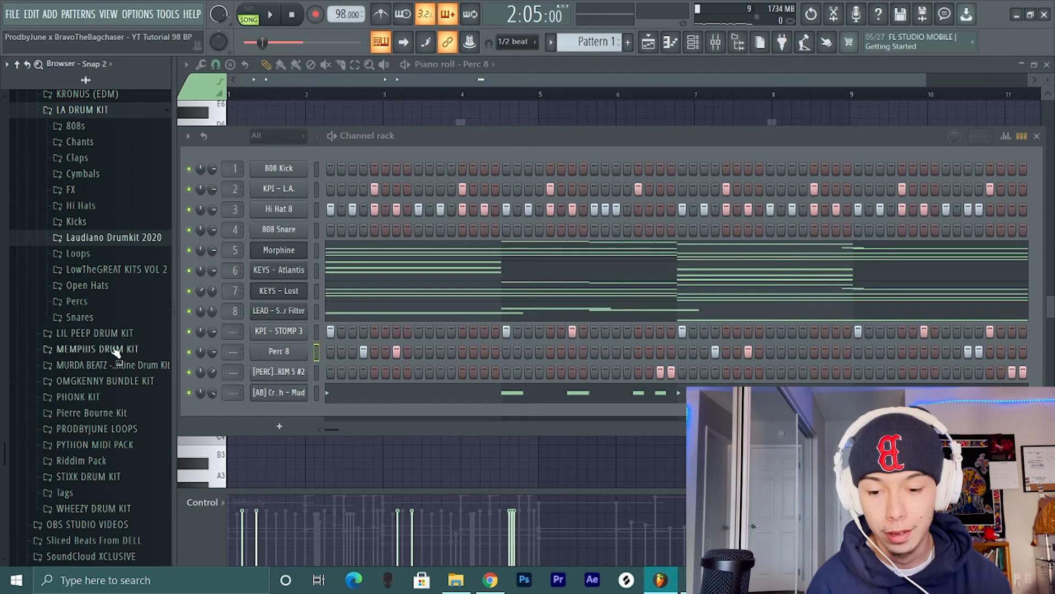
- Add E - SPINZ 808 BUT BEEFIER from LA DRUM KIT's 808s as a new channel and open its miscellaneous functions
{"action": "left_click", "coordinate": [107, 128]}
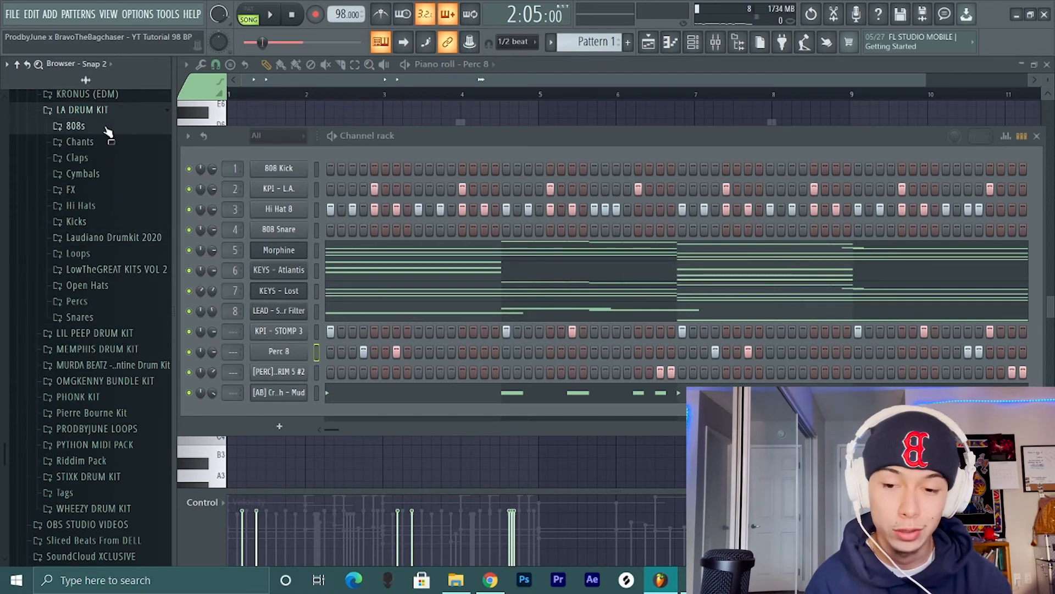
{"action": "left_click", "coordinate": [107, 129]}
{"action": "left_click_drag", "start_coordinate": [109, 305], "coordinate": [231, 409]}
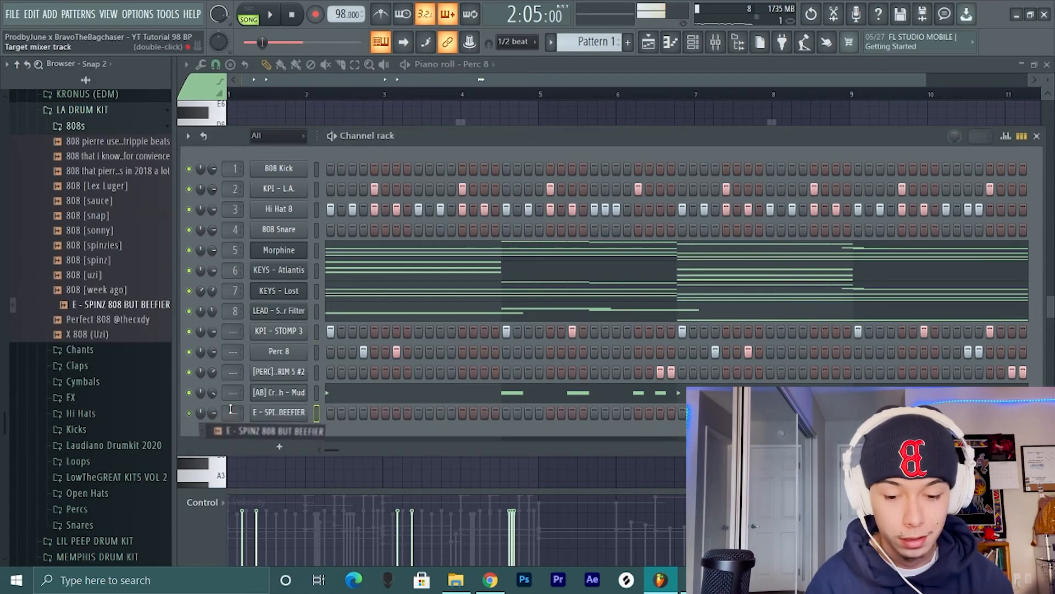
{"action": "left_click", "coordinate": [280, 412]}
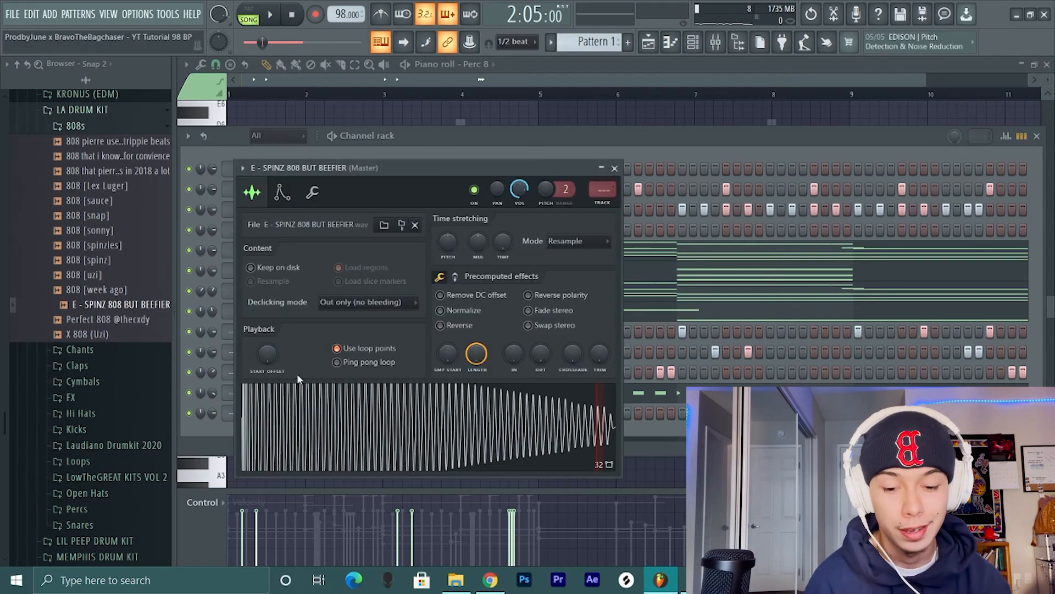
{"action": "left_click", "coordinate": [313, 192]}
{"action": "left_click", "coordinate": [614, 168]}
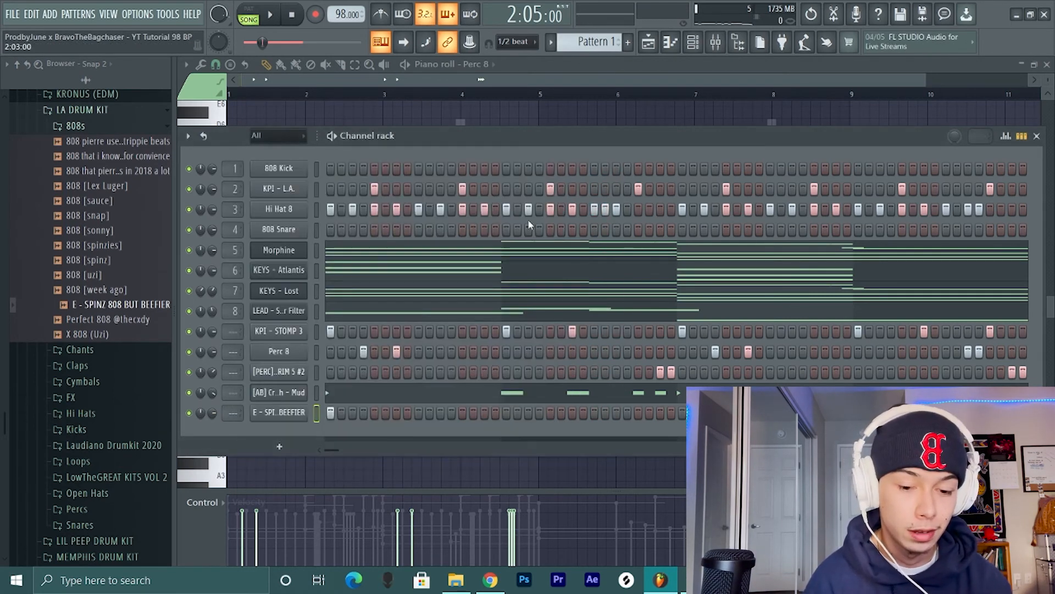
- Open the SPINZ 808 channel's piano roll and move its bar 1 note to F#5 while playing the beat
{"action": "right_click", "coordinate": [308, 407]}
{"action": "left_click", "coordinate": [340, 384]}
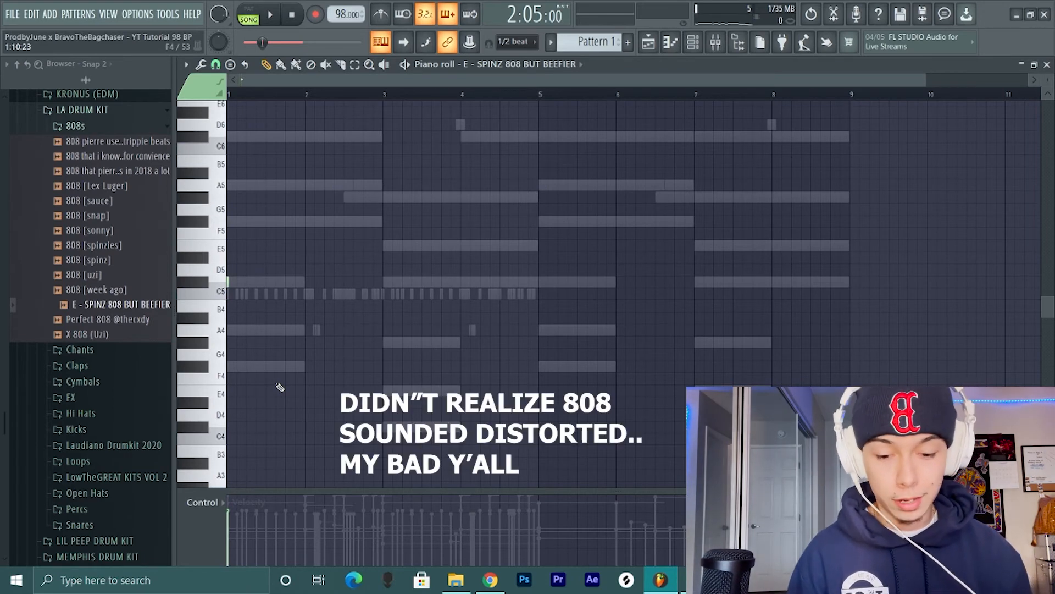
{"action": "scroll", "coordinate": [249, 351], "scroll_direction": "up", "scroll_amount": 2}
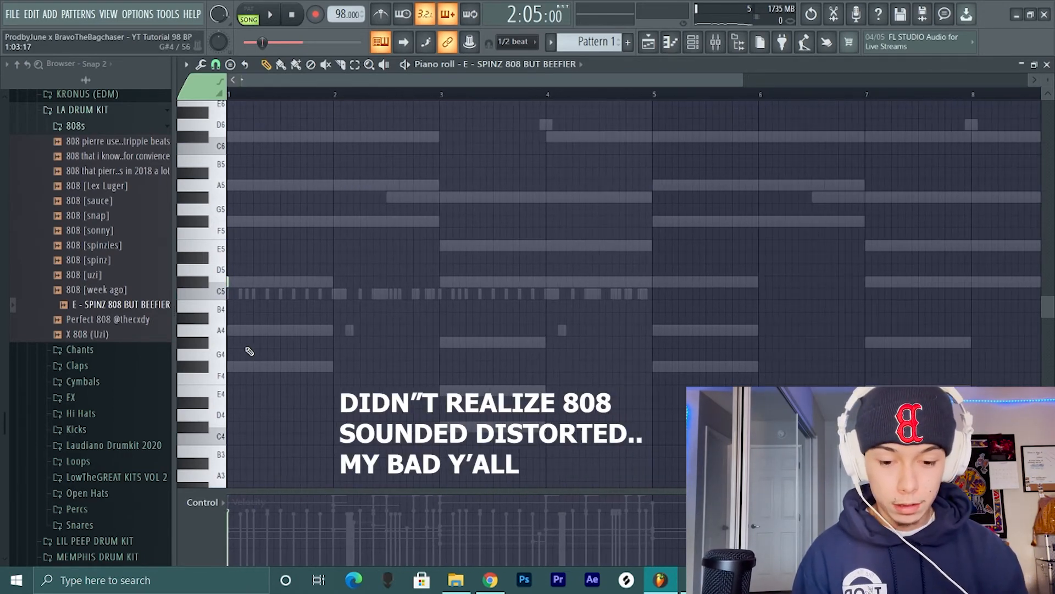
{"action": "scroll", "coordinate": [360, 272], "scroll_direction": "up", "scroll_amount": 2}
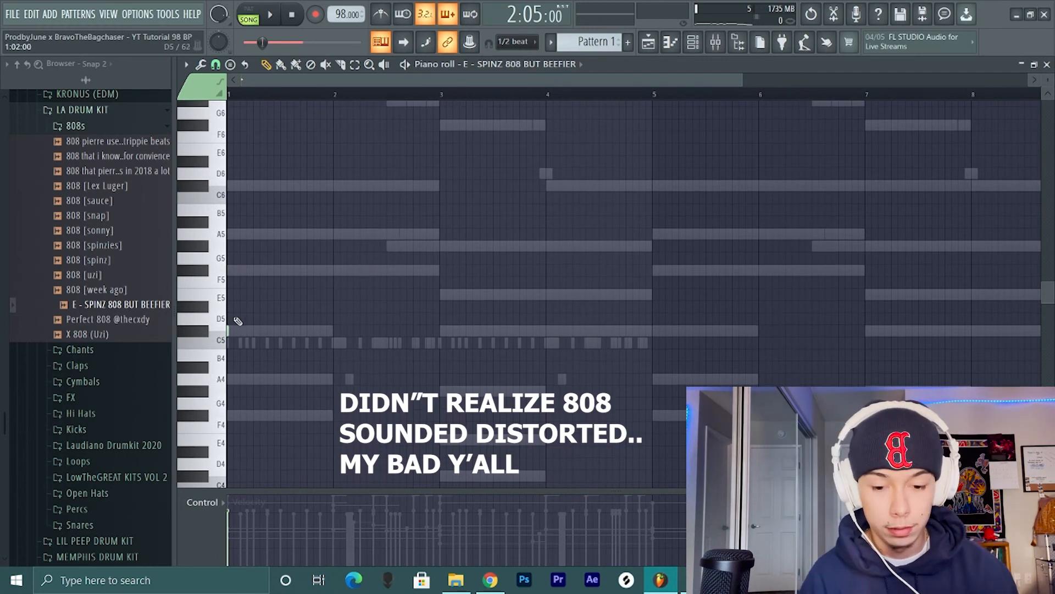
{"action": "key", "text": "space"}
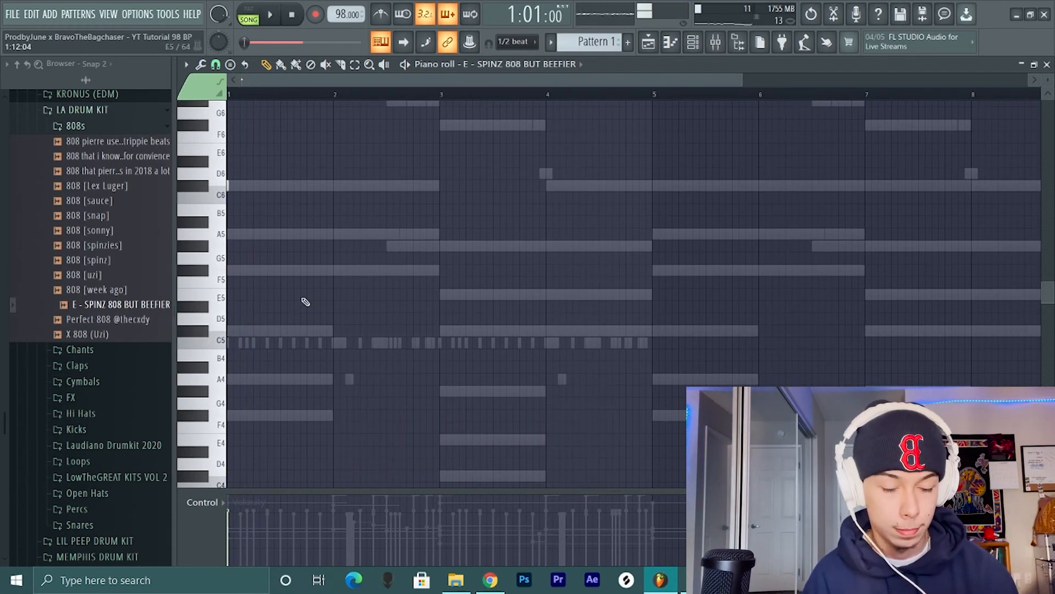
{"action": "key", "text": "space"}
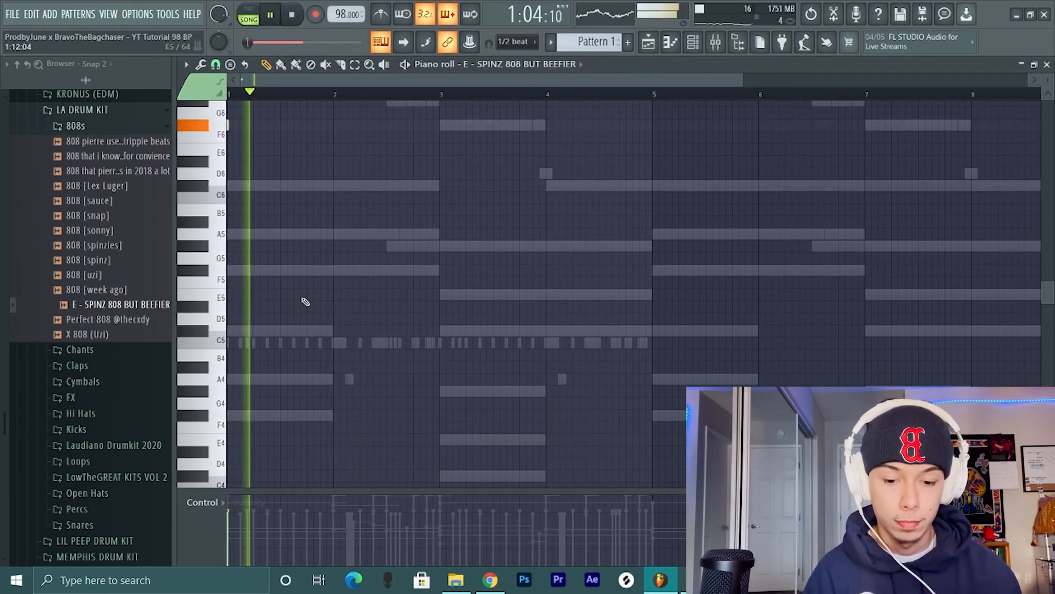
{"action": "scroll", "coordinate": [306, 302], "scroll_direction": "down", "scroll_amount": 2}
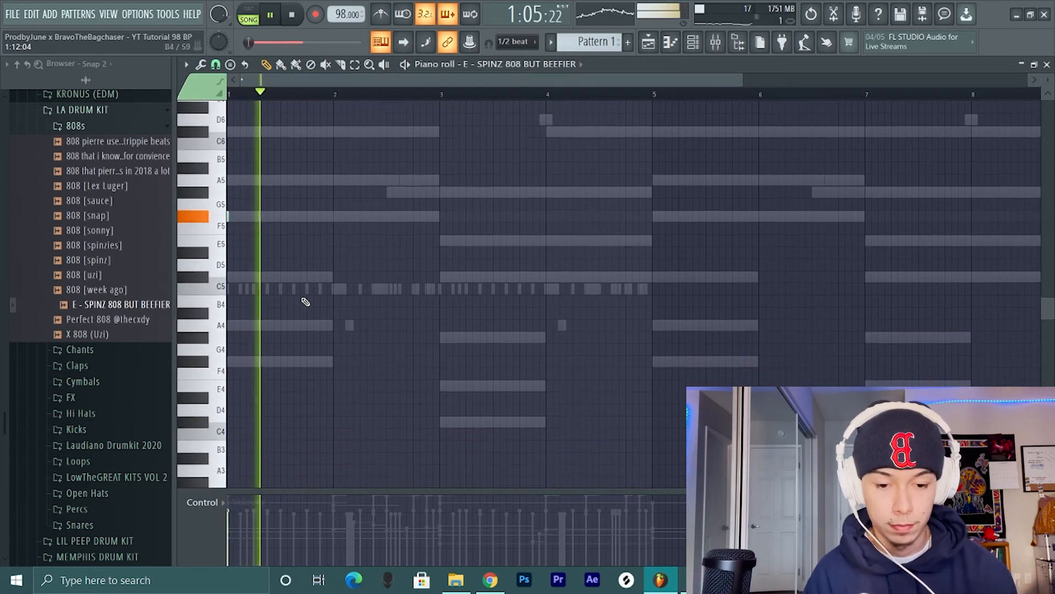
- Place F#5 808 notes on step 11 of bar 1 and on steps 1, 2, 7 and 13 of bar 2
{"action": "left_click", "coordinate": [294, 215]}
{"action": "key", "text": "space"}
{"action": "left_click", "coordinate": [332, 215]}
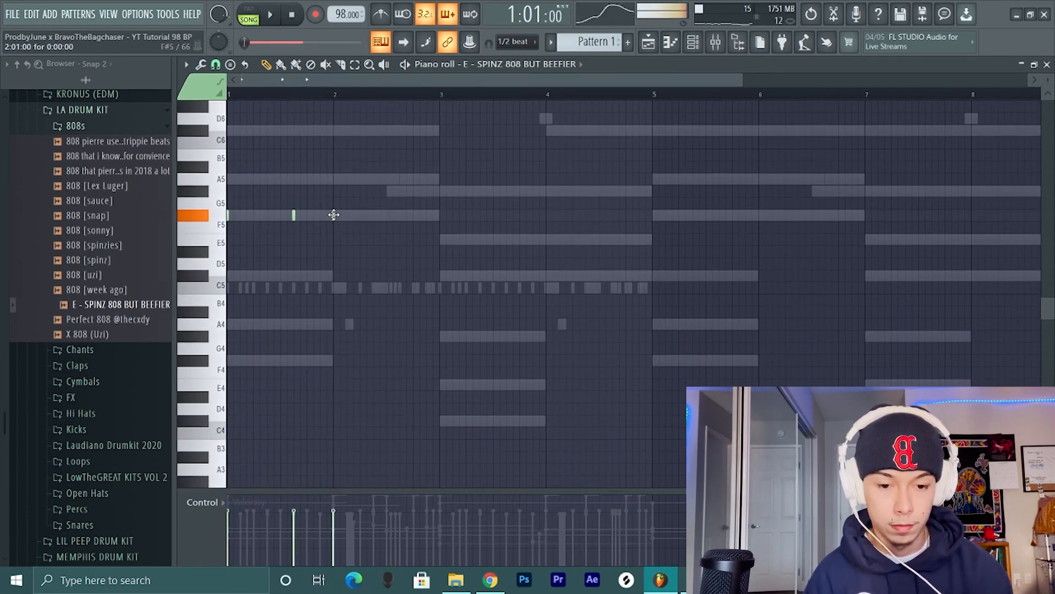
{"action": "left_click", "coordinate": [340, 215]}
{"action": "left_click", "coordinate": [374, 215]}
{"action": "left_click", "coordinate": [413, 215]}
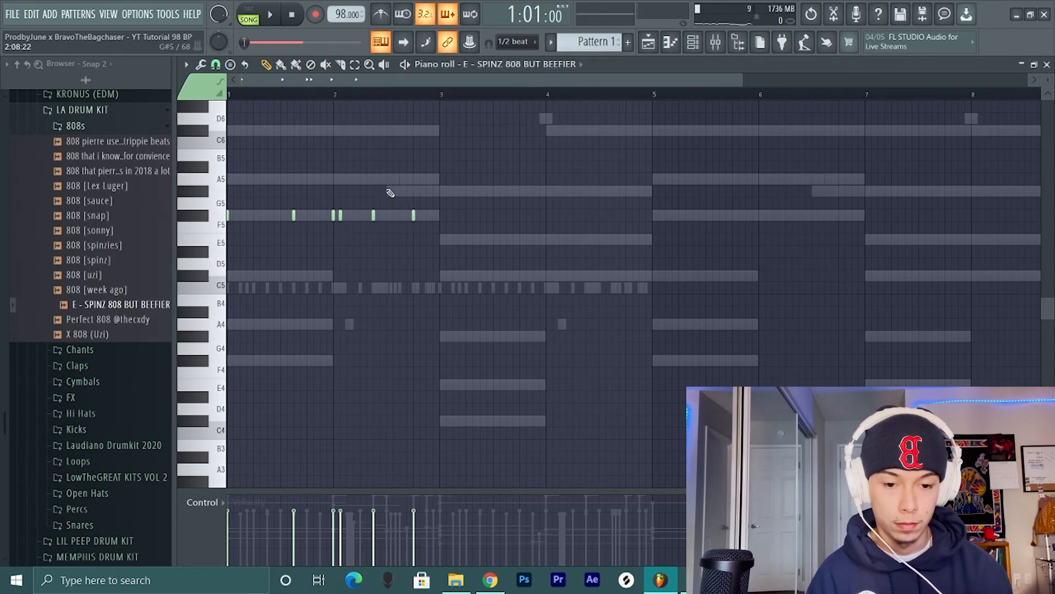
- Place 808 notes in bar 2 at A5 on step 9 and G#5 on step 13, removing the F#5 note on step 13
{"action": "left_click_drag", "start_coordinate": [386, 191], "coordinate": [386, 179]}
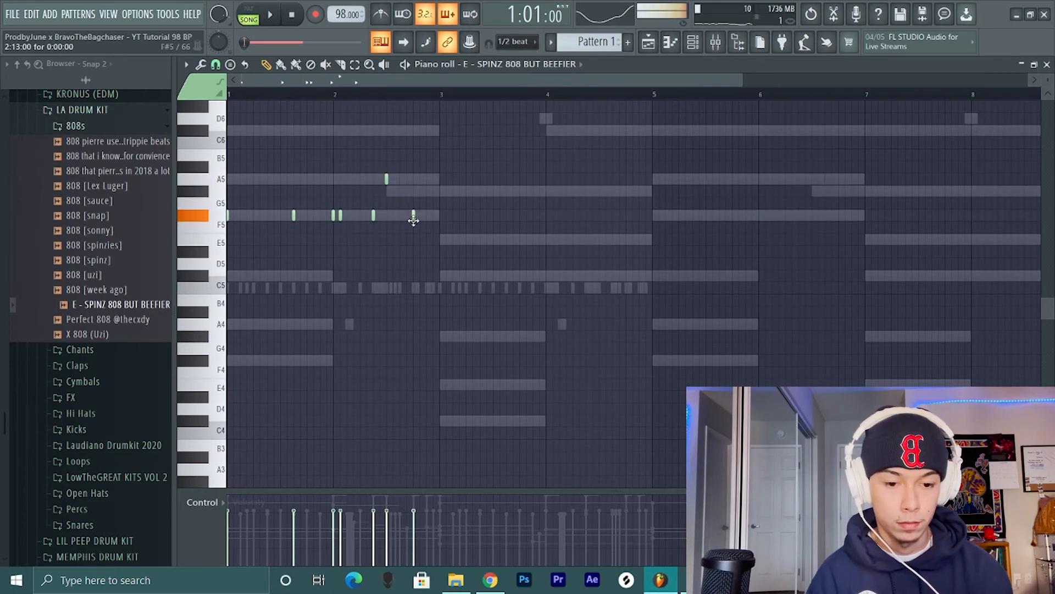
{"action": "right_click", "coordinate": [413, 215]}
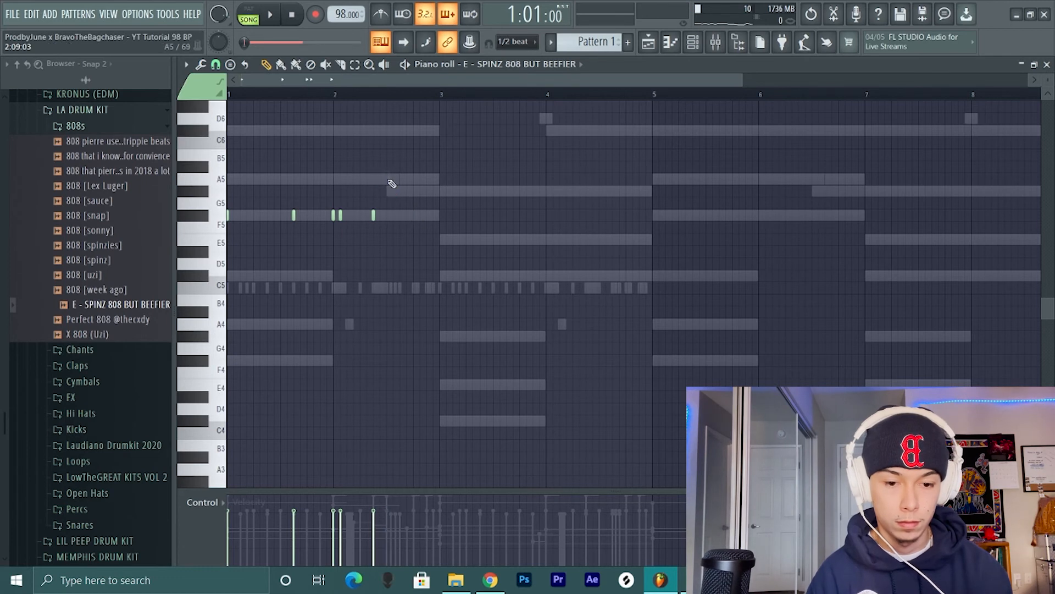
{"action": "left_click_drag", "start_coordinate": [387, 181], "coordinate": [414, 202]}
{"action": "left_click", "coordinate": [413, 215]}
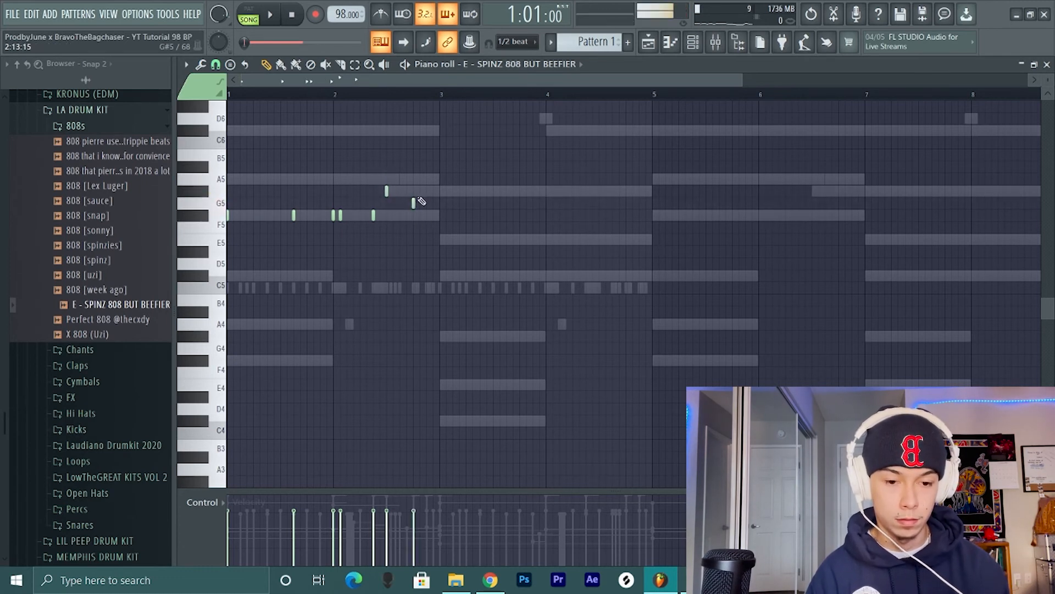
{"action": "left_click", "coordinate": [387, 179]}
{"action": "left_click", "coordinate": [414, 190]}
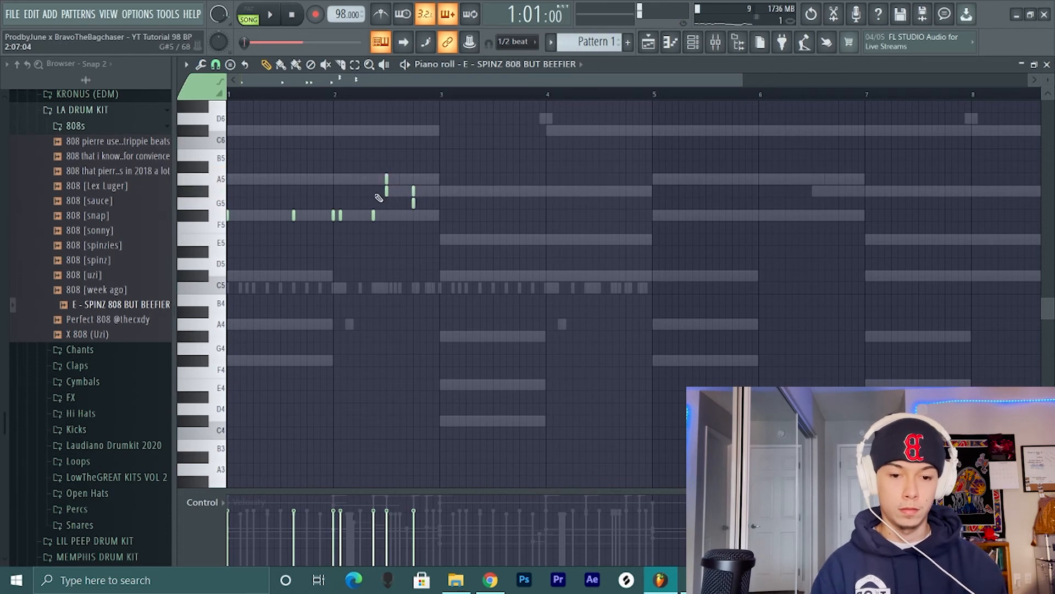
- Place C#5 808 notes on step 1 of bar 3 and on steps 1, 4 and 7 of bar 4 while playing the beat
{"action": "left_click", "coordinate": [442, 240]}
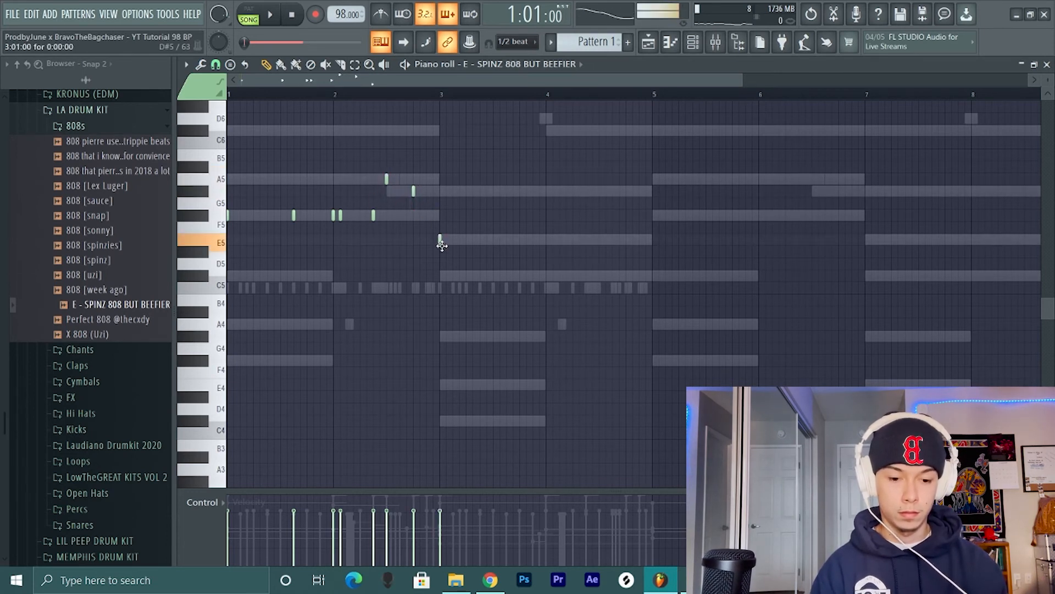
{"action": "left_click_drag", "start_coordinate": [442, 245], "coordinate": [441, 279]}
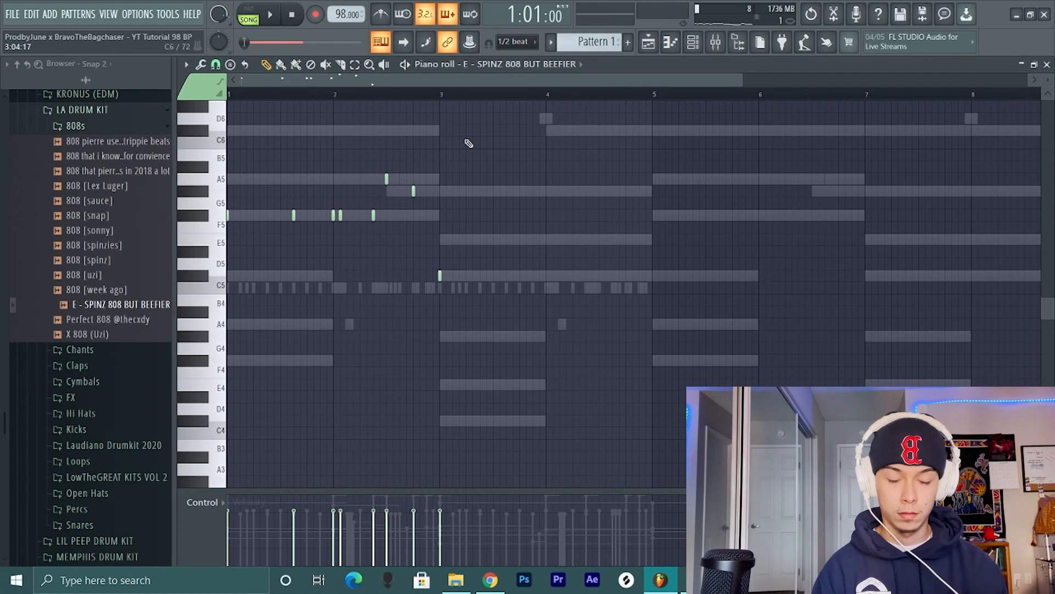
{"action": "key", "text": "space"}
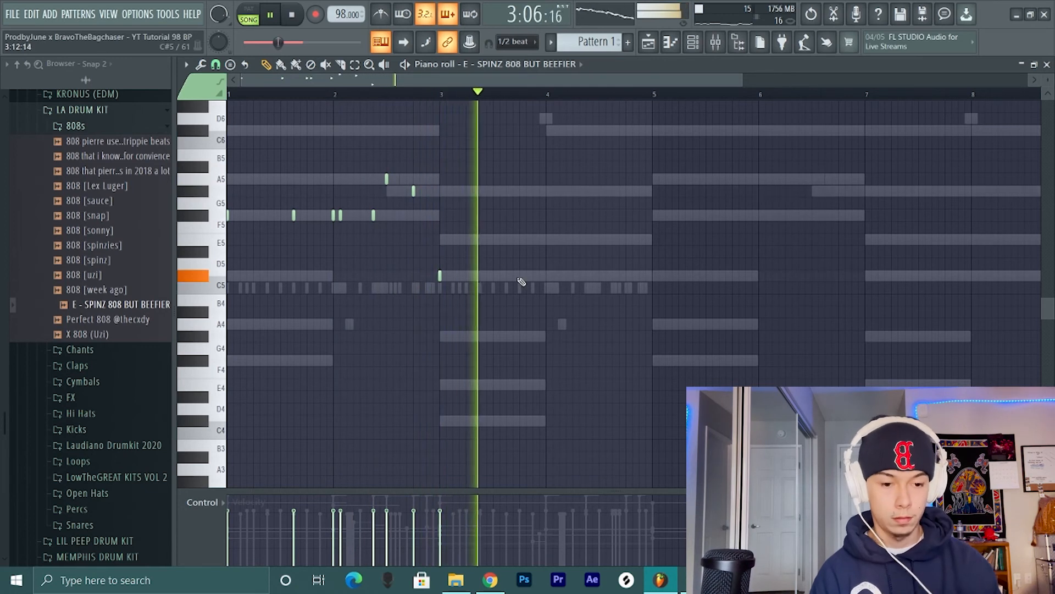
{"action": "left_click", "coordinate": [546, 276]}
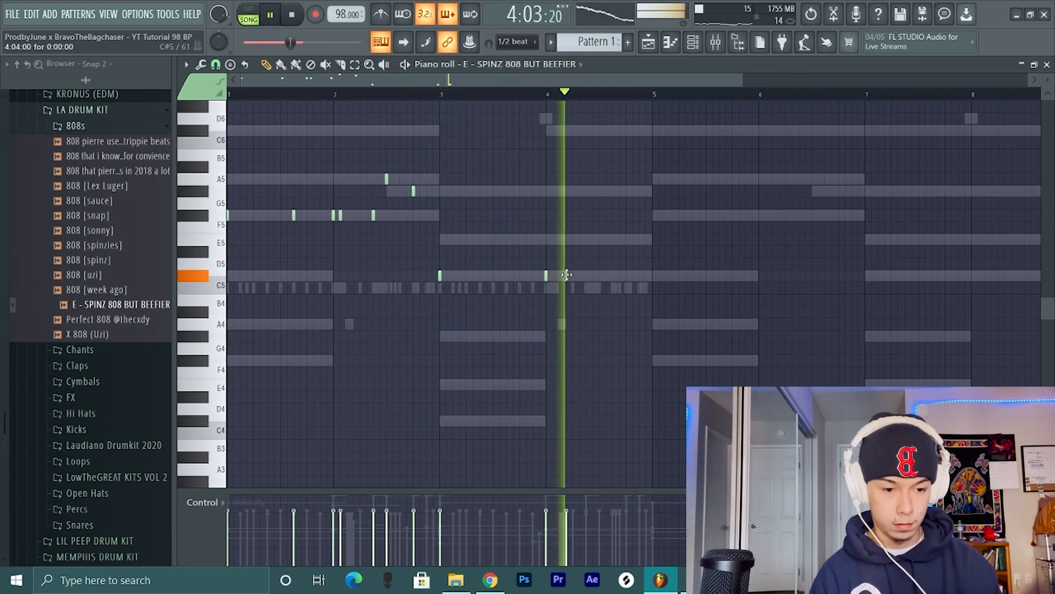
{"action": "left_click", "coordinate": [585, 275]}
{"action": "left_click", "coordinate": [626, 276]}
{"action": "key", "text": "space"}
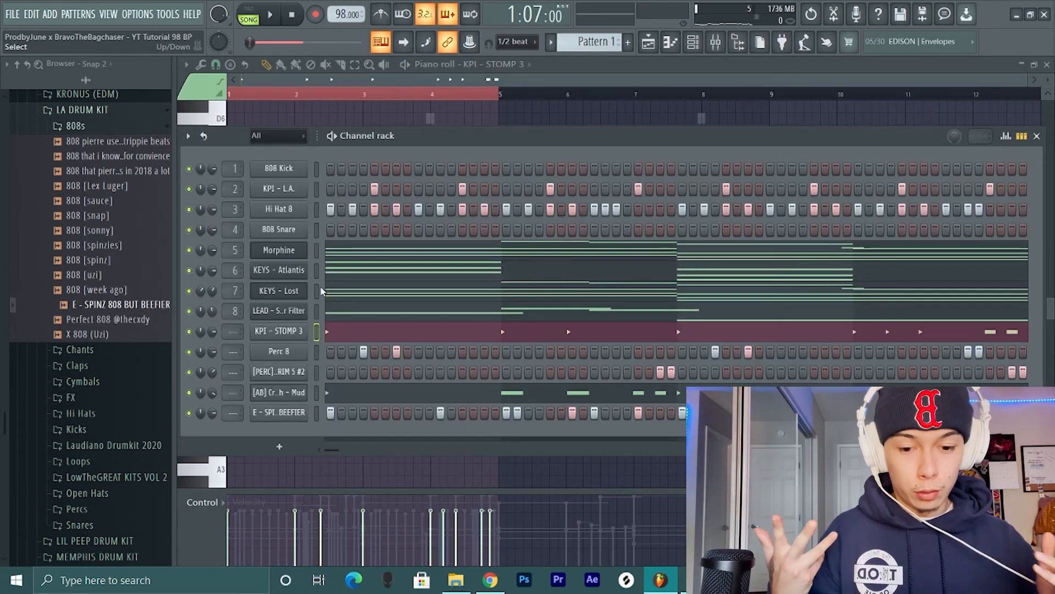
- Load Kick [shawty gotta thumper] from LA DRUM KIT's Kicks folder into the 808 Kick channel
{"action": "left_click", "coordinate": [82, 127]}
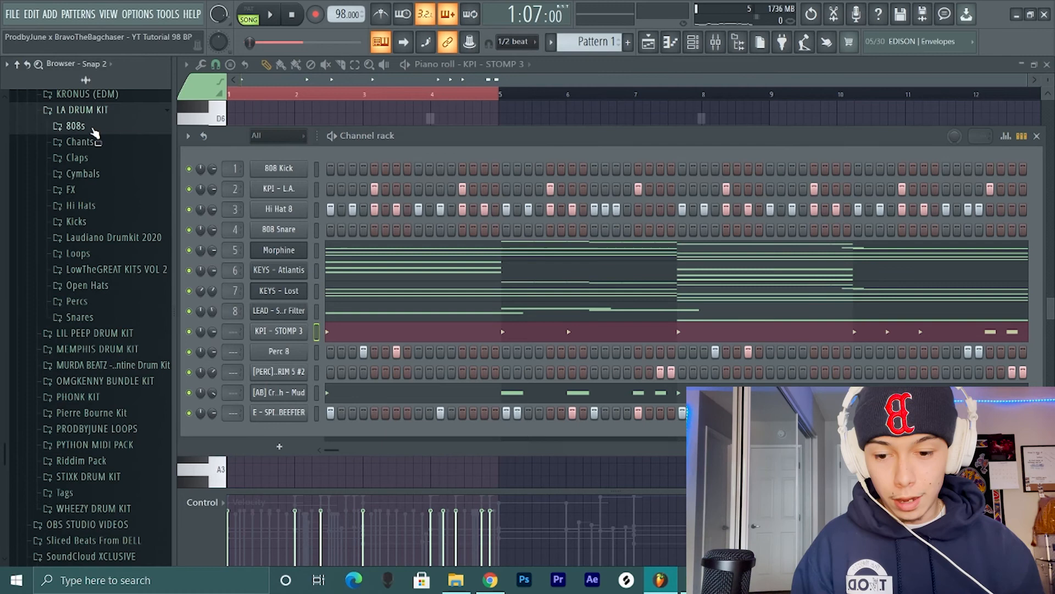
{"action": "left_click", "coordinate": [109, 221]}
{"action": "left_click_drag", "start_coordinate": [113, 341], "coordinate": [245, 192]}
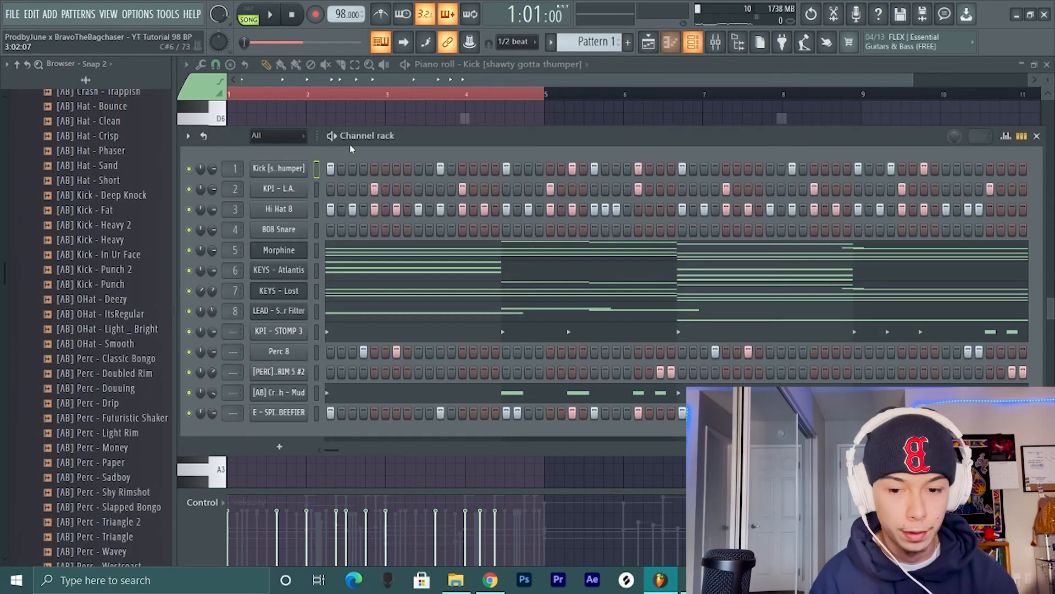
- Replace the kick channel's sample with [AB] Kick - In Ur Face and check its sampler settings
{"action": "left_click_drag", "start_coordinate": [141, 257], "coordinate": [269, 176]}
{"action": "right_click", "coordinate": [269, 175]}
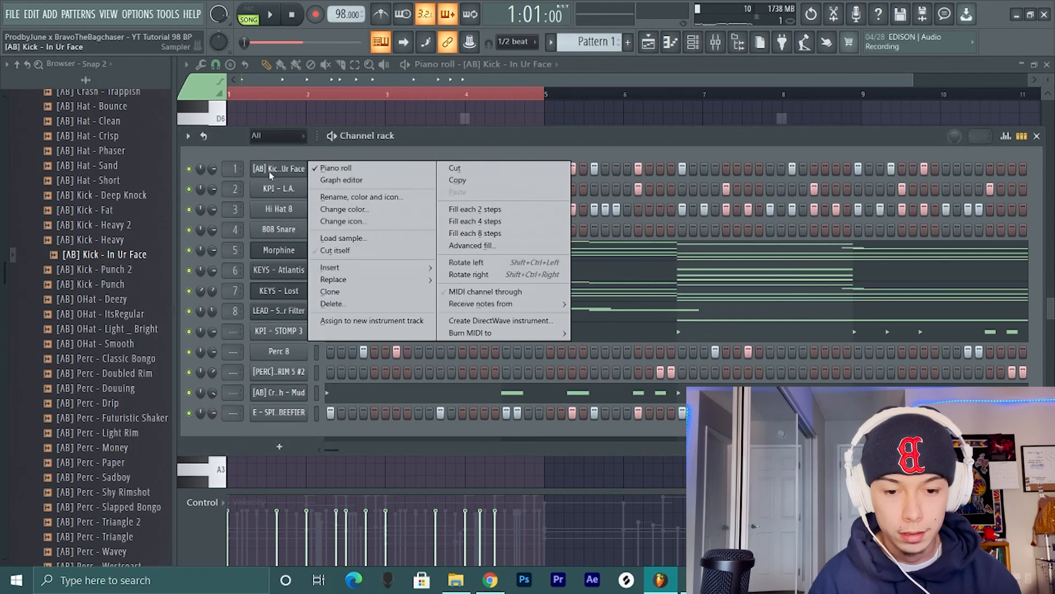
{"action": "left_click", "coordinate": [283, 172]}
{"action": "left_click", "coordinate": [284, 169]}
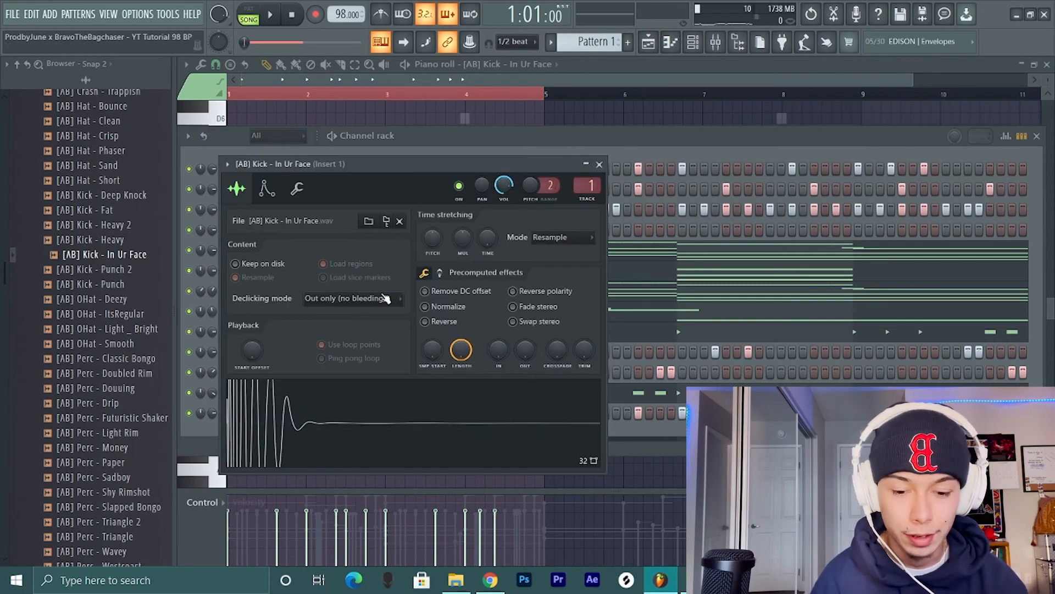
{"action": "left_click", "coordinate": [600, 164]}
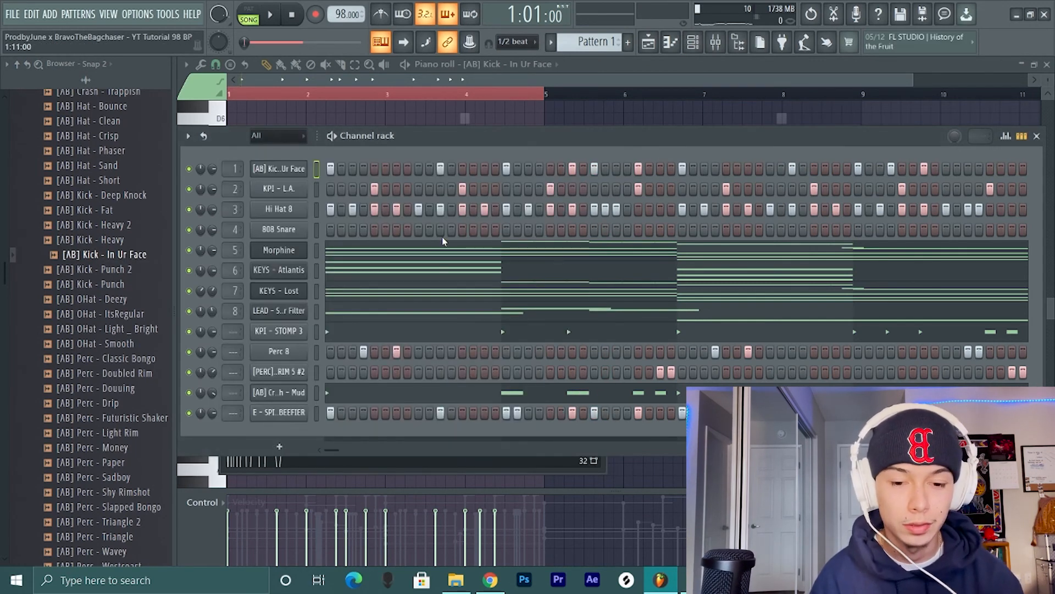
- Bring the kick's piano roll to the front and play the beat to hear the kick with the 808
{"action": "left_click", "coordinate": [460, 115]}
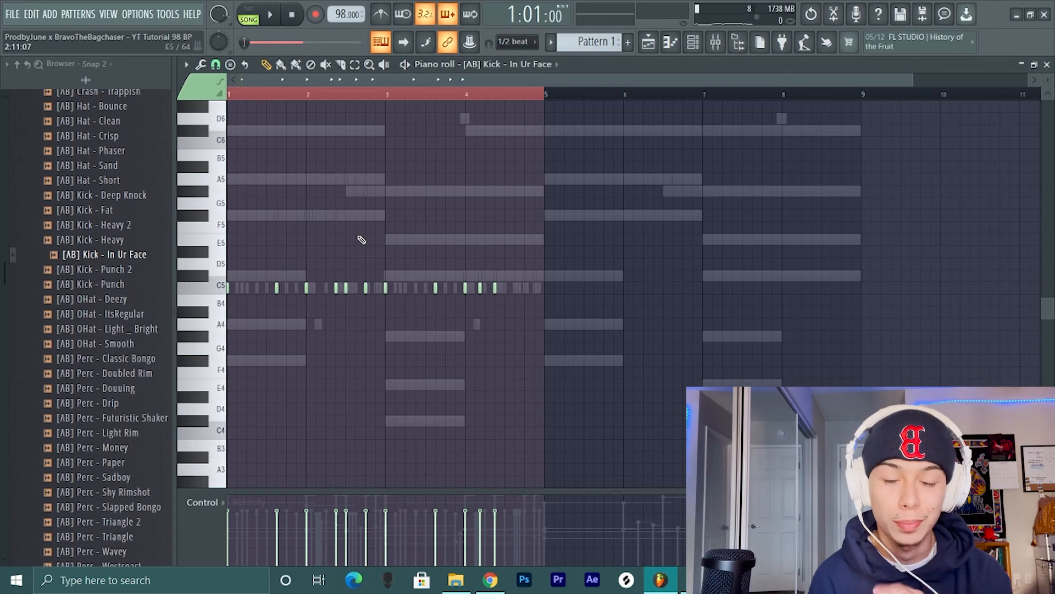
{"action": "key", "text": "space"}
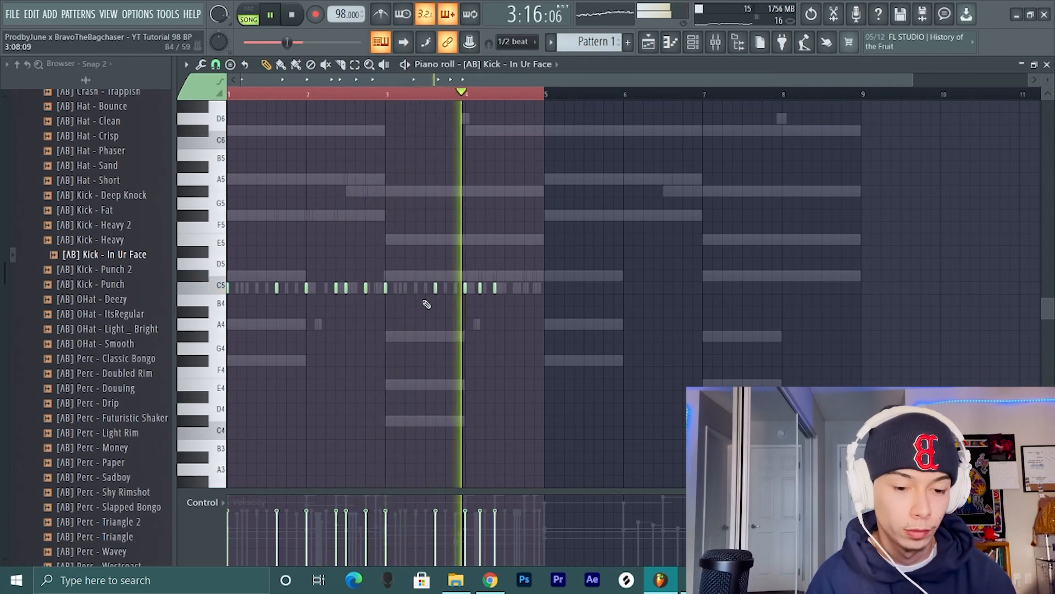
{"action": "key", "text": "space"}
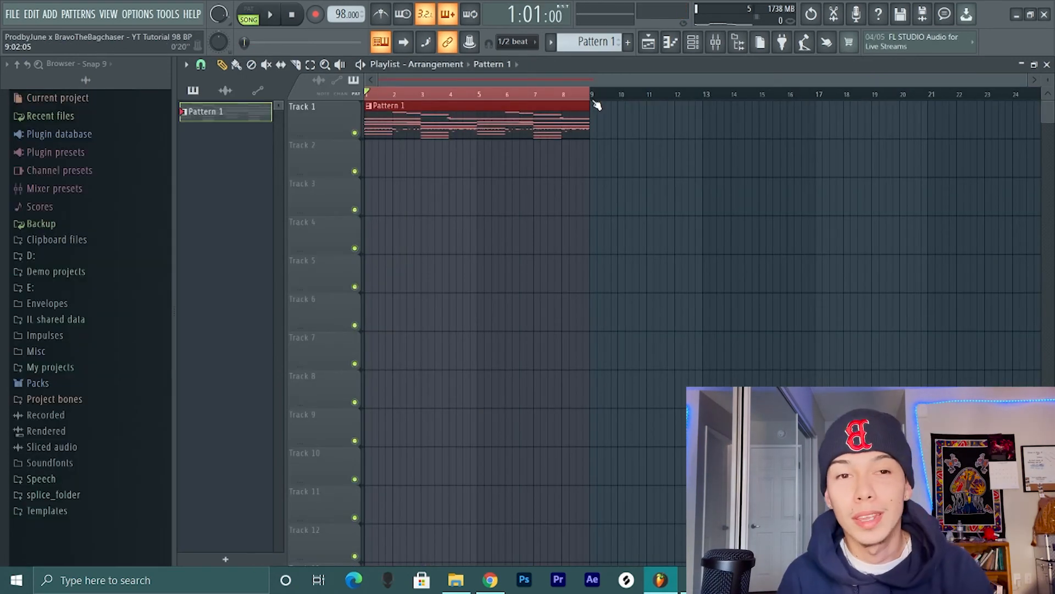